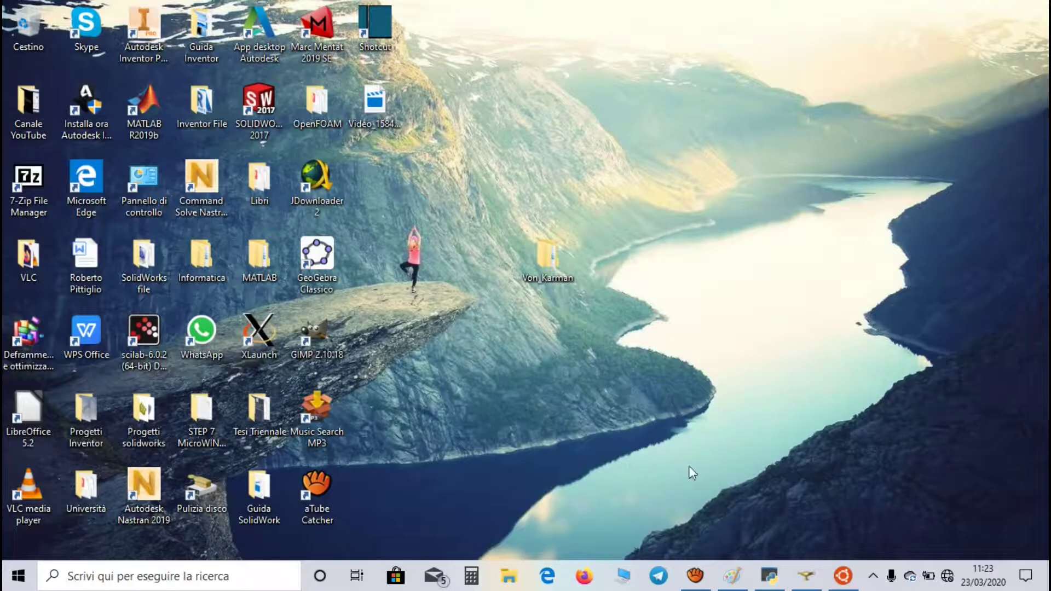
Step: Switch to Paint to view the sketch of the circle with the oscillating wake behind it, and minimize it
left_click(732, 575)
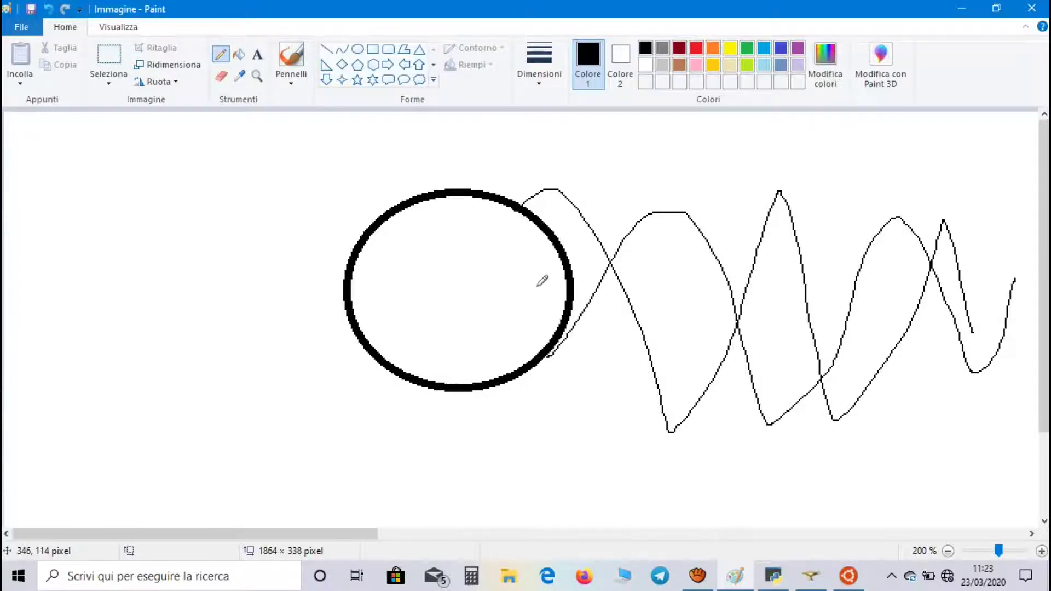
left_click(960, 8)
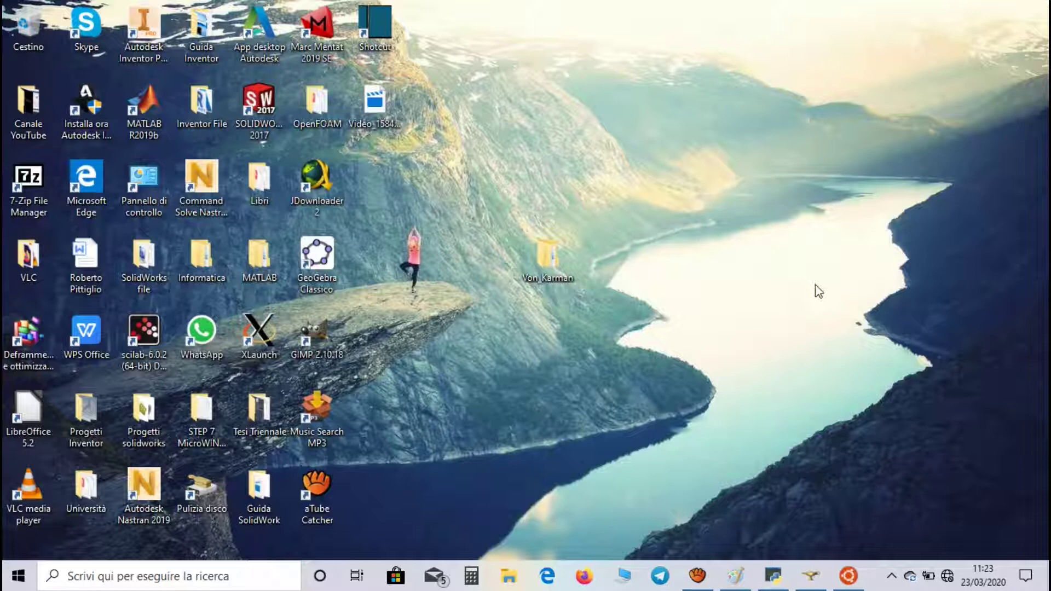
Step: Switch to SALOME's Geometry module and set the study's length units to m
left_click(810, 575)
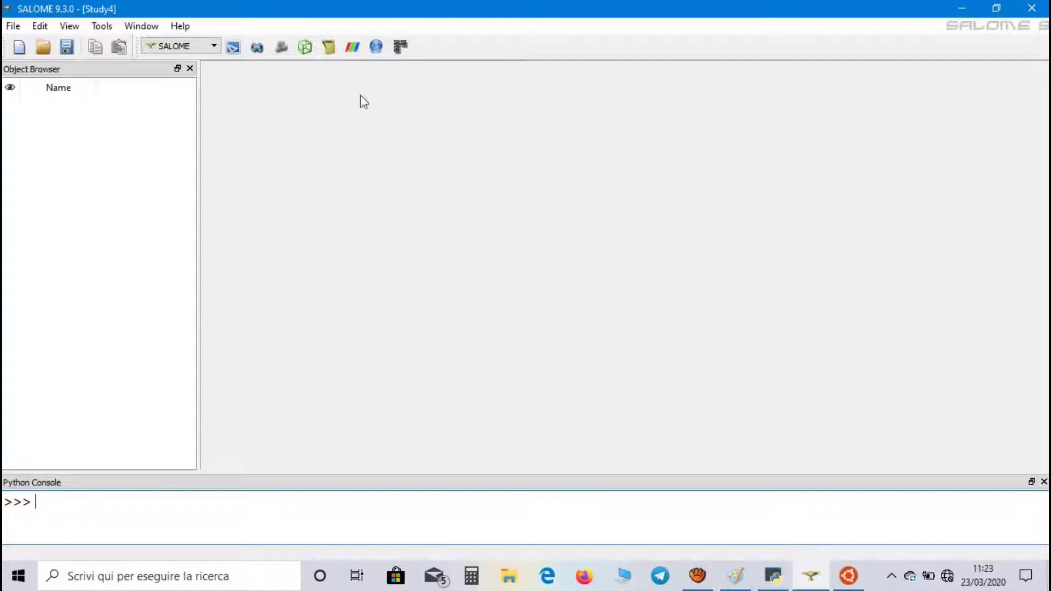
left_click(256, 47)
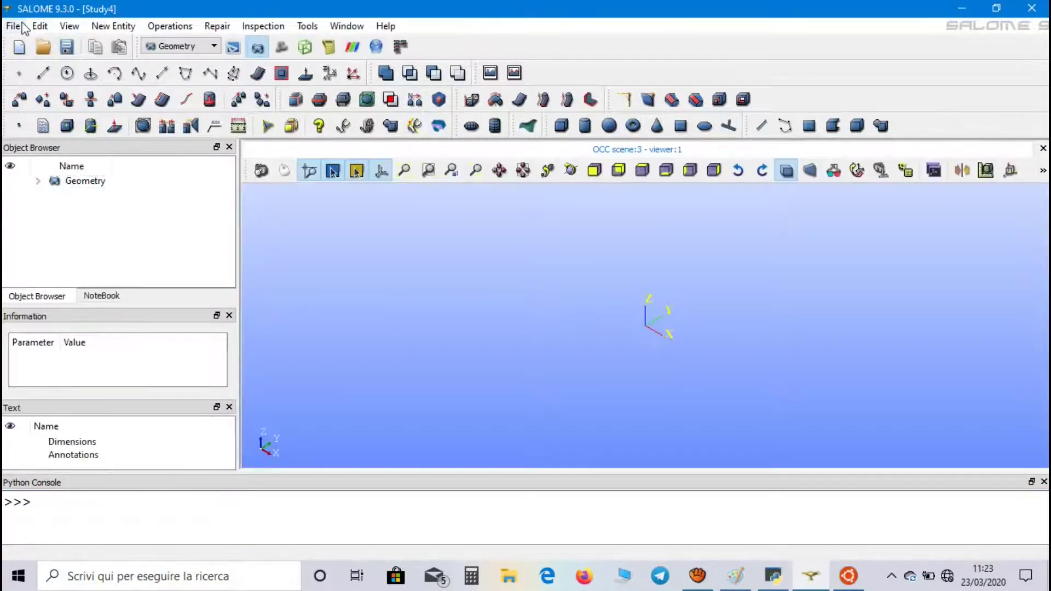
left_click(12, 26)
key("Escape")
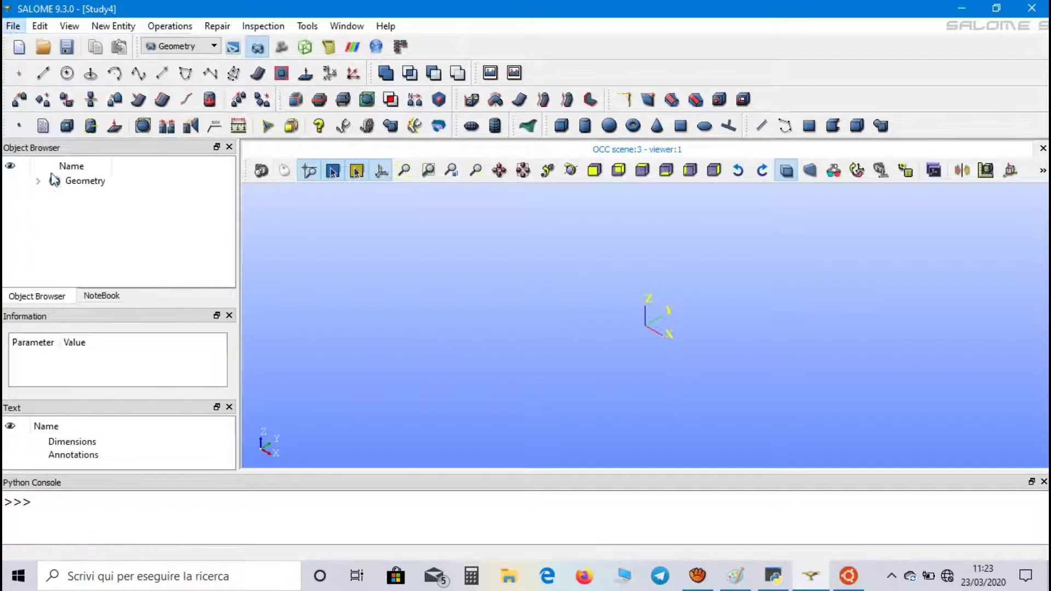
left_click(547, 199)
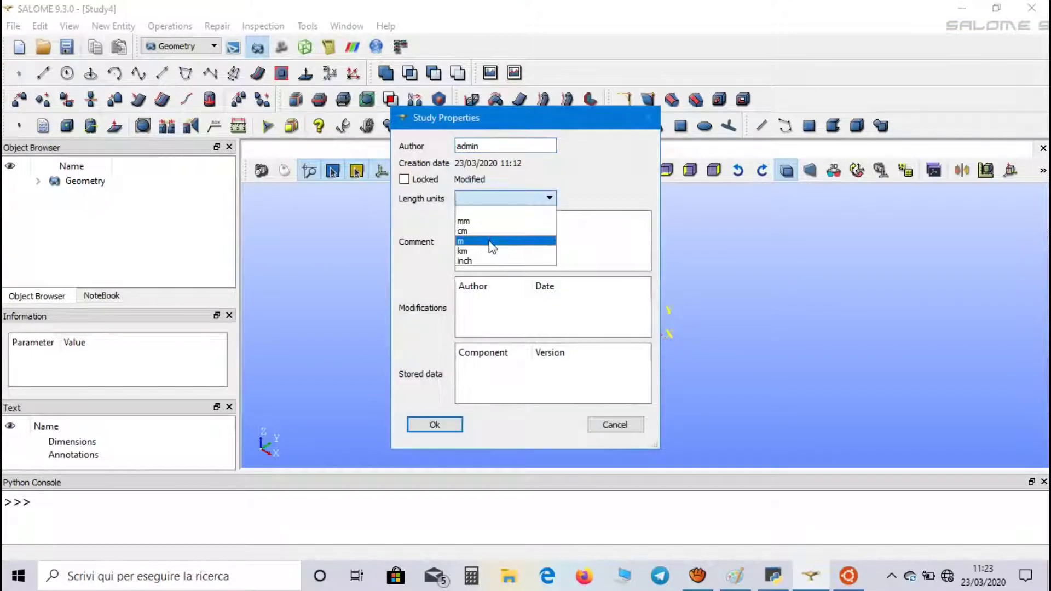
left_click(490, 241)
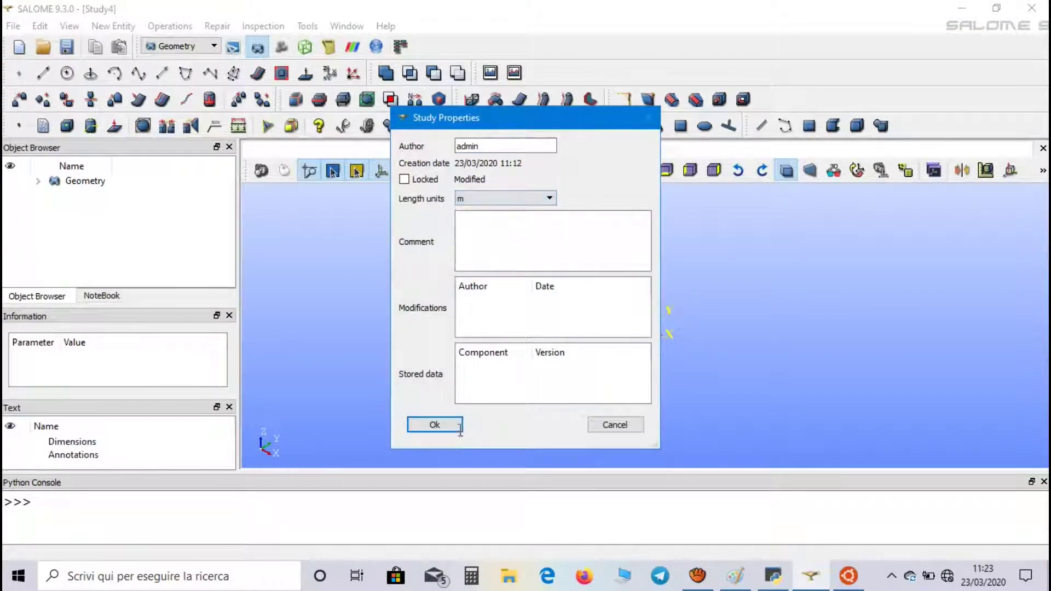
left_click(435, 424)
Step: Create the domain's upper-left corner point at X -1, Y 1, Z 0, working in a view onto the XY plane
left_click(641, 170)
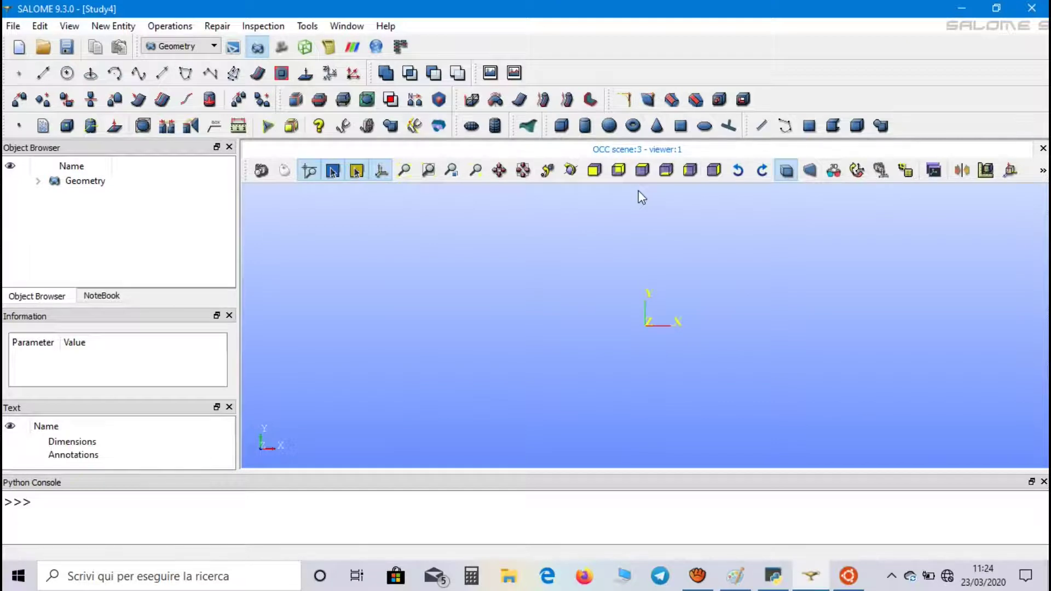
left_click(20, 74)
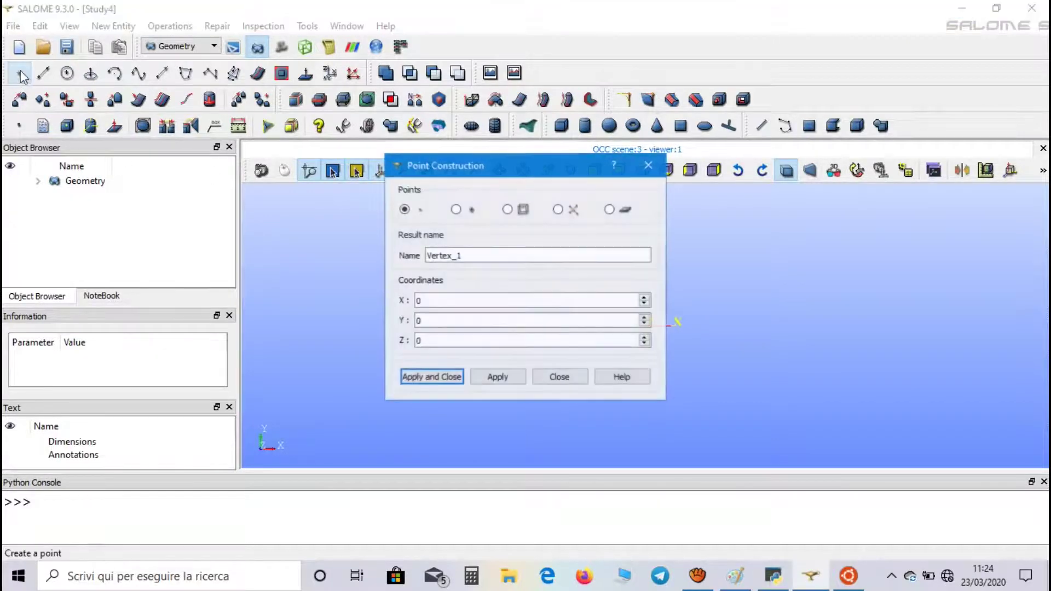
left_click(451, 296)
key("BackSpace")
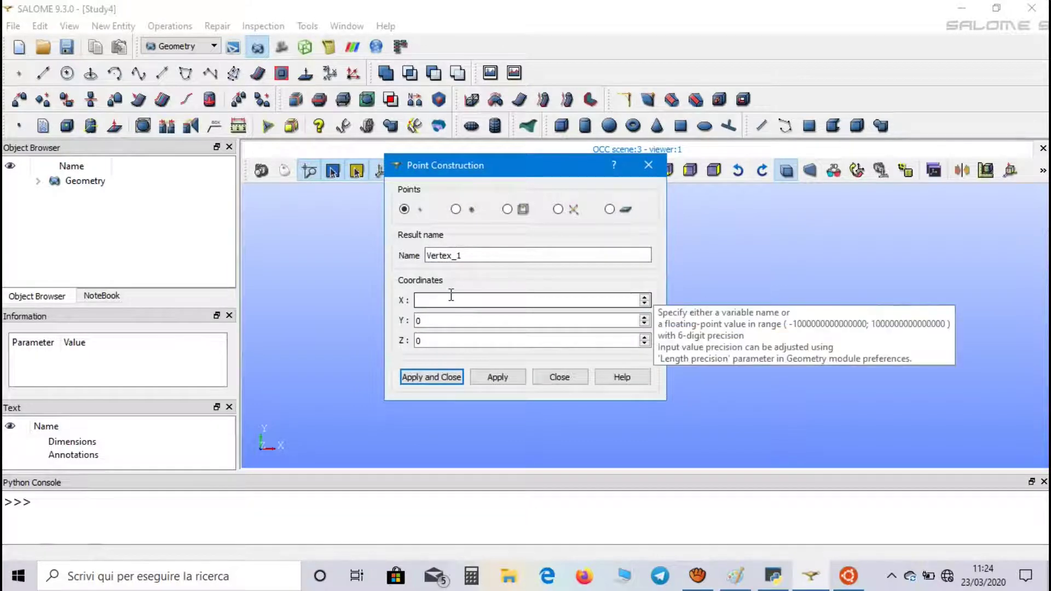
key("Tab")
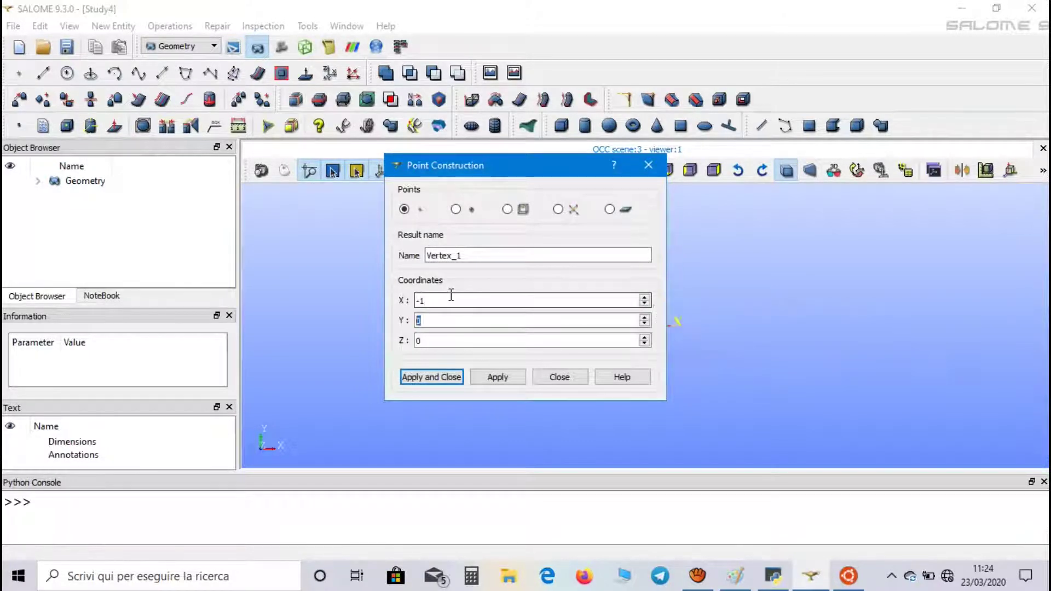
type("1")
left_click(497, 376)
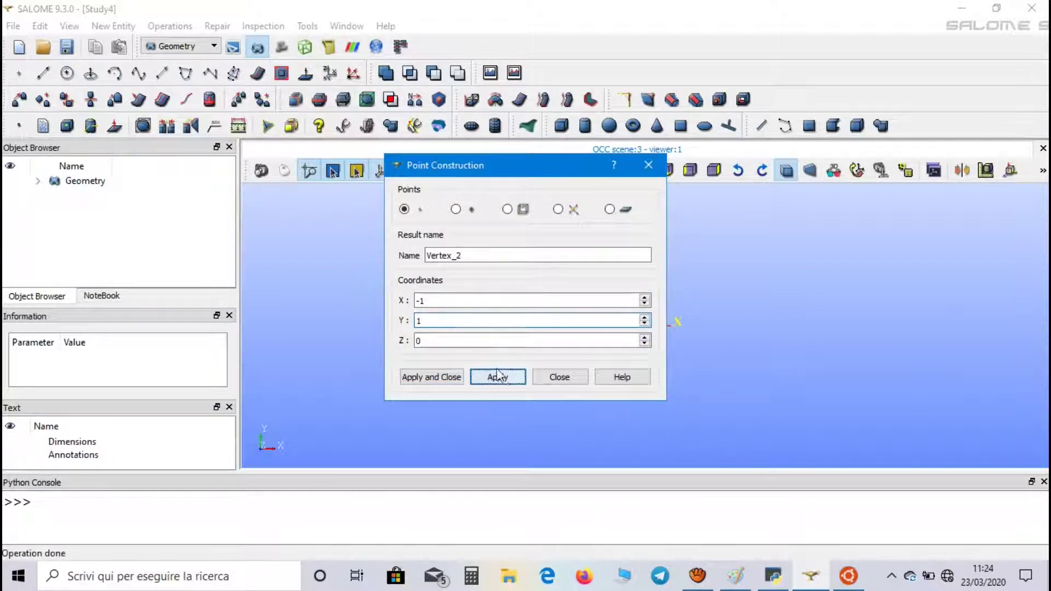
Step: Create the domain's lower-left corner point at X -1, Y -1, Z 0
left_click(465, 304)
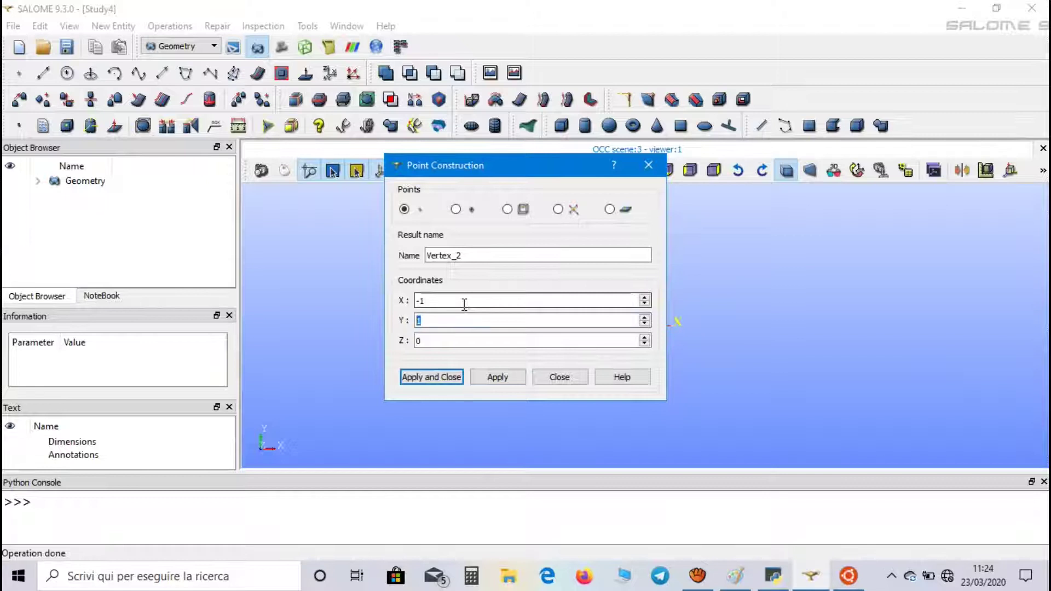
key("Tab")
type("-1")
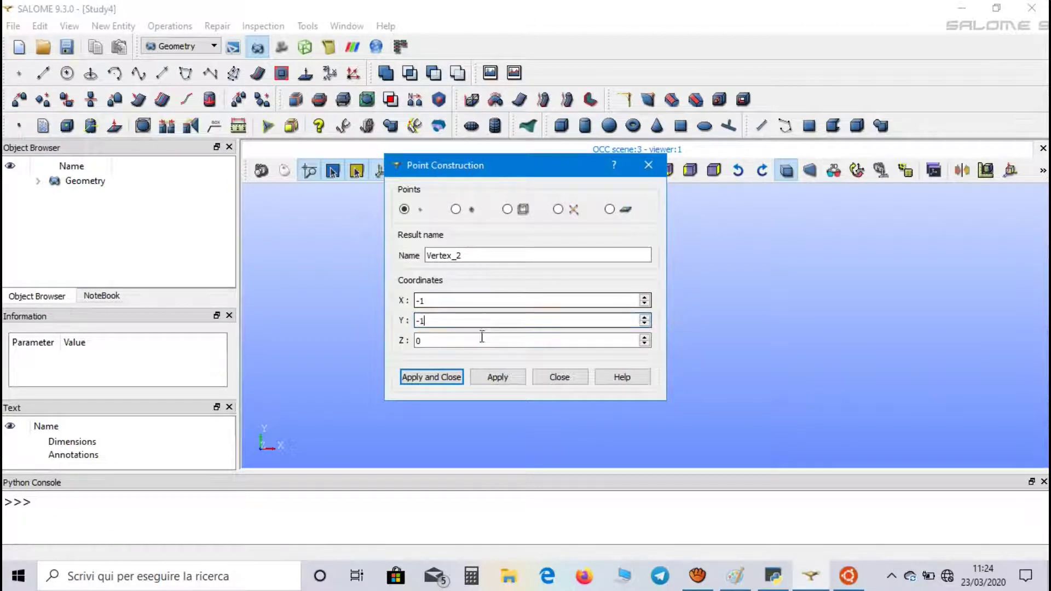
left_click(498, 377)
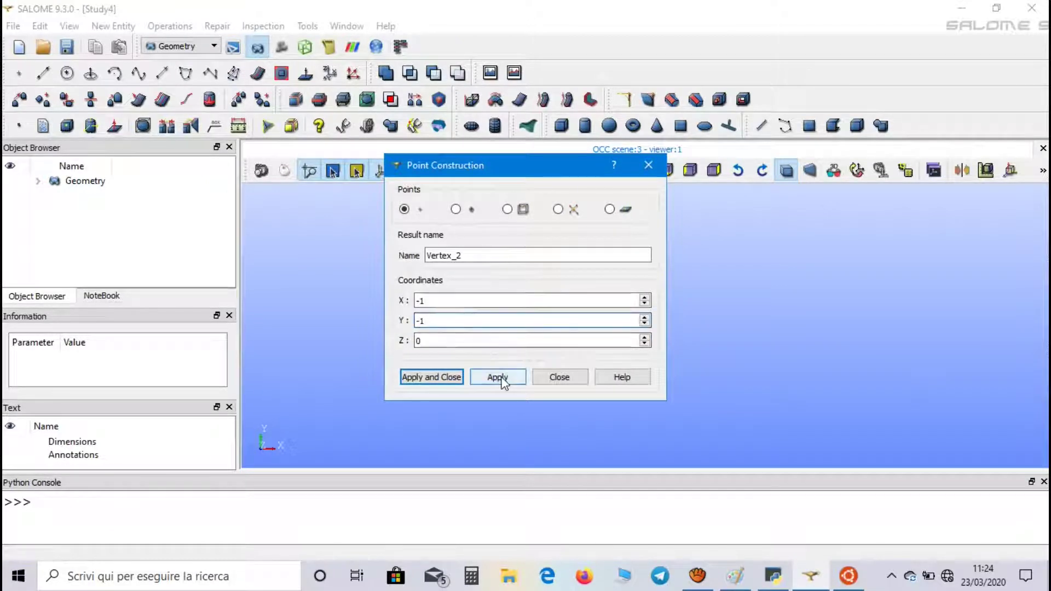
Step: Create the domain's lower-right corner point at X 3, Y -1, Z 0
left_click(456, 300)
key("BackSpace")
key("BackSpace")
type("3")
left_click(496, 376)
Step: Create the domain's upper-right corner point at X 3, Y 1, Z 0 and finish point construction
left_click(462, 321)
key("BackSpace")
key("BackSpace")
type("1")
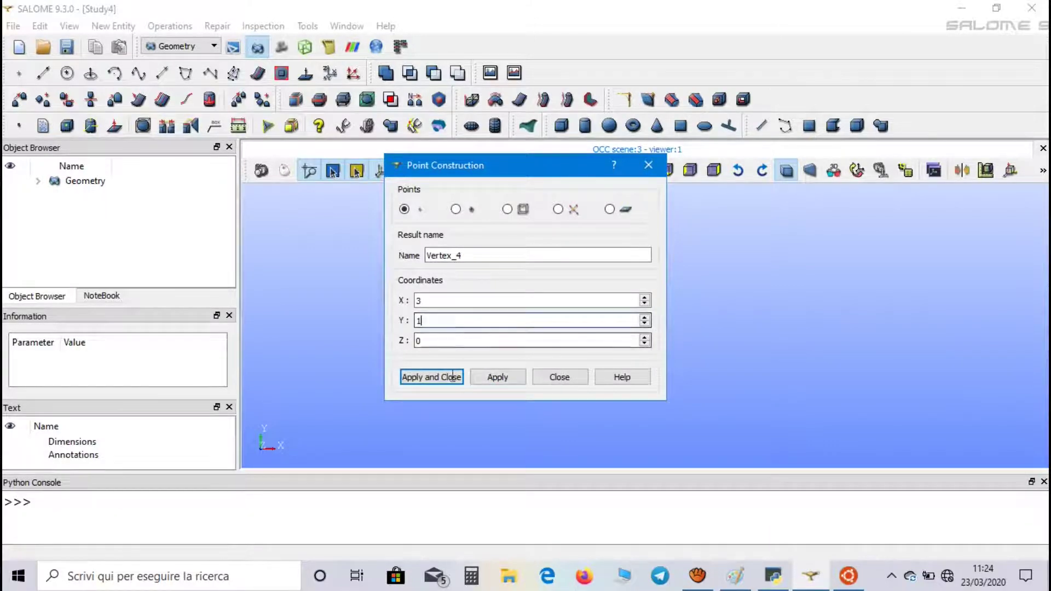
left_click(451, 377)
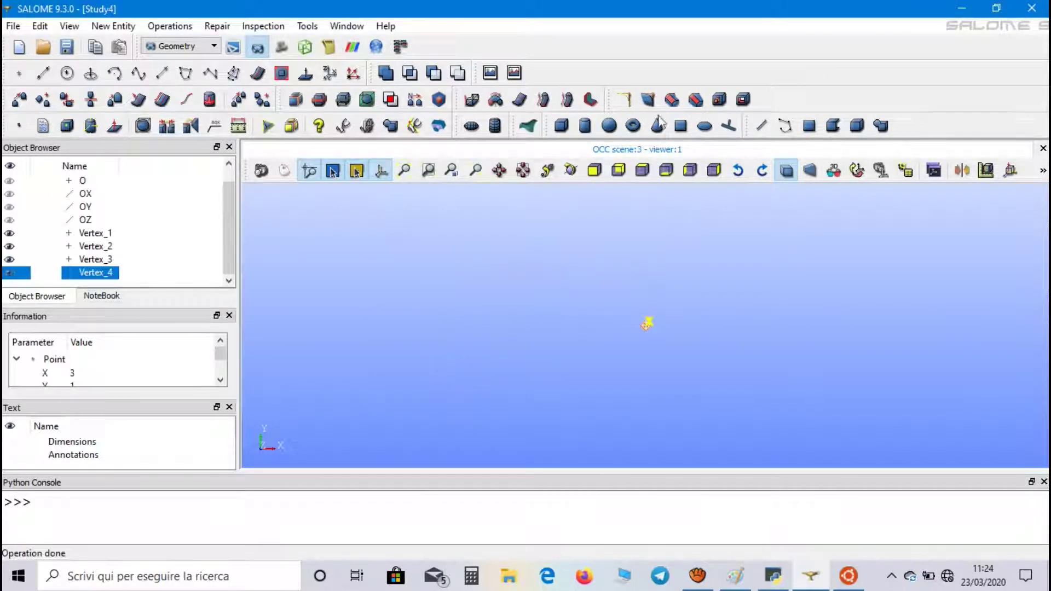
Step: Construct the domain's right edge as a line from the point (3, 1) to the point (3, -1)
left_click(643, 170)
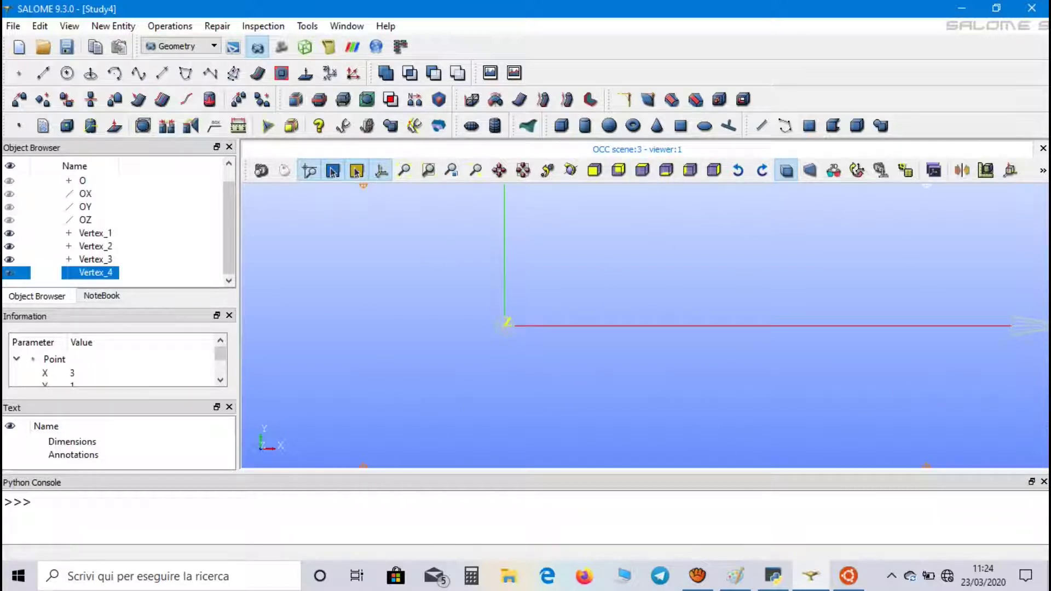
left_click(43, 73)
left_click_drag(511, 183, 246, 108)
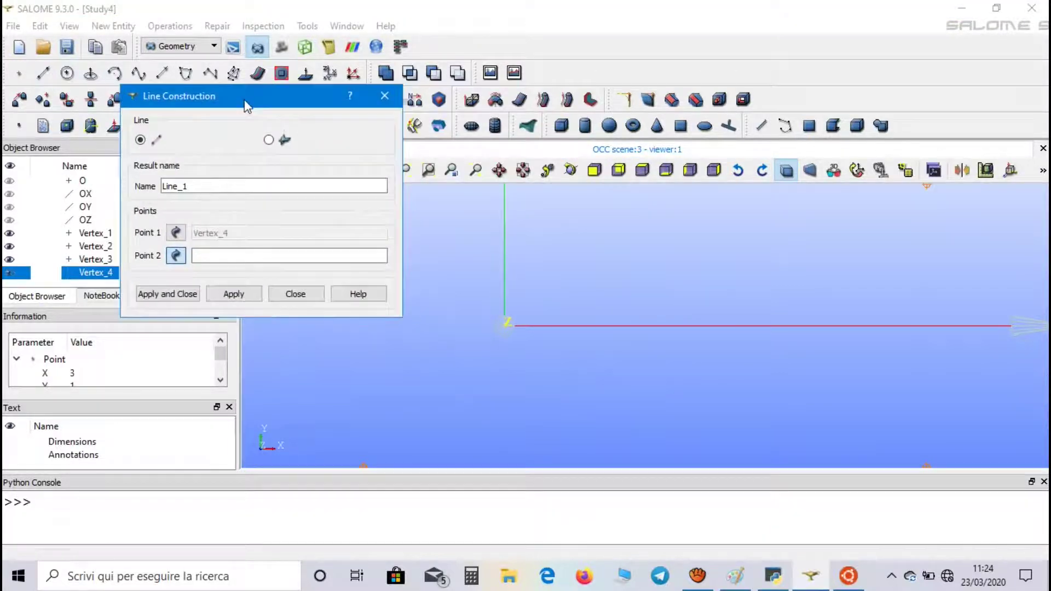
left_click(924, 466)
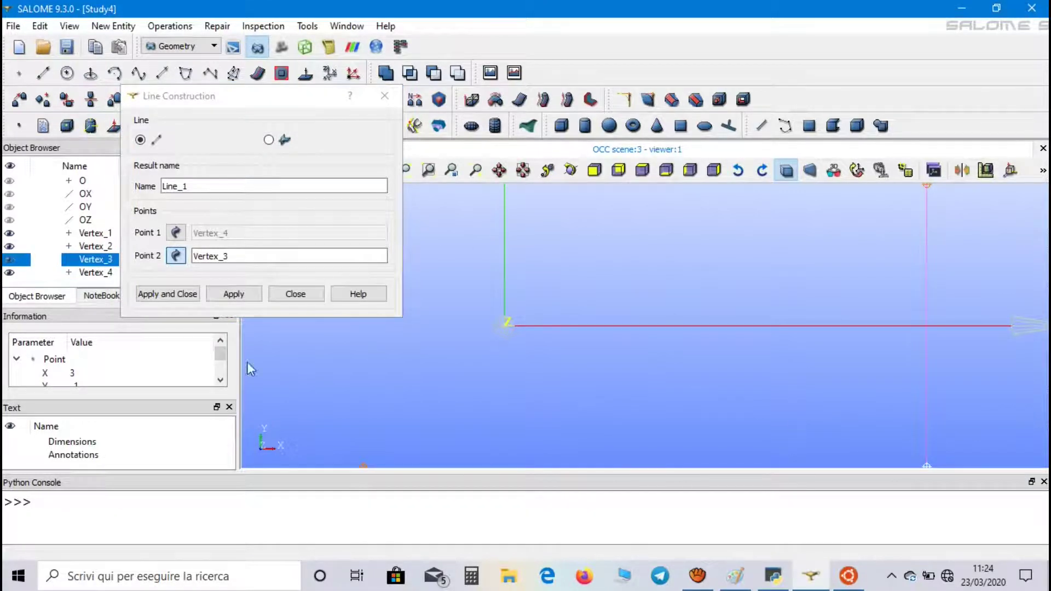
left_click(234, 301)
left_click(233, 300)
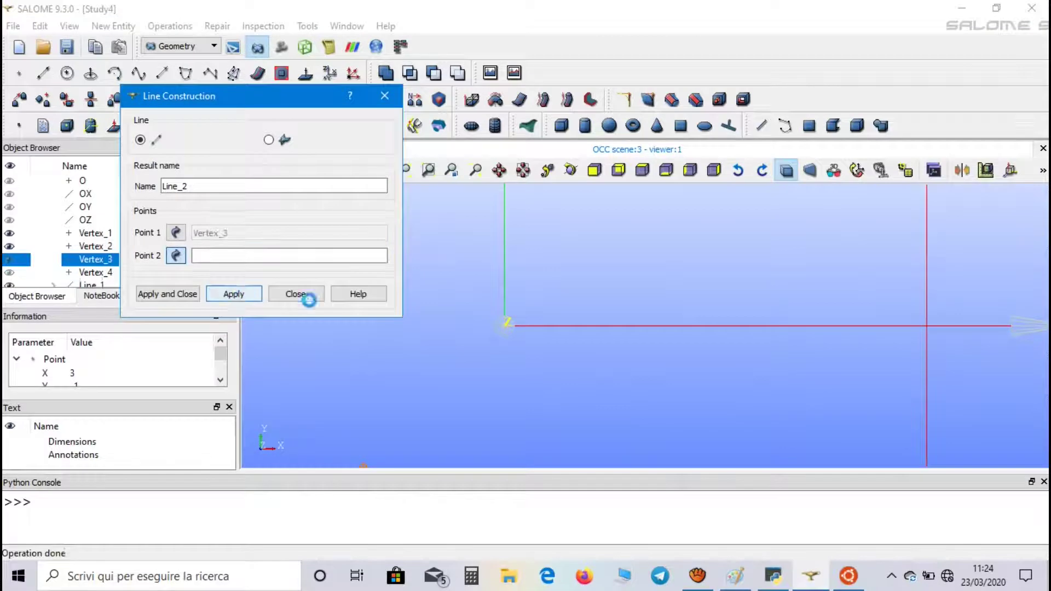
Step: Construct the domain's bottom edge from (3, -1) to (-1, -1) and its left edge from (-1, -1) to (-1, 1)
left_click(366, 463)
left_click(255, 294)
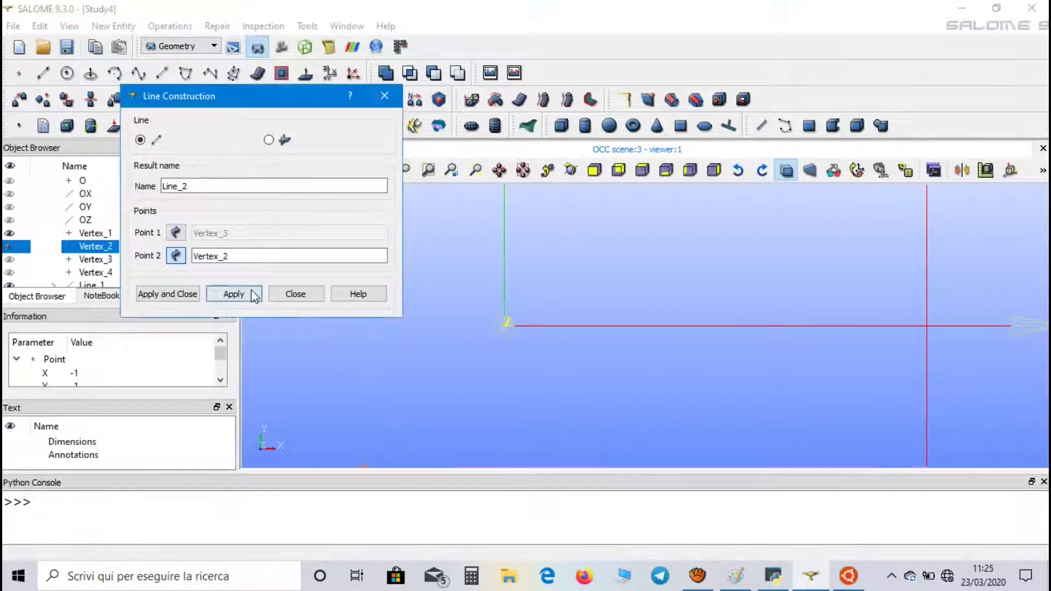
left_click_drag(300, 110, 700, 258)
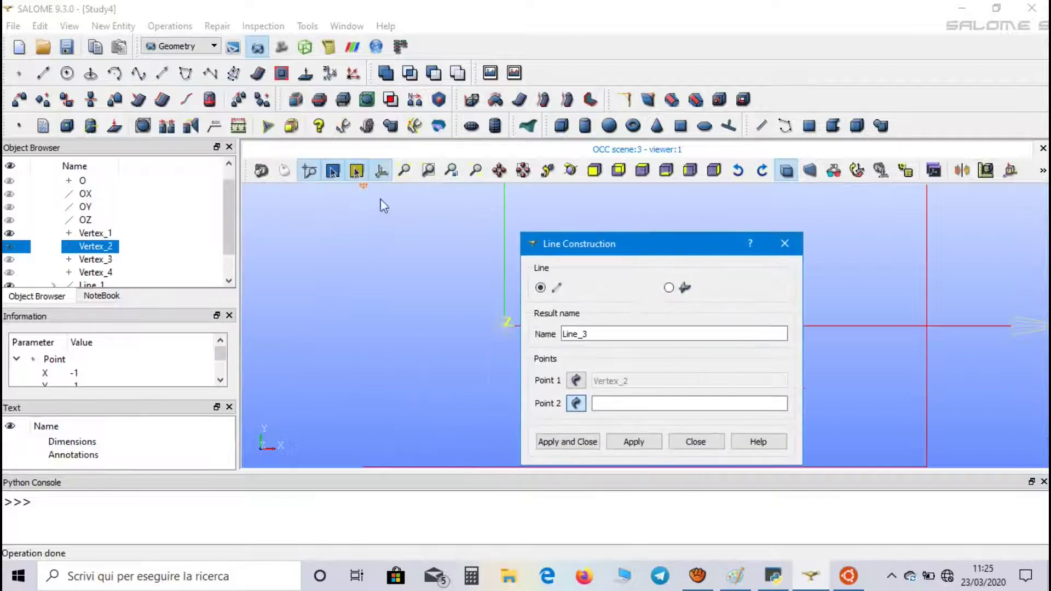
left_click(364, 187)
left_click(633, 442)
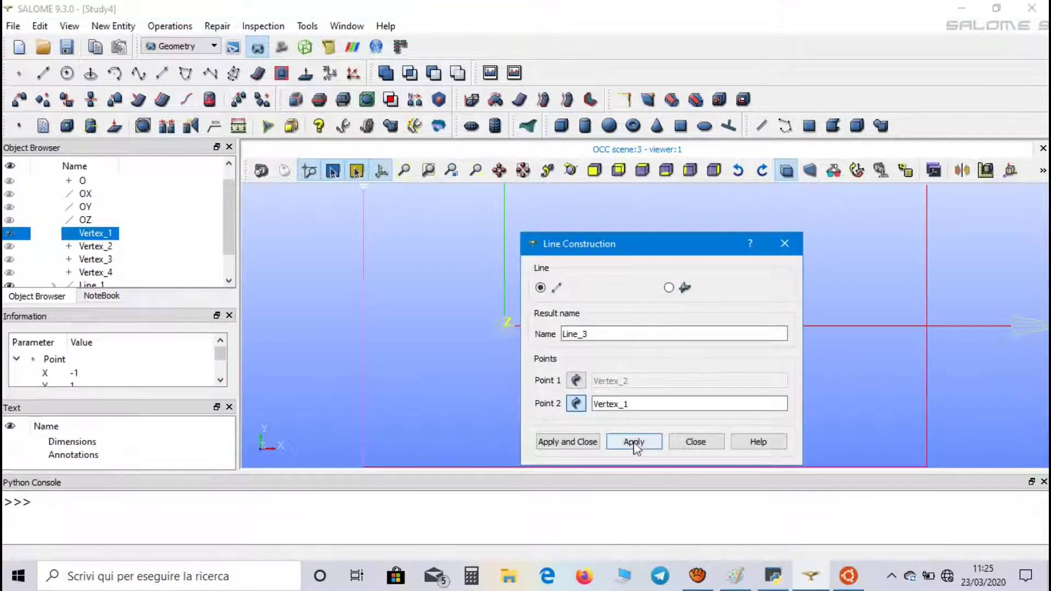
Step: Close the rectangle with a top line from the point (-1, 1) to the point (3, 1) and finish line construction
left_click(17, 272)
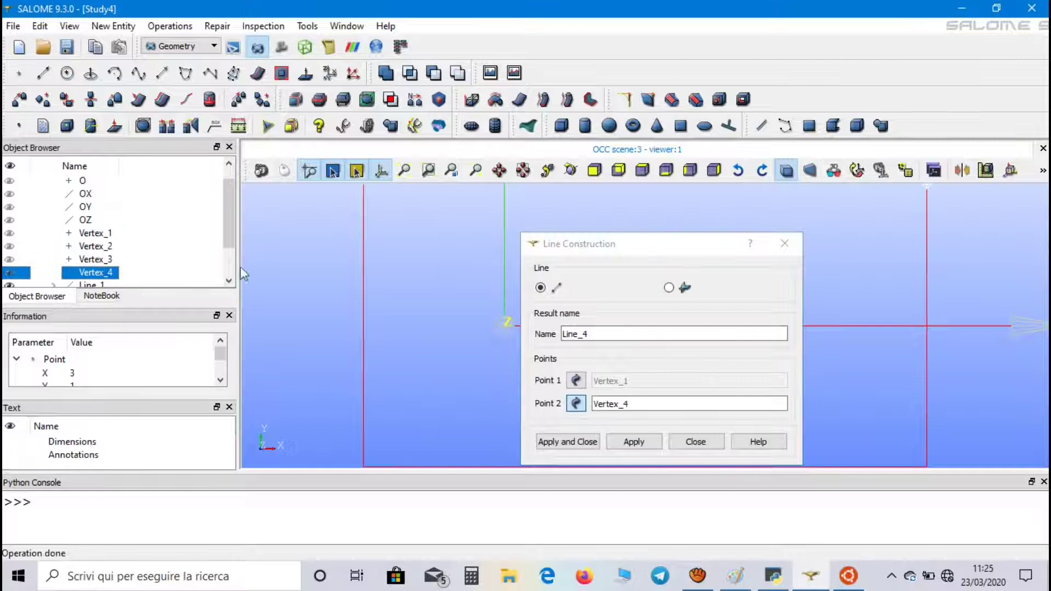
left_click(926, 192)
left_click(581, 441)
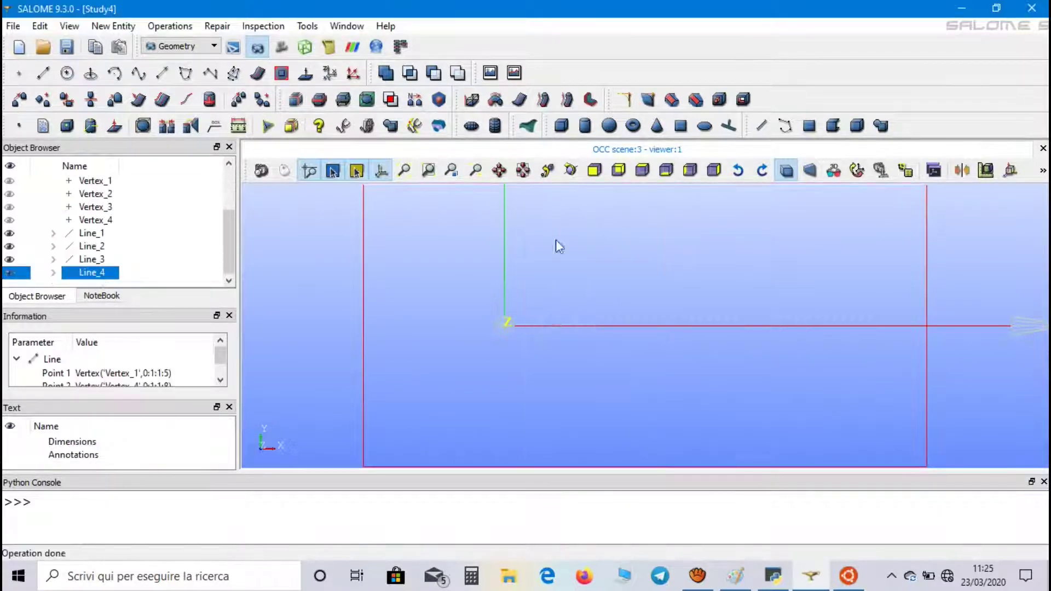
Step: Construct a circle with radius 0.1 centred on the origin, using the default Z axis as its vector
left_click(67, 75)
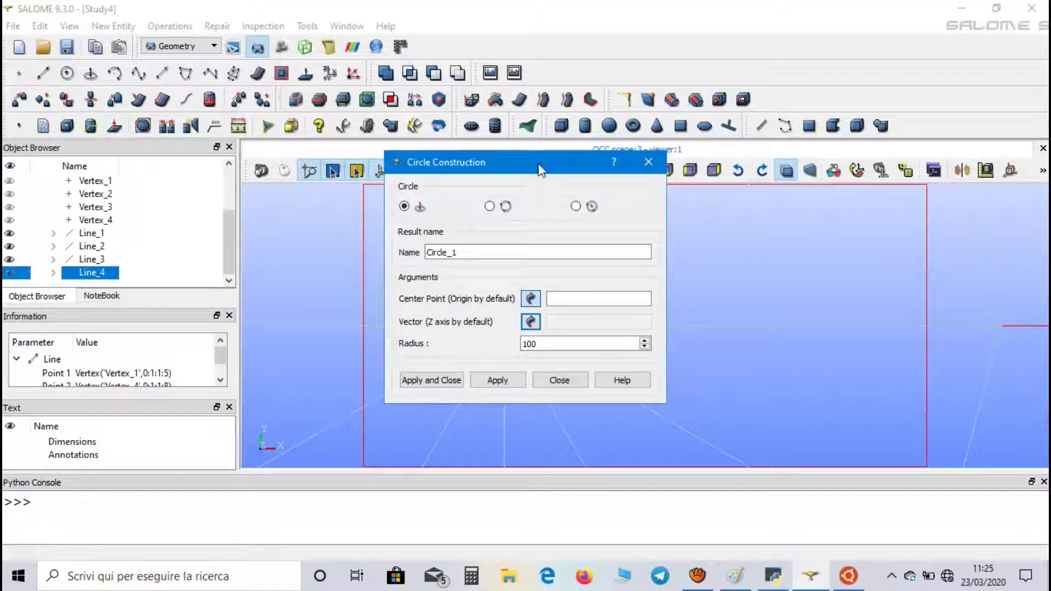
left_click_drag(535, 158, 557, 102)
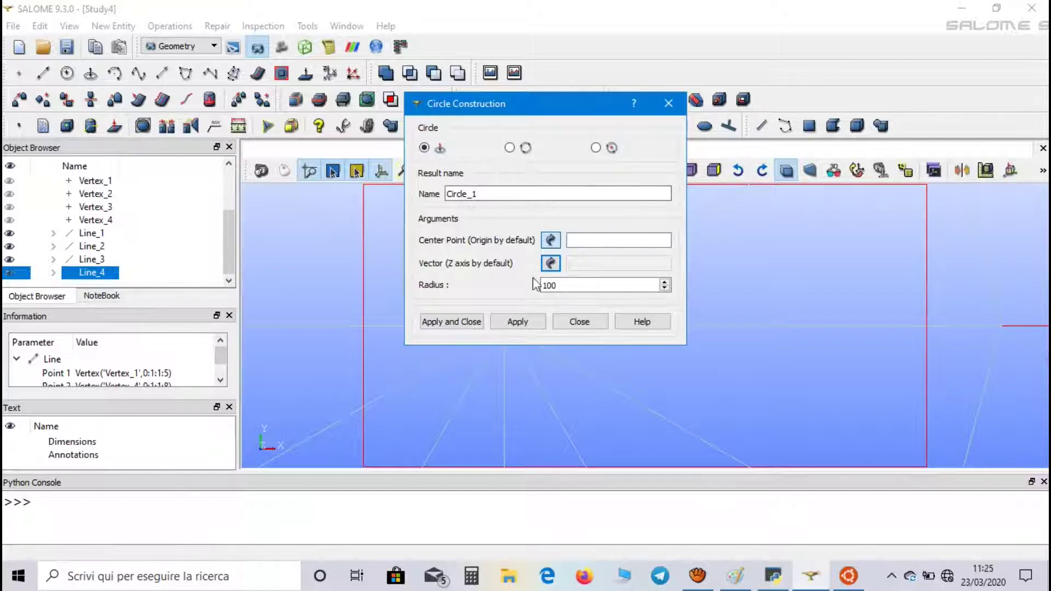
left_click(569, 282)
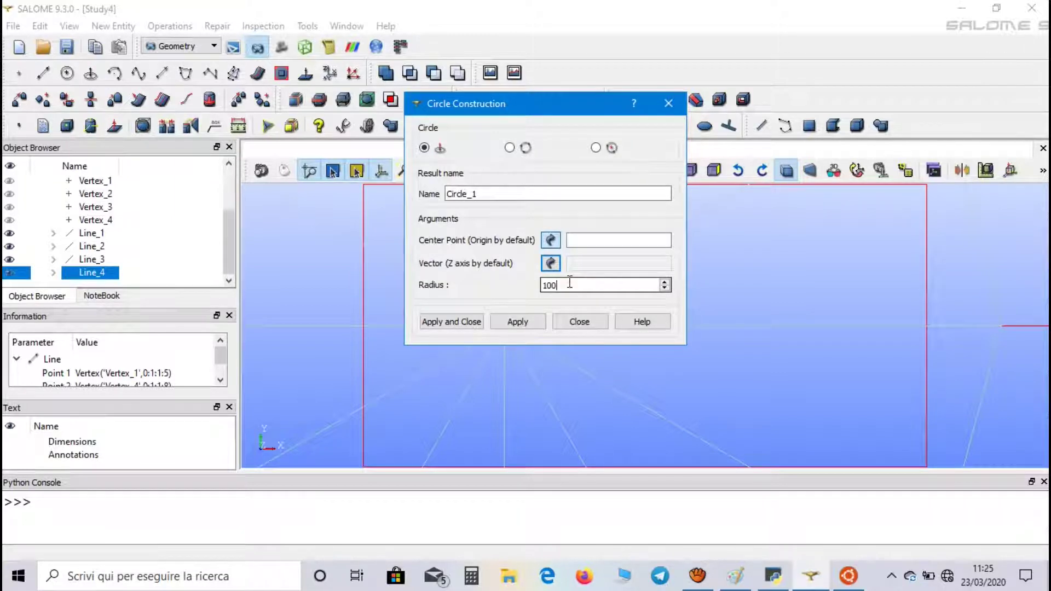
key("BackSpace")
key("BackSpace")
key("BackSpace")
type("0.1")
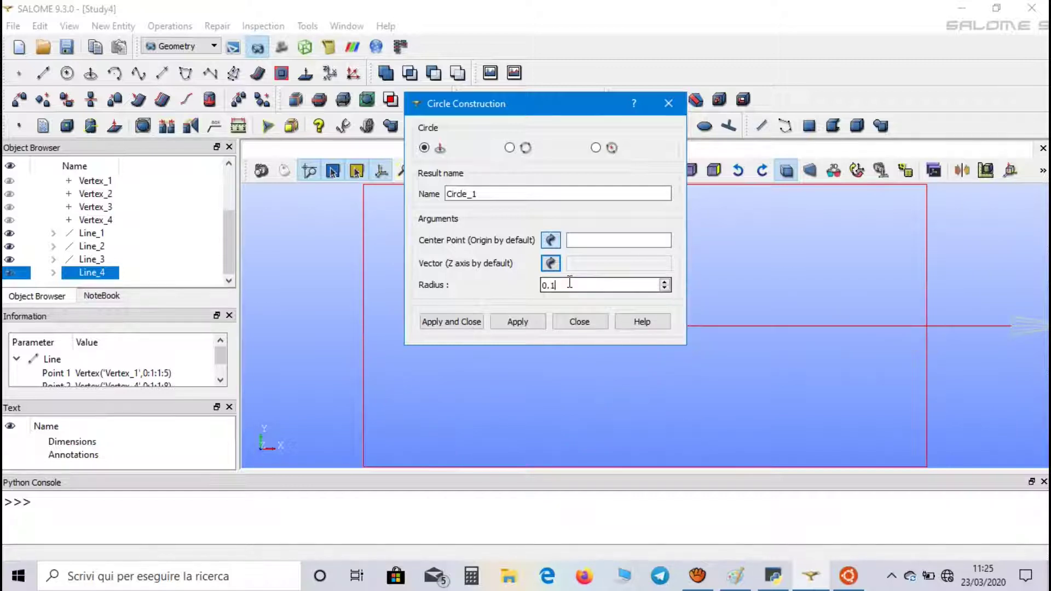
left_click(467, 324)
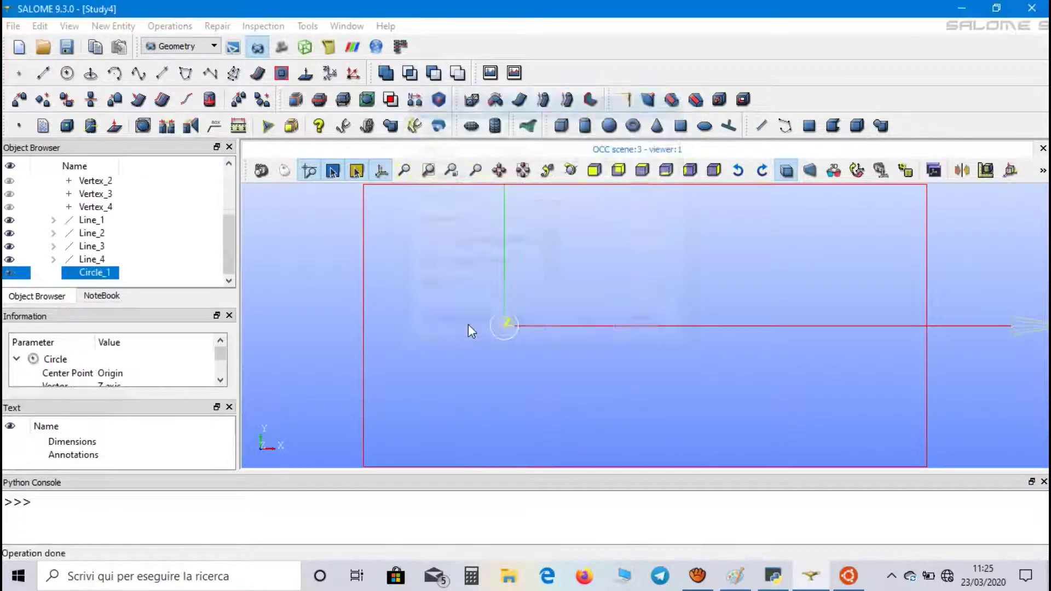
Step: Build a planar face from the four rectangle lines and the circle
scroll(505, 323, "down", 3)
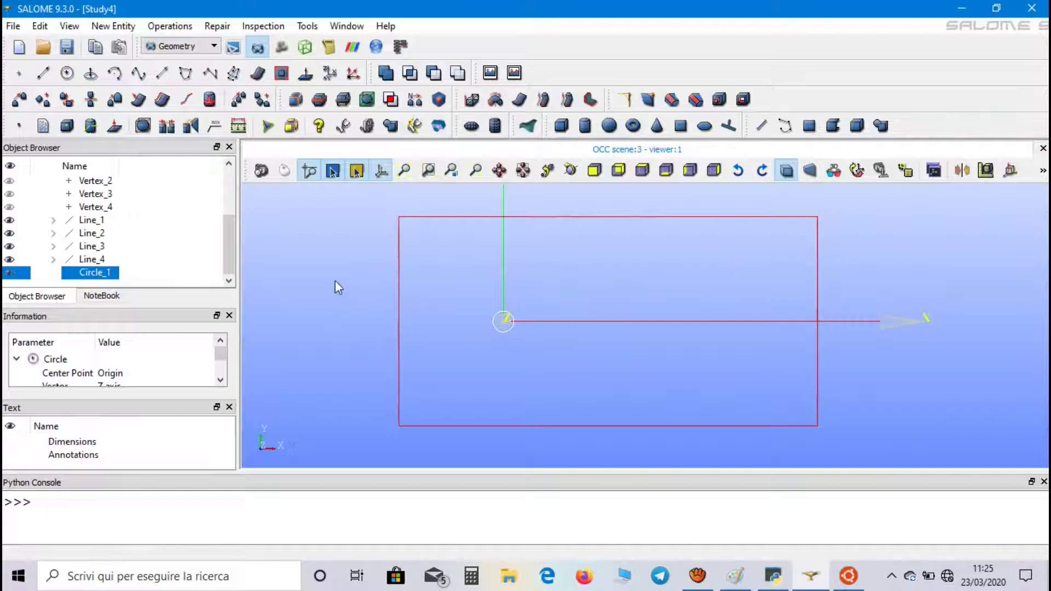
left_click(129, 27)
mouse_move(128, 190)
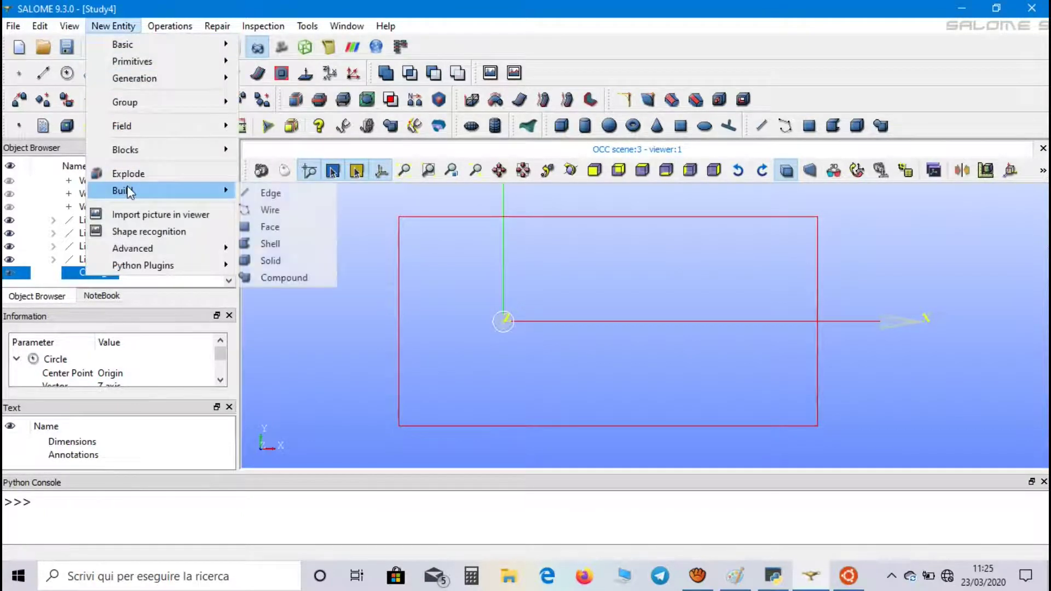
left_click(295, 226)
left_click_drag(460, 183, 125, 106)
left_click_drag(369, 448, 544, 184)
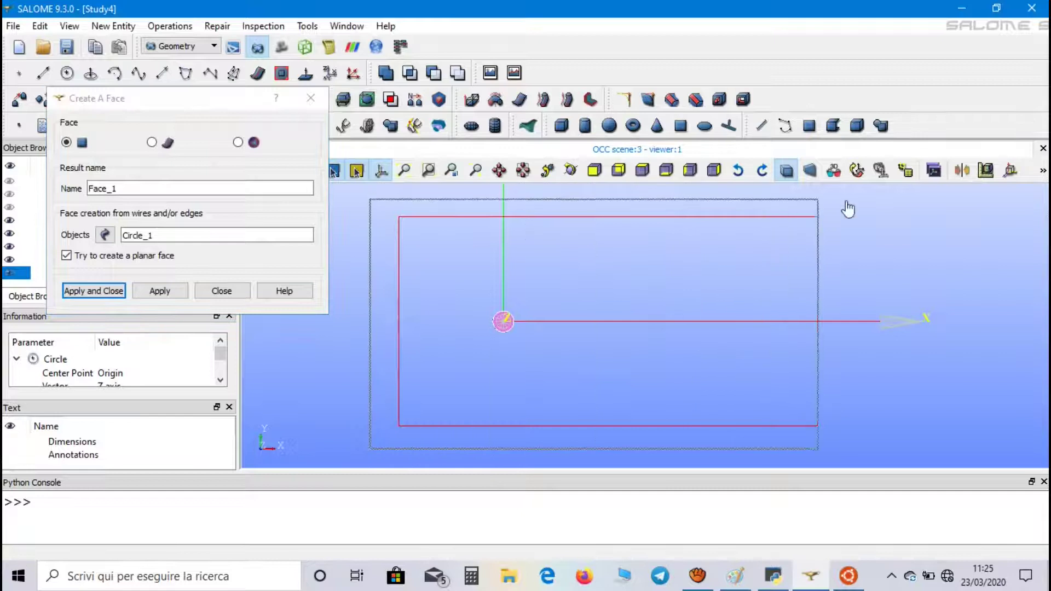
left_click_drag(859, 210, 870, 207)
left_click(93, 291)
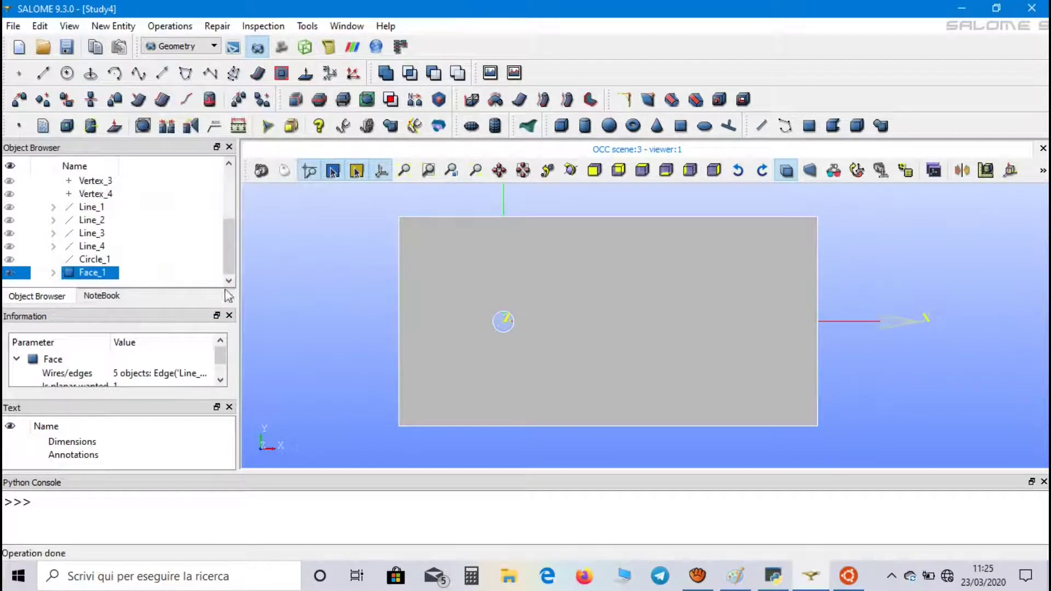
Step: Extrude the planar face along the OZ vector to a height of 0.1, naming the result von_karman
left_click(113, 26)
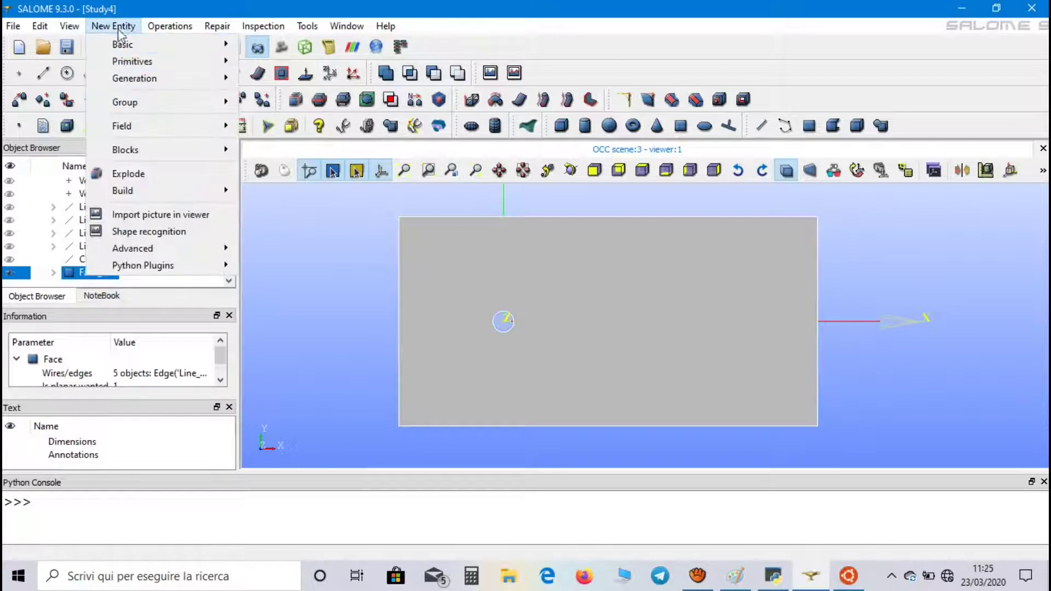
mouse_move(133, 62)
mouse_move(137, 105)
mouse_move(186, 87)
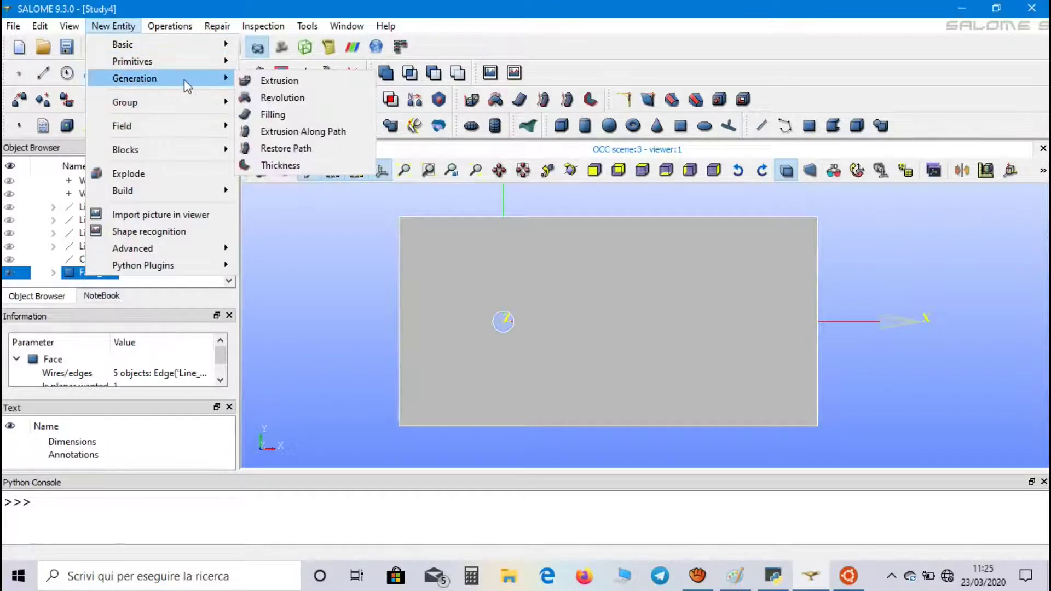
left_click(258, 83)
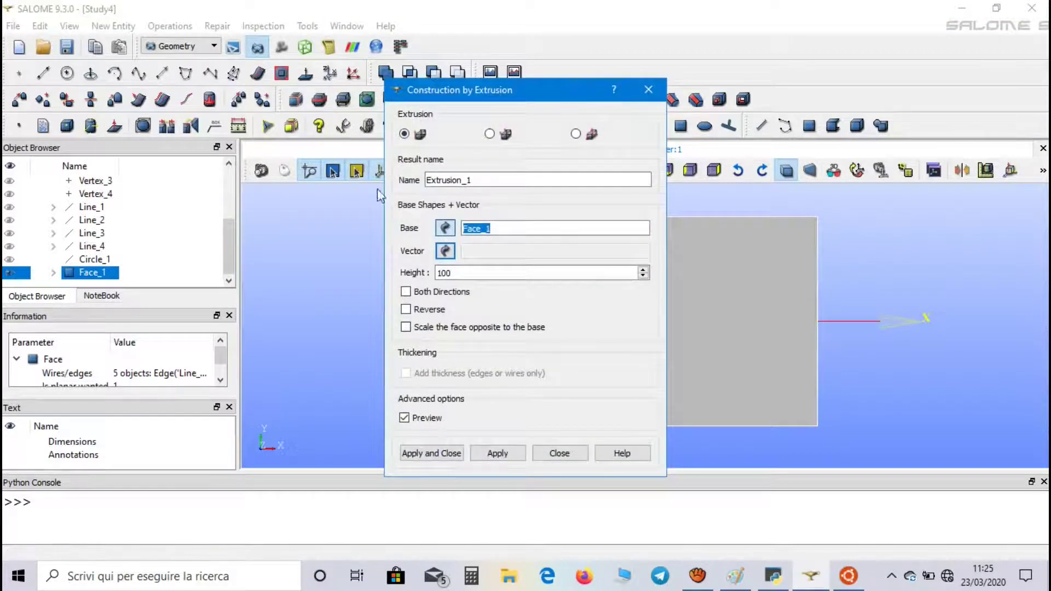
left_click(445, 251)
left_click_drag(229, 253, 247, 194)
left_click(86, 232)
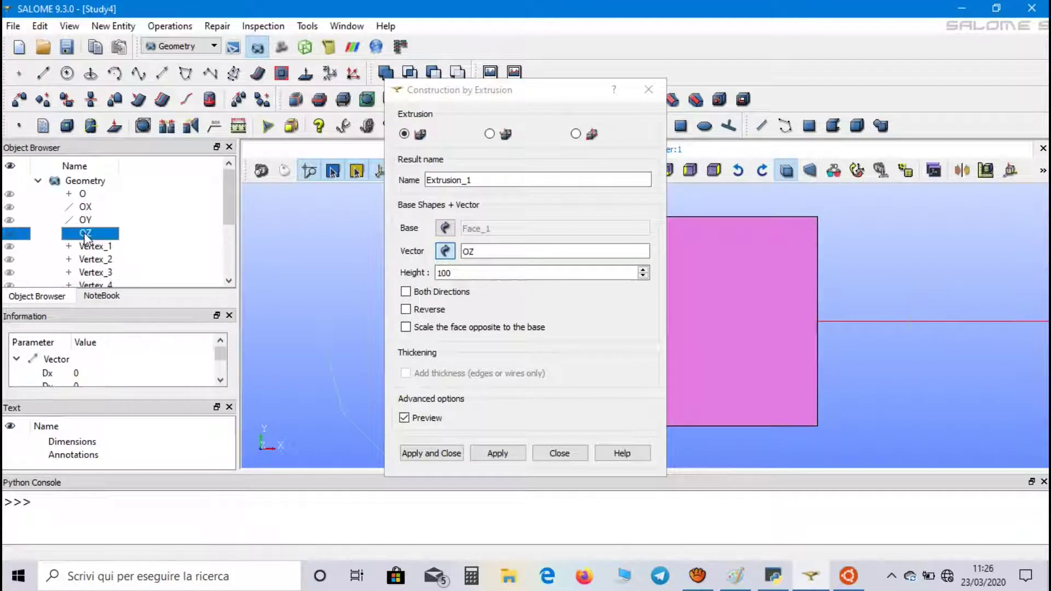
double_click(440, 272)
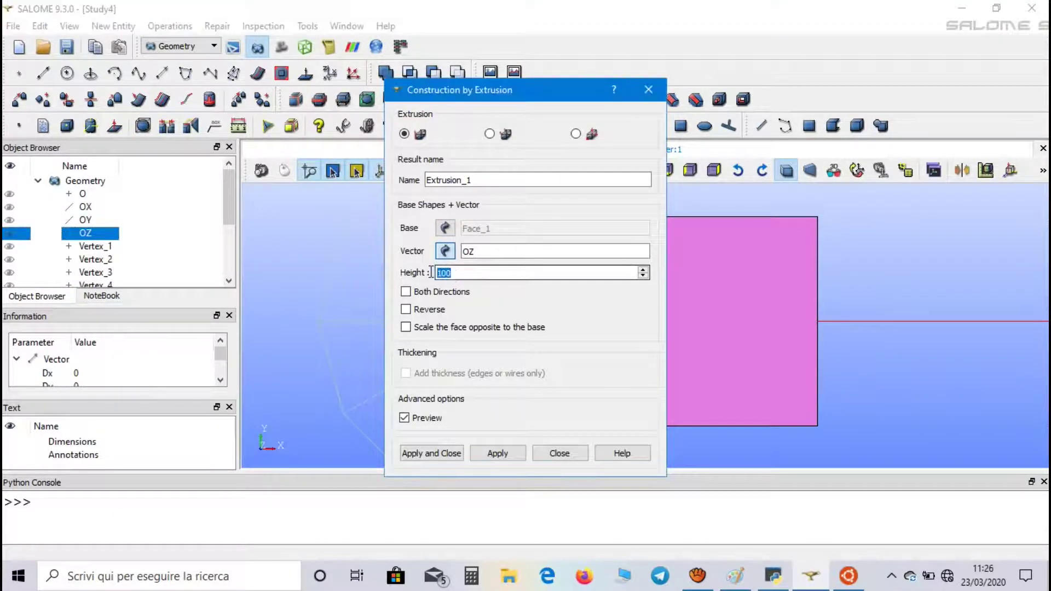
type("0.1")
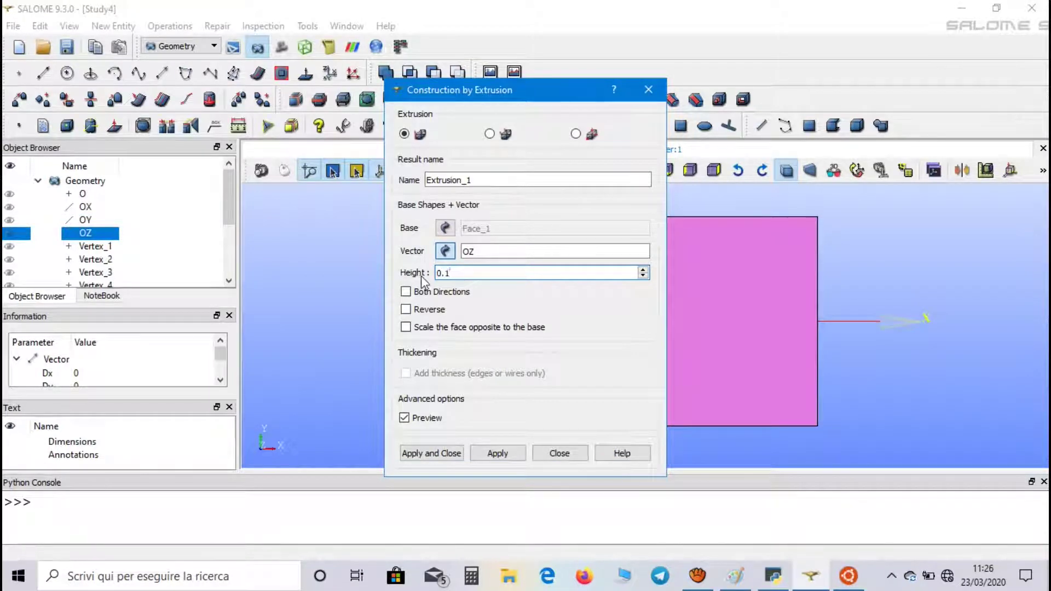
left_click_drag(488, 182, 416, 188)
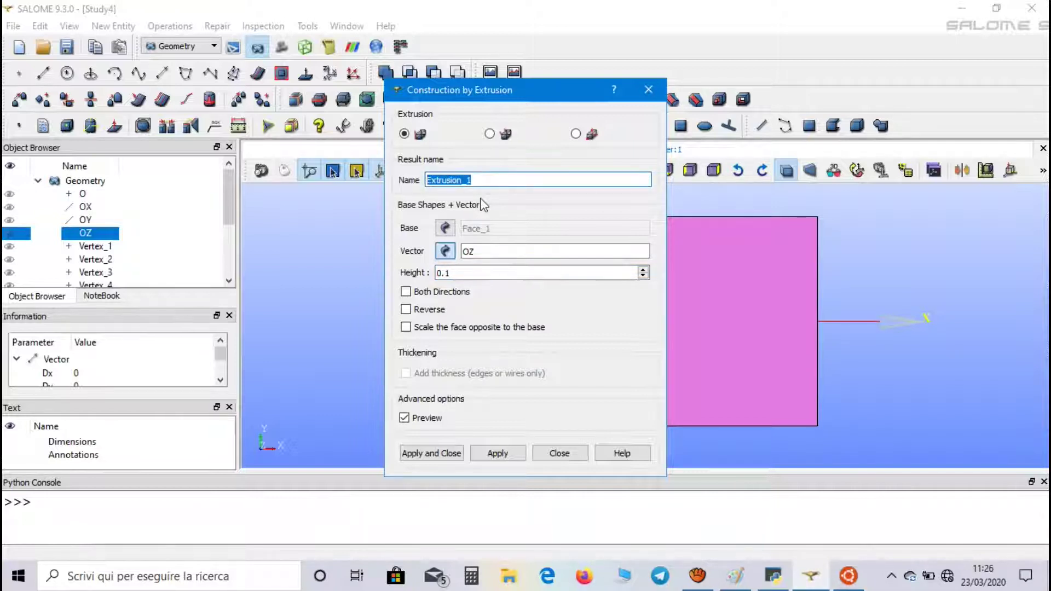
type("von_karman")
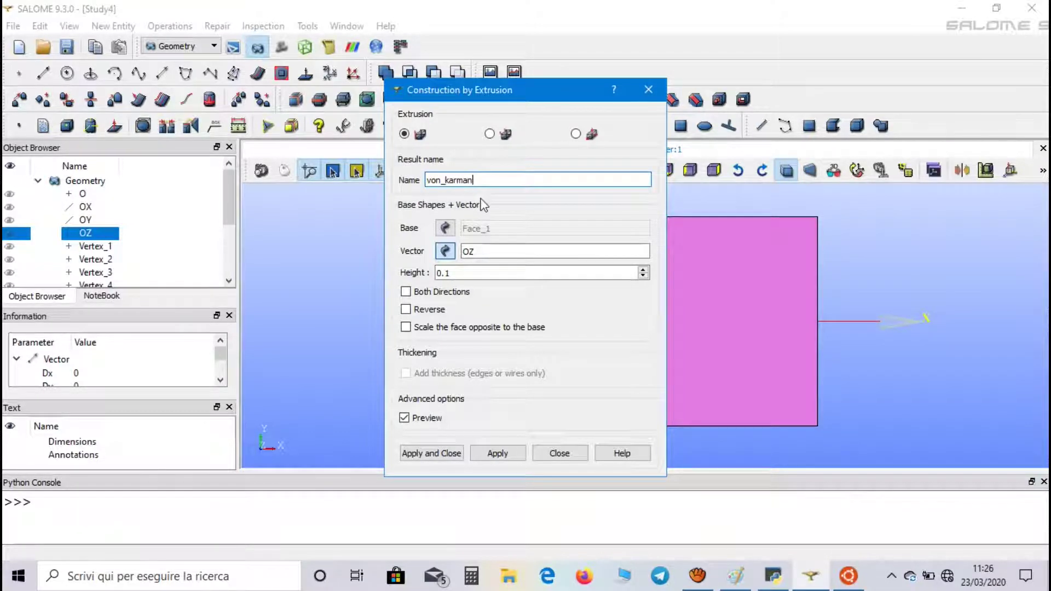
left_click(430, 452)
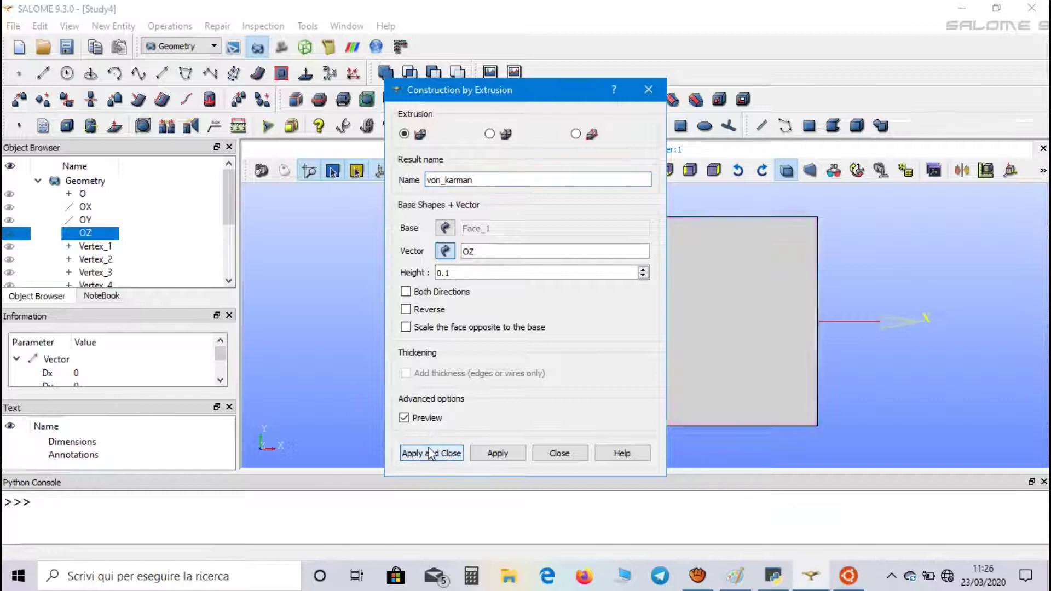
Step: Create a face group named inlet on von_karman from the narrow end face nearest the cylinder hole
scroll(403, 274, "down", 2)
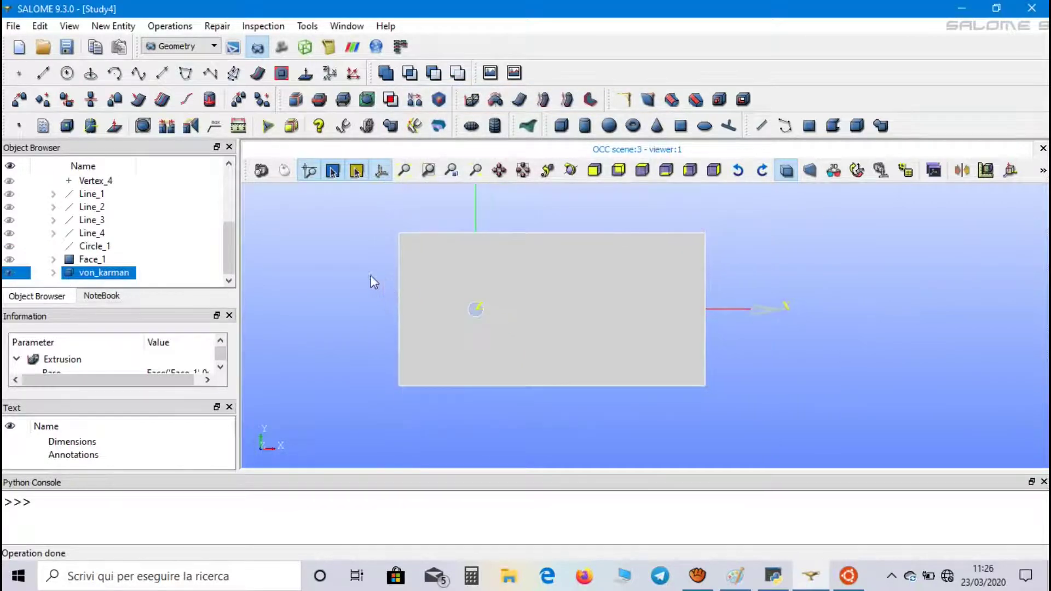
left_click_drag(346, 248, 381, 275)
left_click_drag(379, 209, 527, 291)
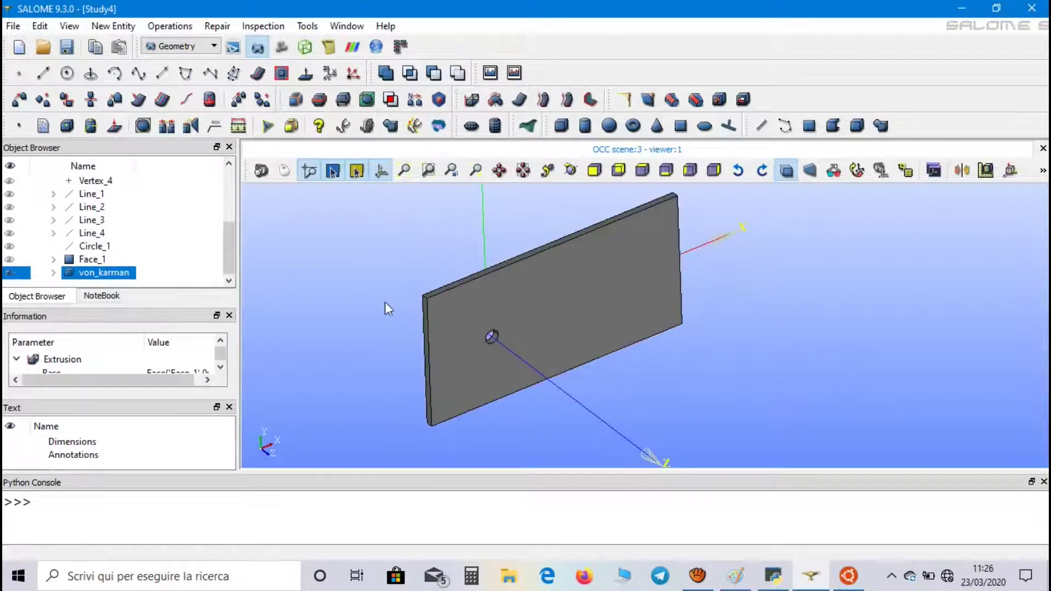
left_click(385, 303)
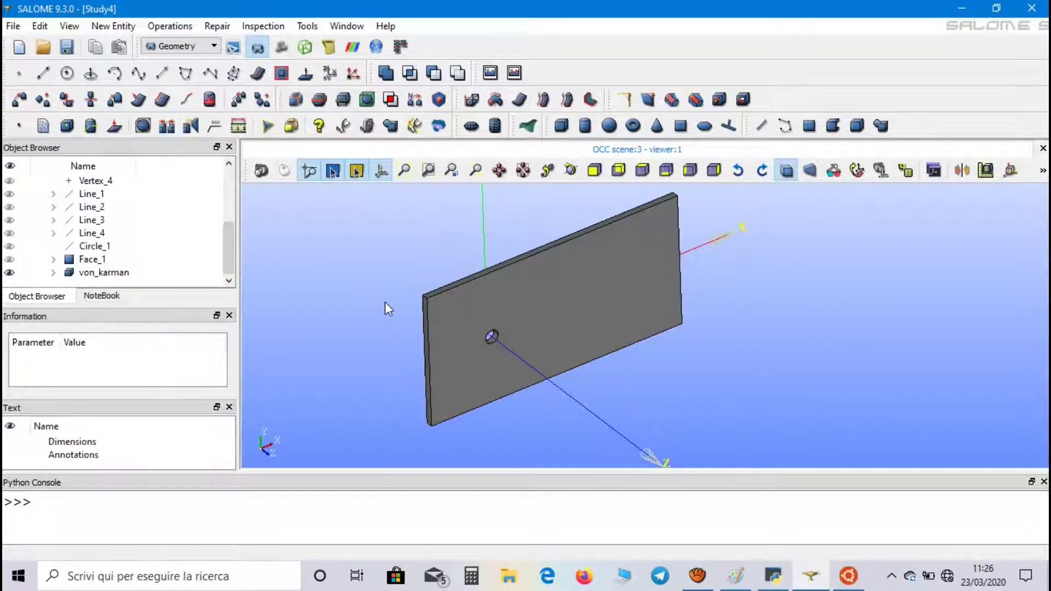
right_click(125, 273)
left_click(207, 52)
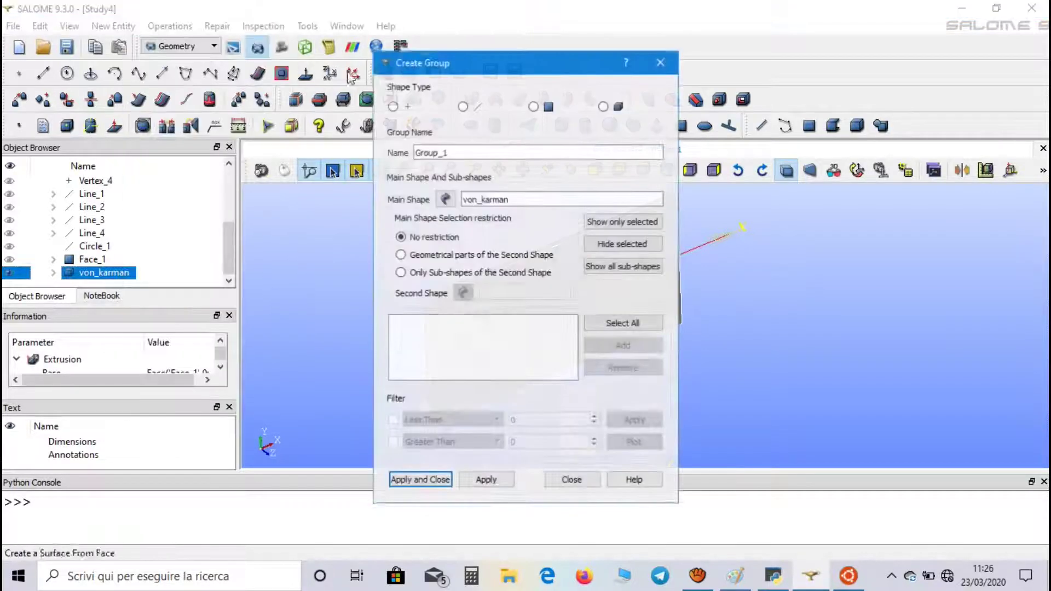
left_click(532, 107)
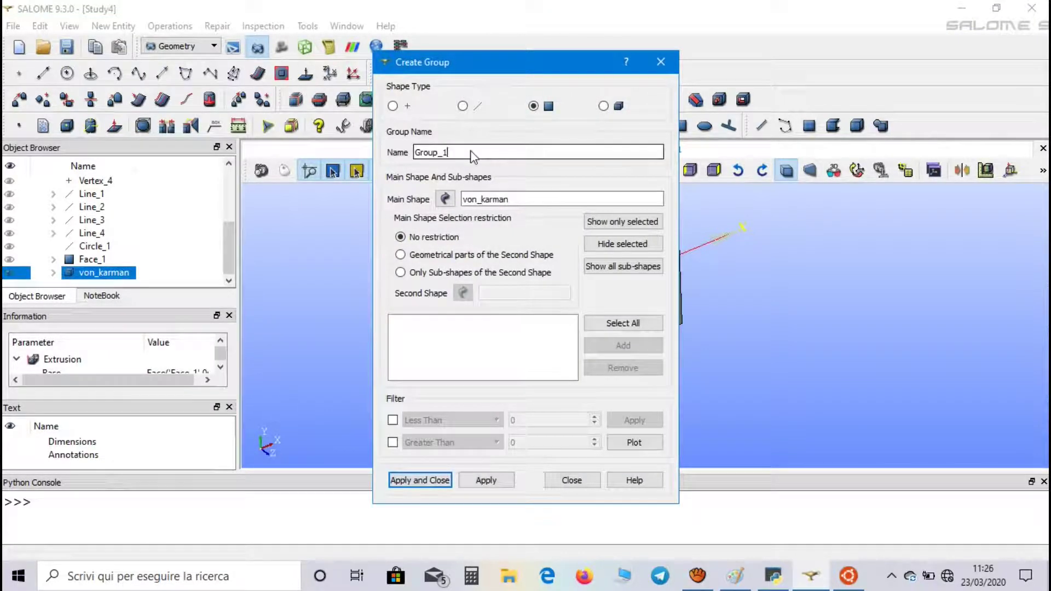
left_click_drag(469, 153, 399, 145)
key("BackSpace")
left_click_drag(458, 71, 162, 56)
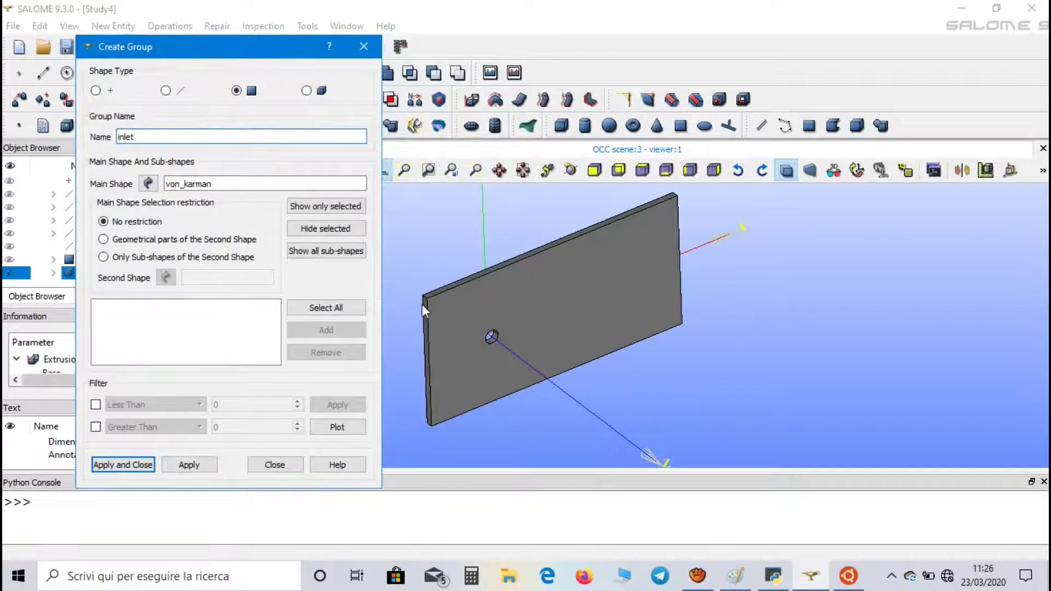
left_click(423, 305)
left_click(346, 328)
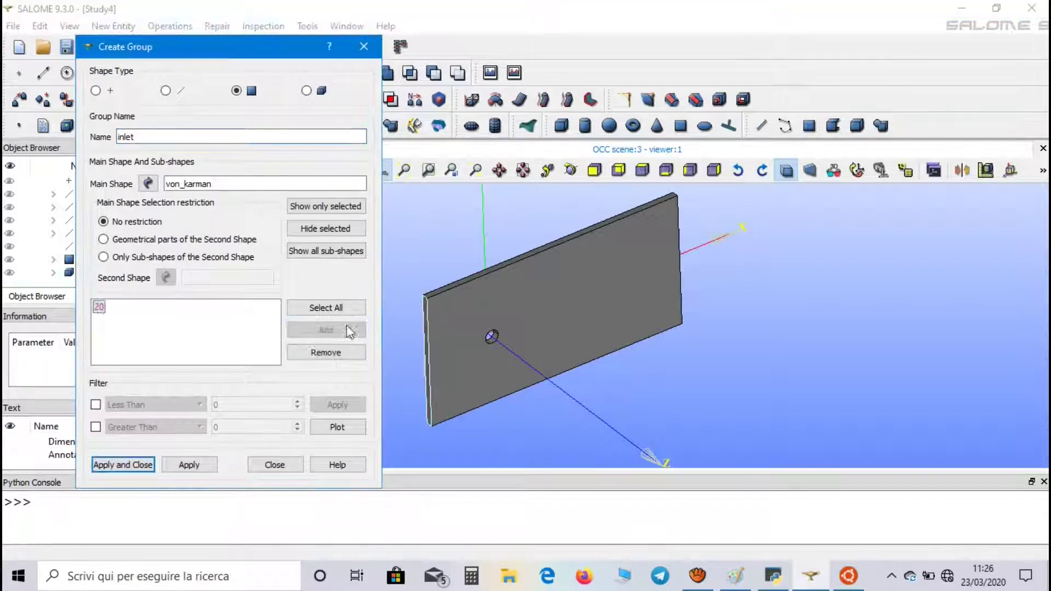
left_click(193, 466)
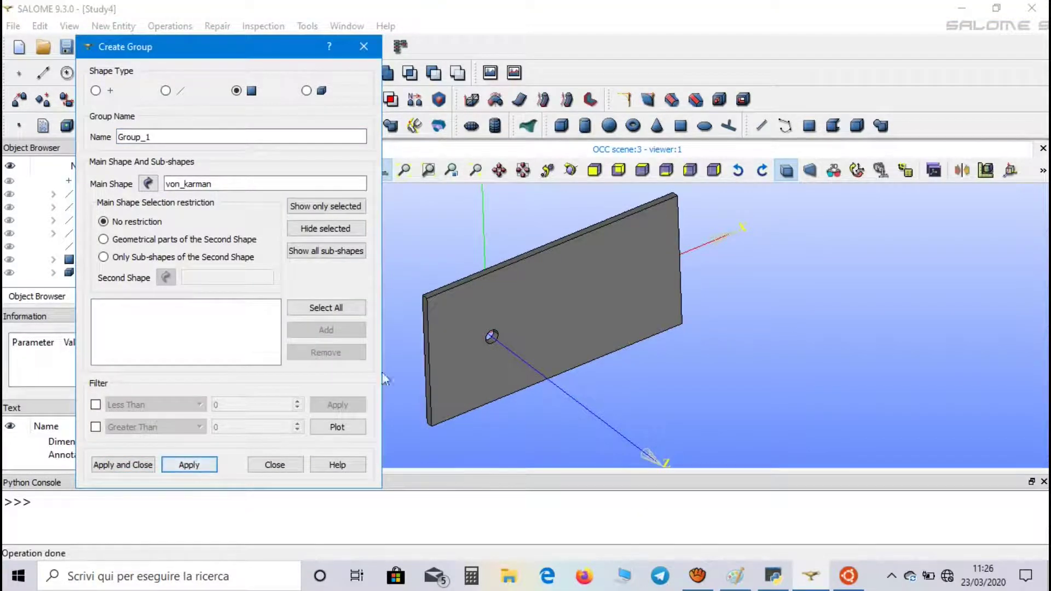
Step: Create a face group named outlet from the narrow end face at the far +X end of von_karman
double_click(117, 137)
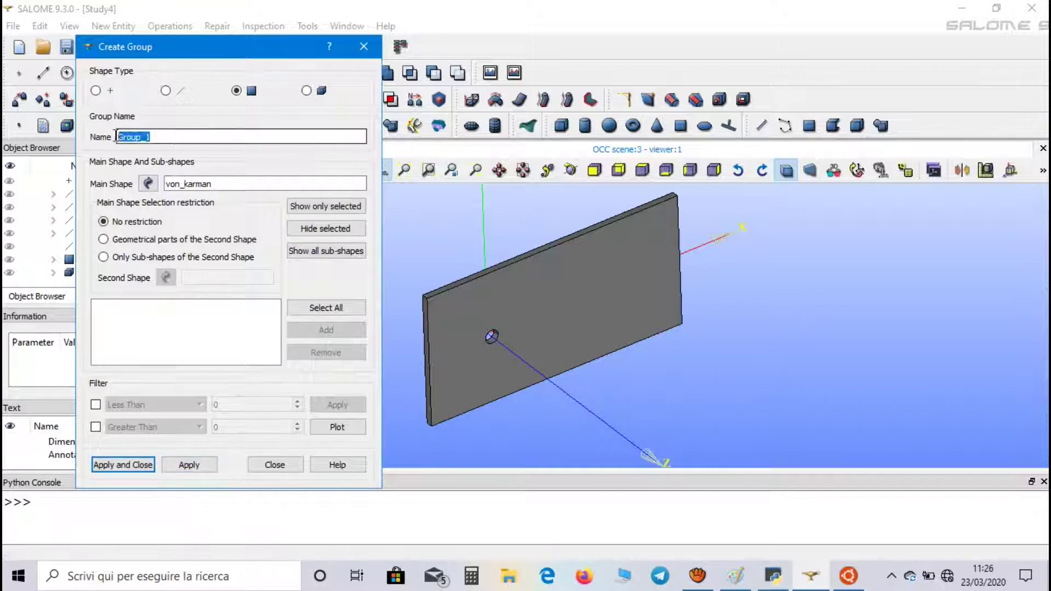
type("outlet")
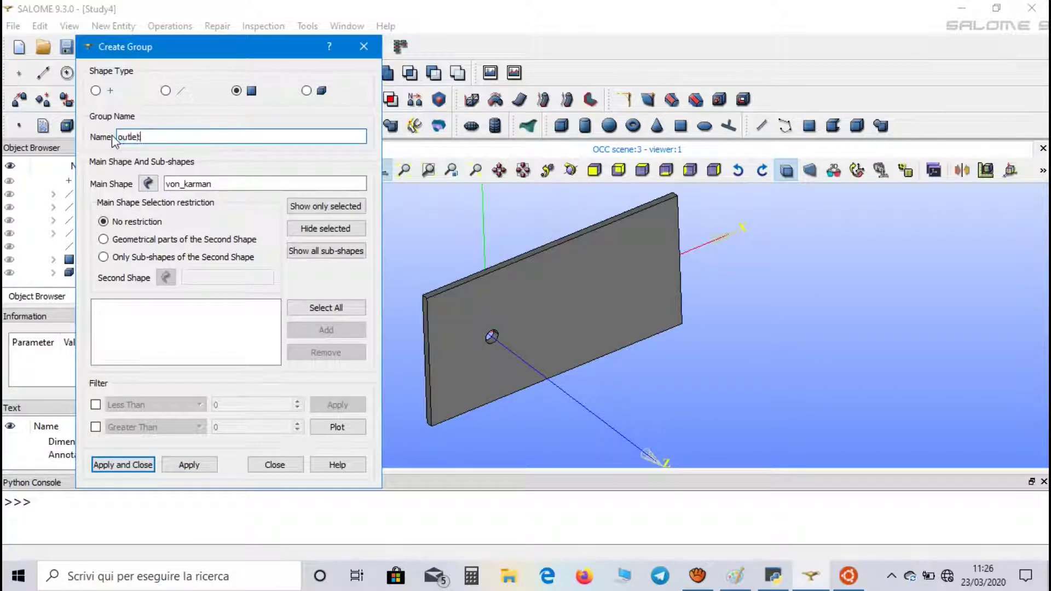
left_click_drag(795, 291, 440, 334)
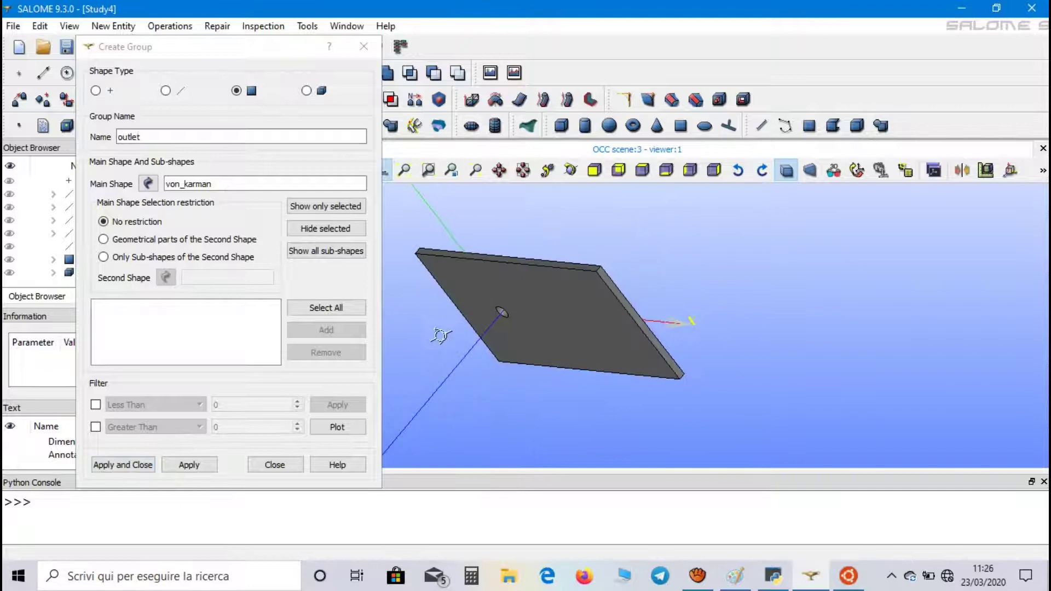
left_click(608, 285)
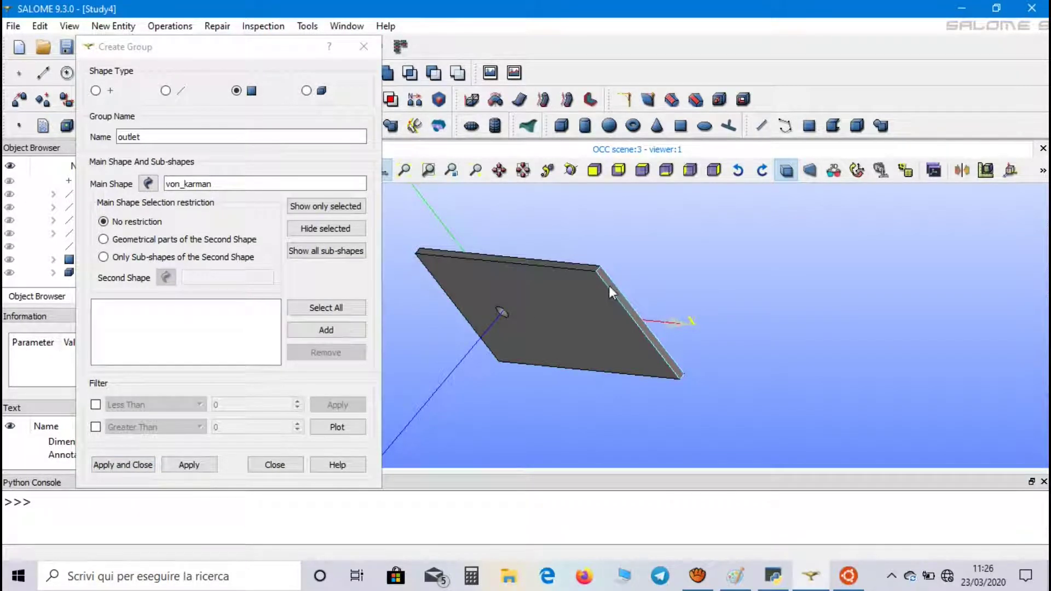
left_click(341, 336)
left_click_drag(438, 329, 606, 327)
left_click(195, 465)
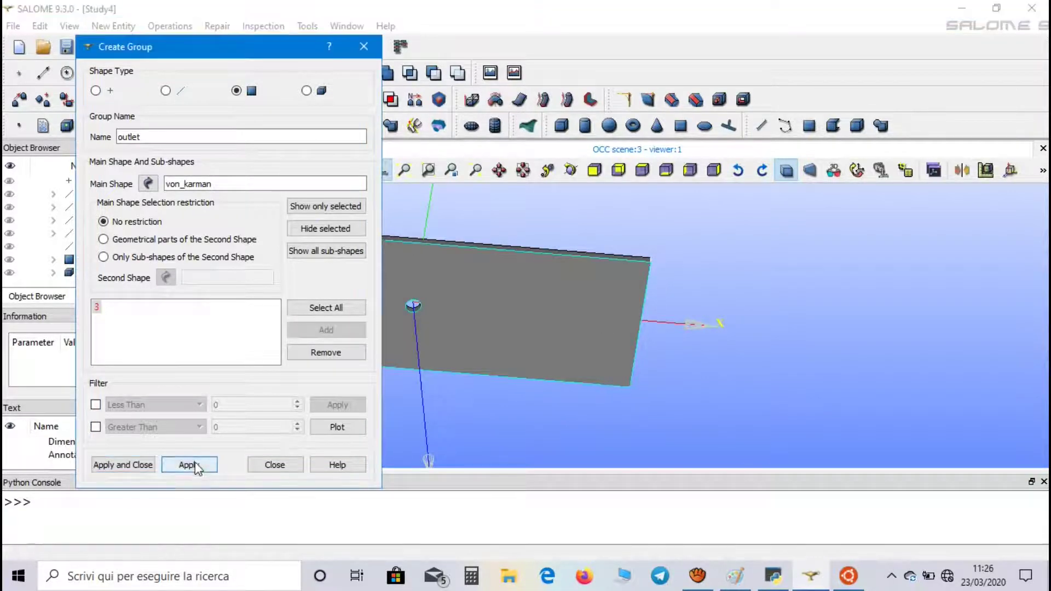
Step: Create a face group named front_back from the two large faces perpendicular to the Z axis
left_click_drag(471, 350, 613, 312)
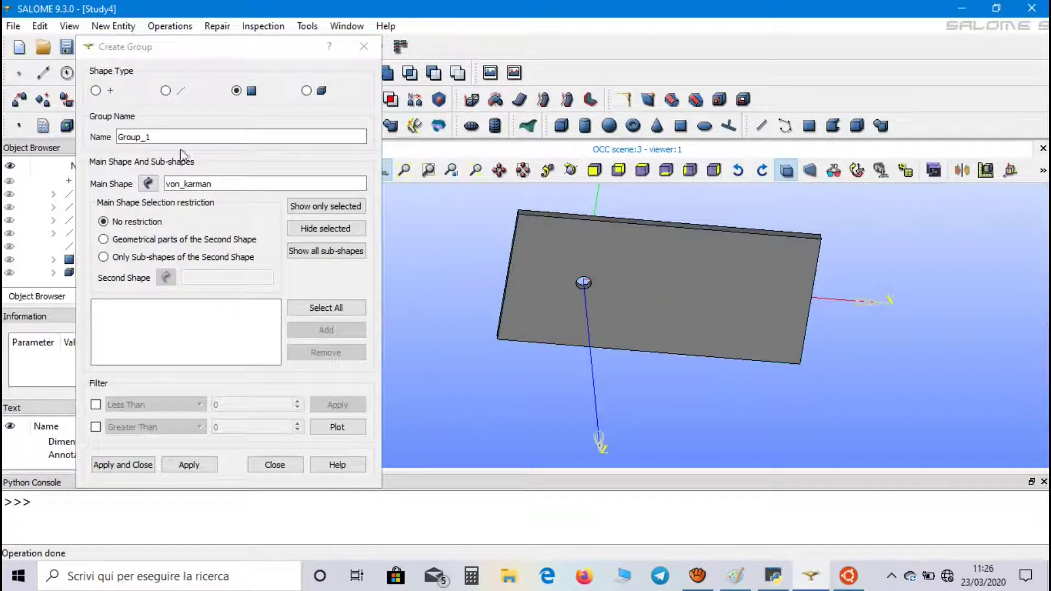
double_click(137, 136)
type("fiont_back")
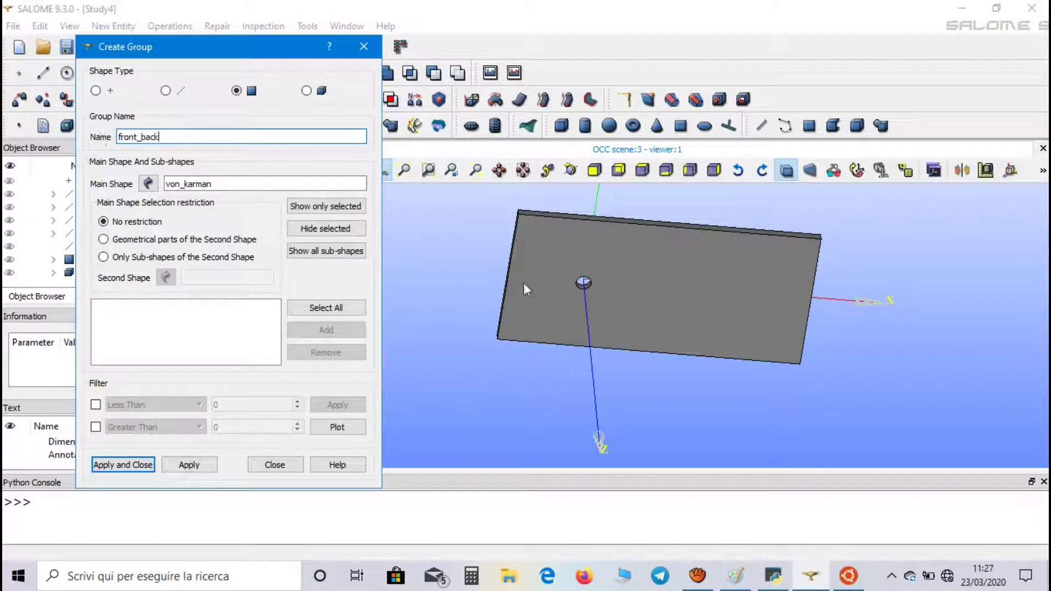
left_click(714, 274)
left_click_drag(436, 270, 684, 304)
left_click(673, 297)
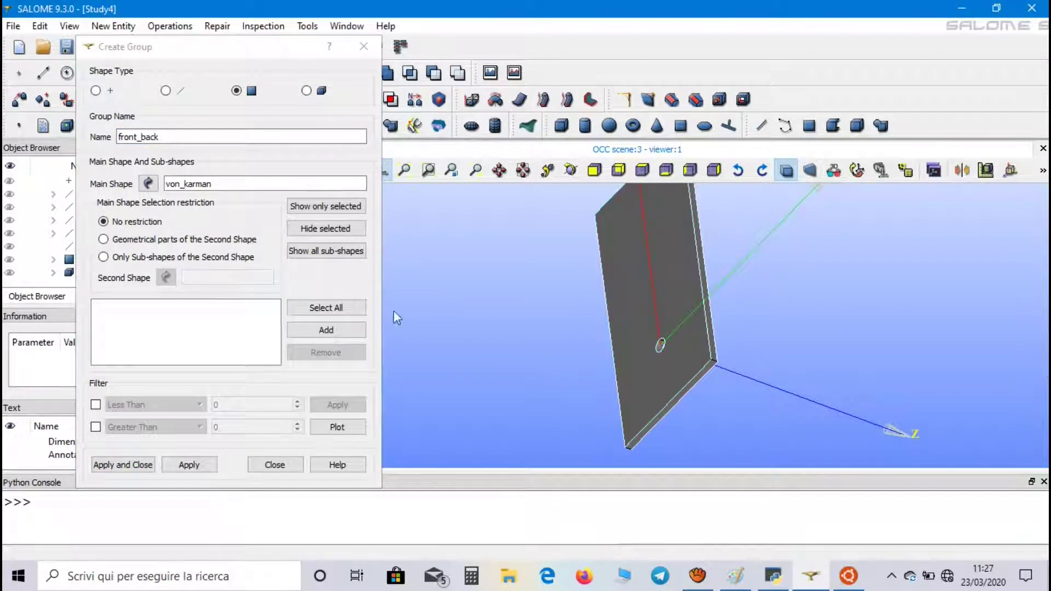
left_click(343, 335)
left_click(207, 465)
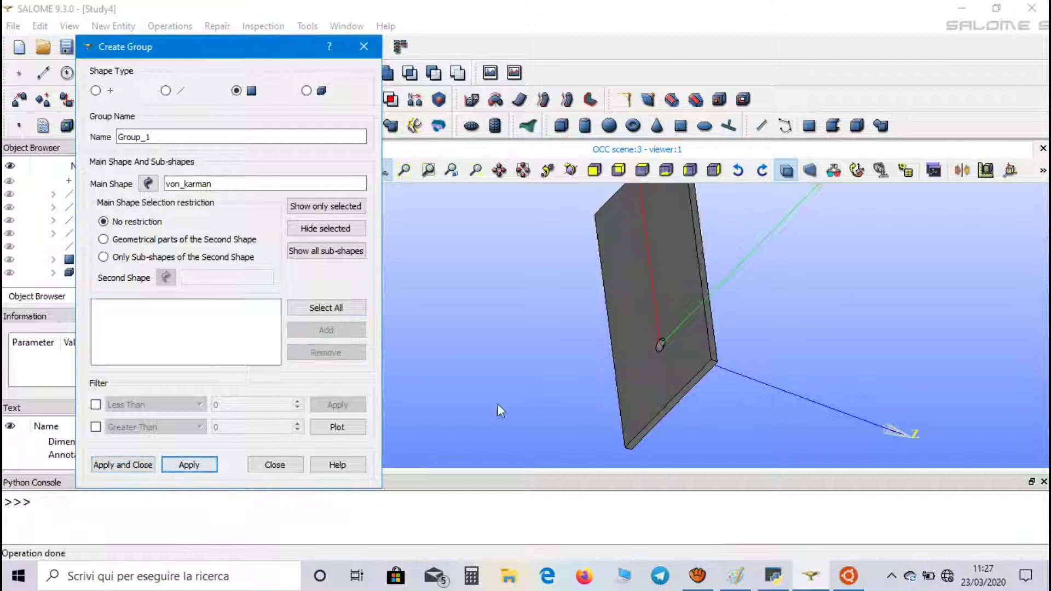
Step: Create a face group named up_down from the long narrow top and bottom faces of the domain
left_click_drag(725, 411, 445, 356)
left_click(83, 147)
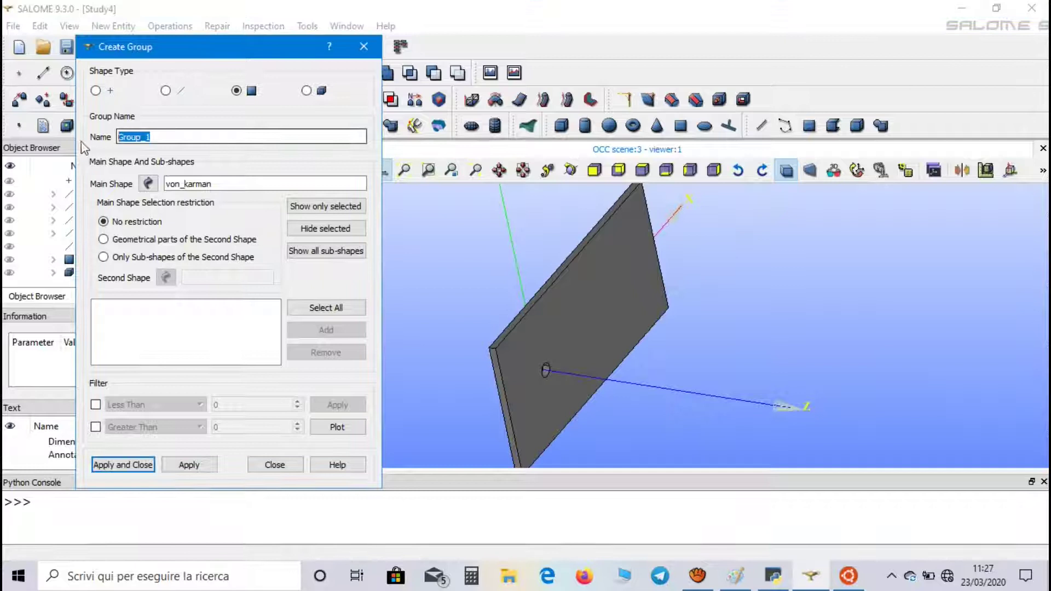
type("up_down")
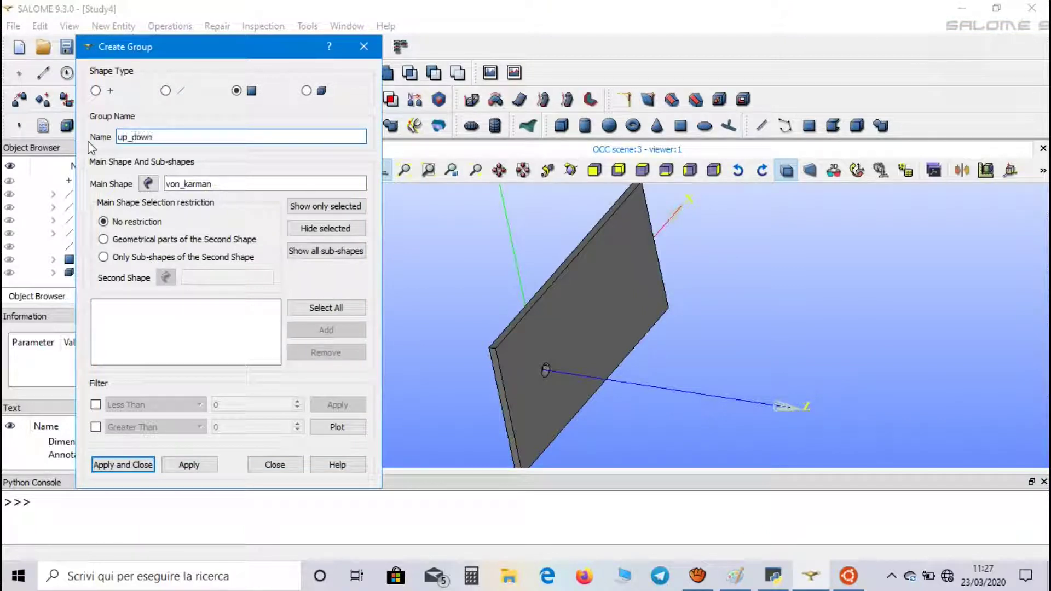
left_click(574, 254)
left_click_drag(563, 307, 538, 204)
left_click(331, 330)
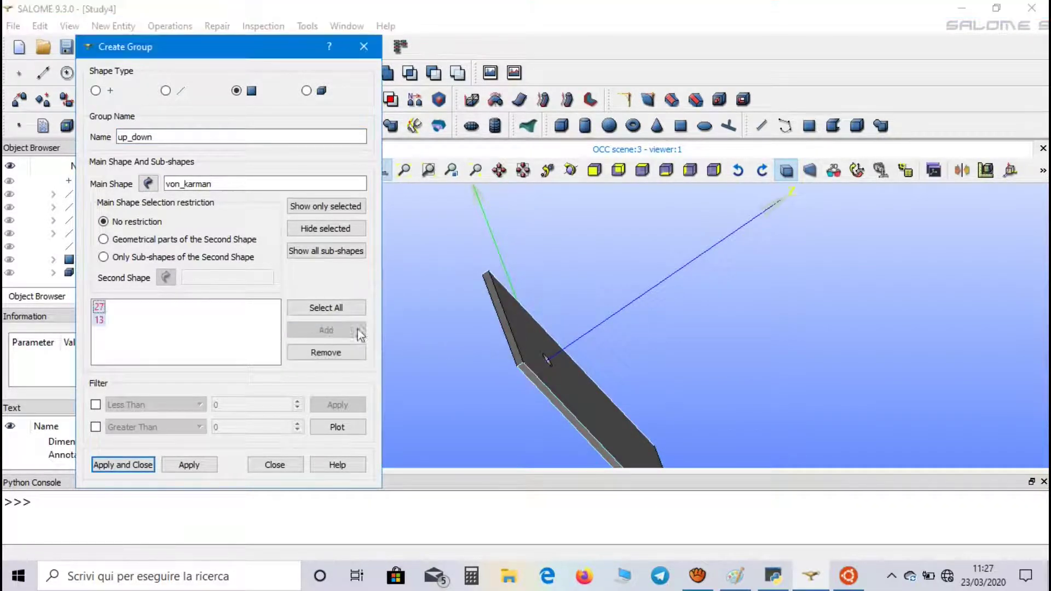
left_click(189, 465)
Step: Create a face group named cylinder from the curved inner face of the circular hole
left_click_drag(481, 309, 454, 258)
left_click(147, 136)
left_click_drag(147, 136, 104, 140)
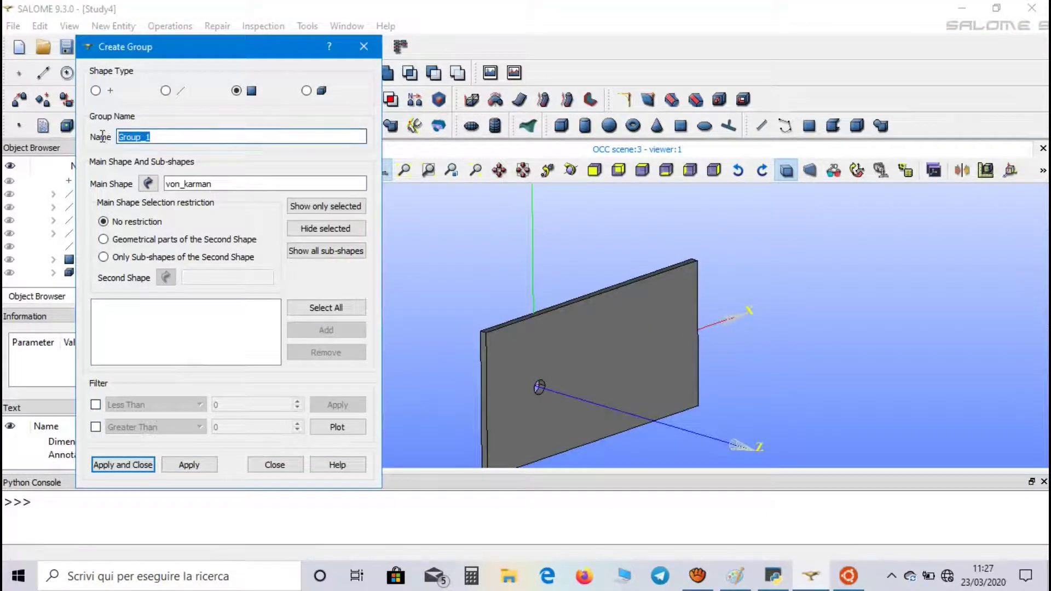
type("cylinder")
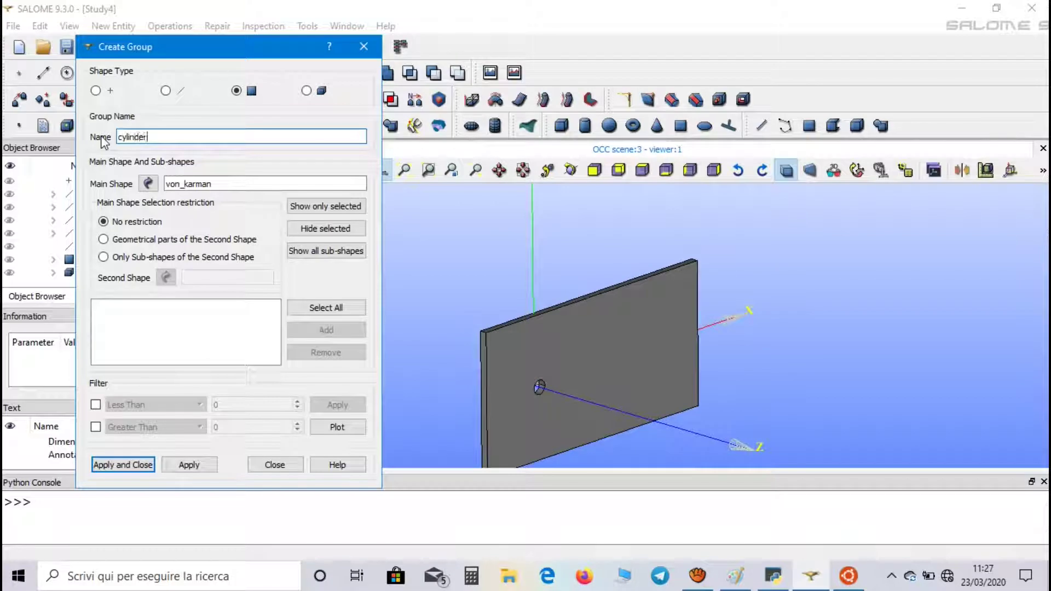
scroll(550, 392, "up", 6)
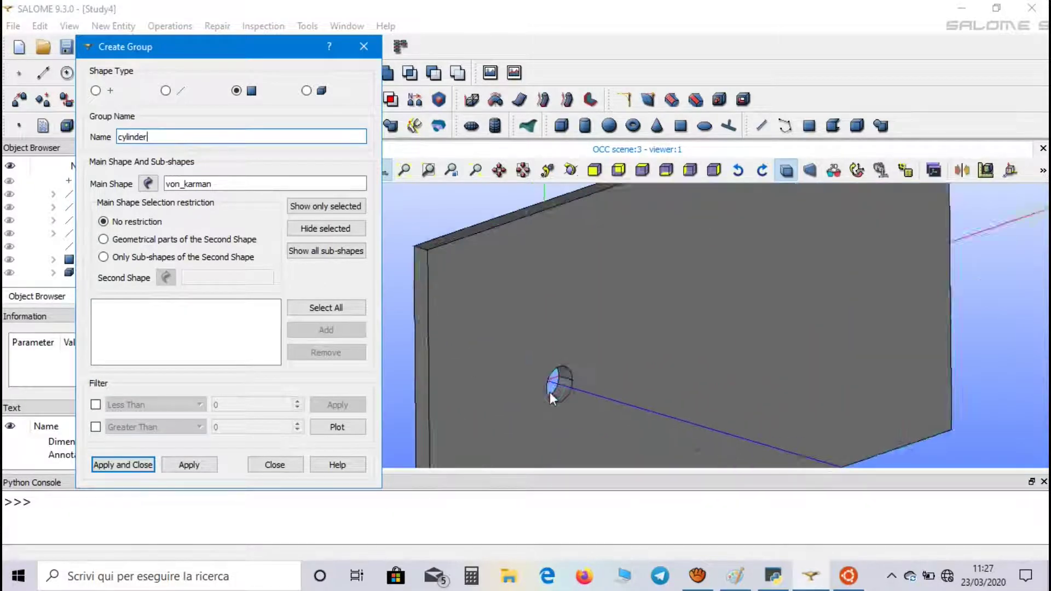
left_click(570, 373)
left_click(189, 464)
left_click(634, 307)
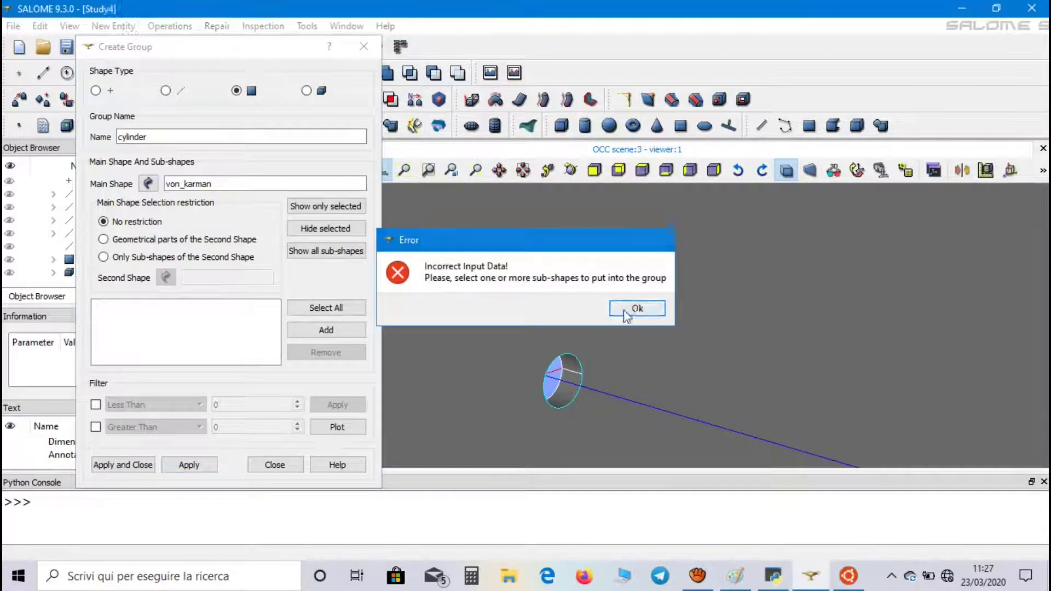
left_click(324, 331)
left_click(189, 464)
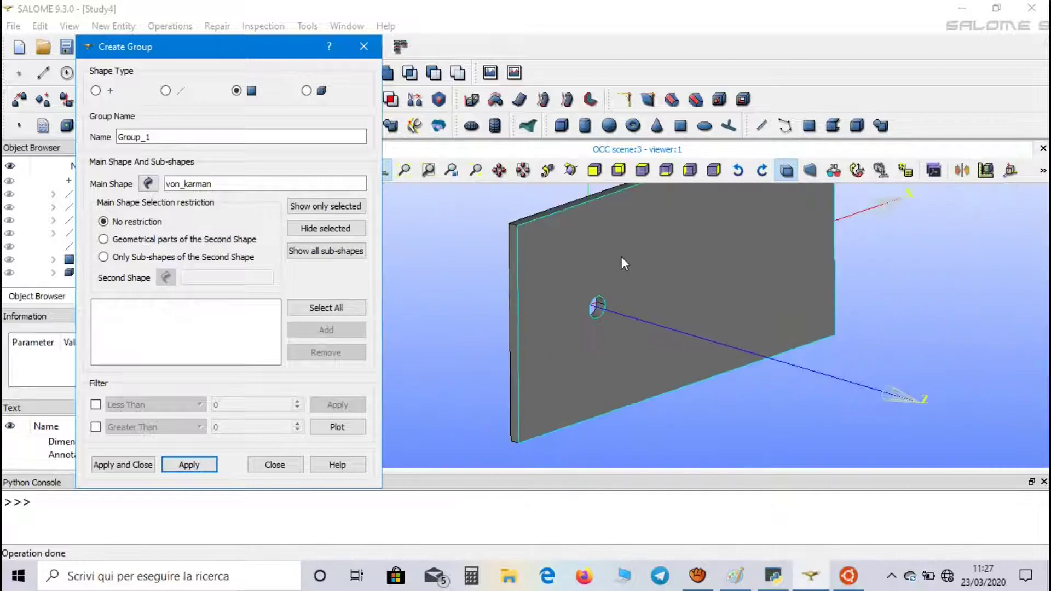
left_click(652, 242)
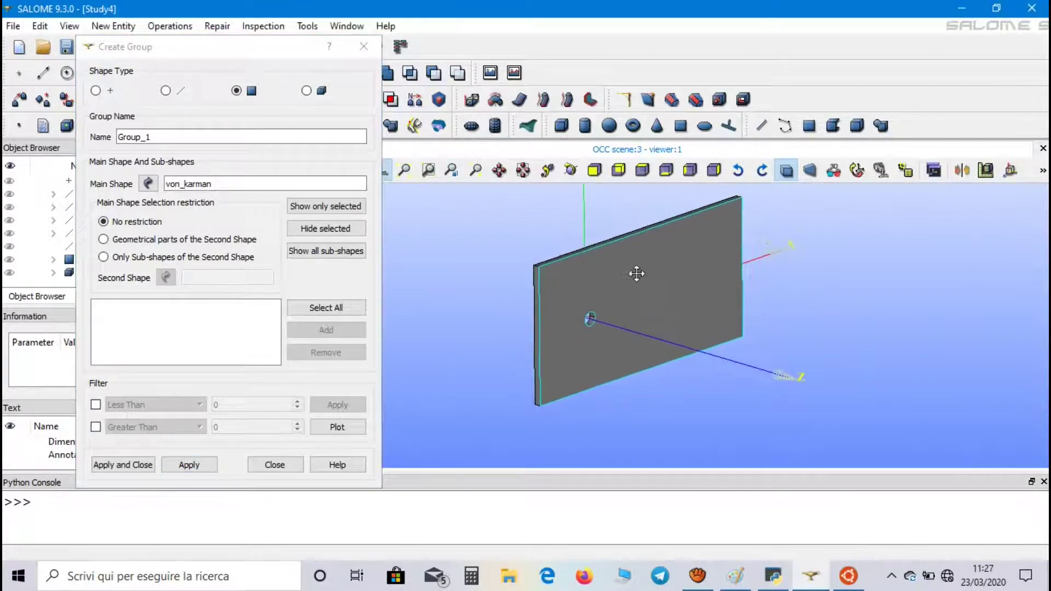
Step: Create a face group named source_face from one of the two large faces perpendicular to the Z axis
left_click(144, 137)
double_click(144, 137)
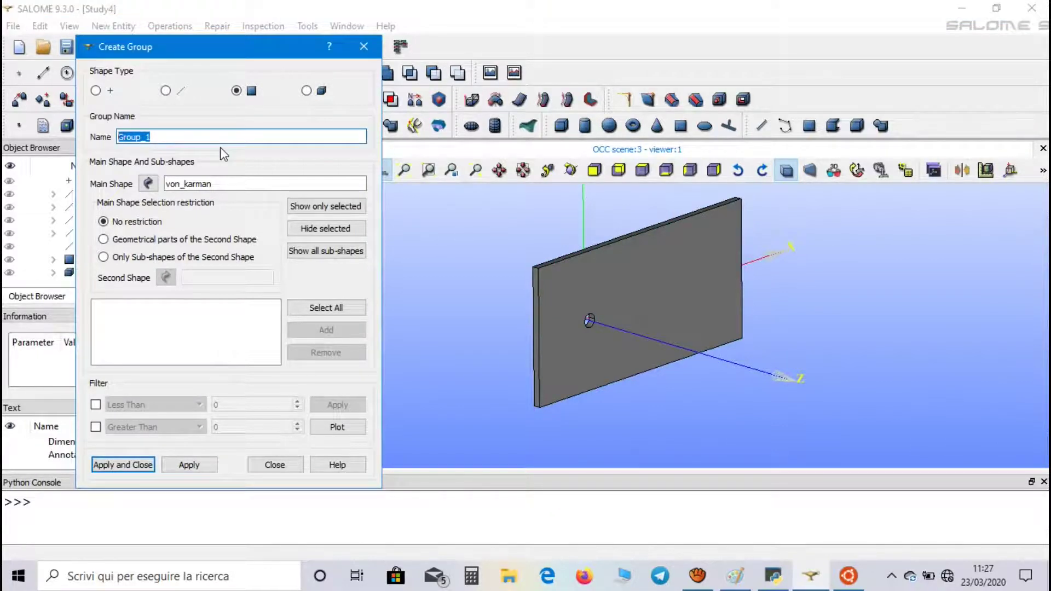
type("source_face")
left_click_drag(436, 294, 277, 287)
left_click(357, 331)
left_click(181, 464)
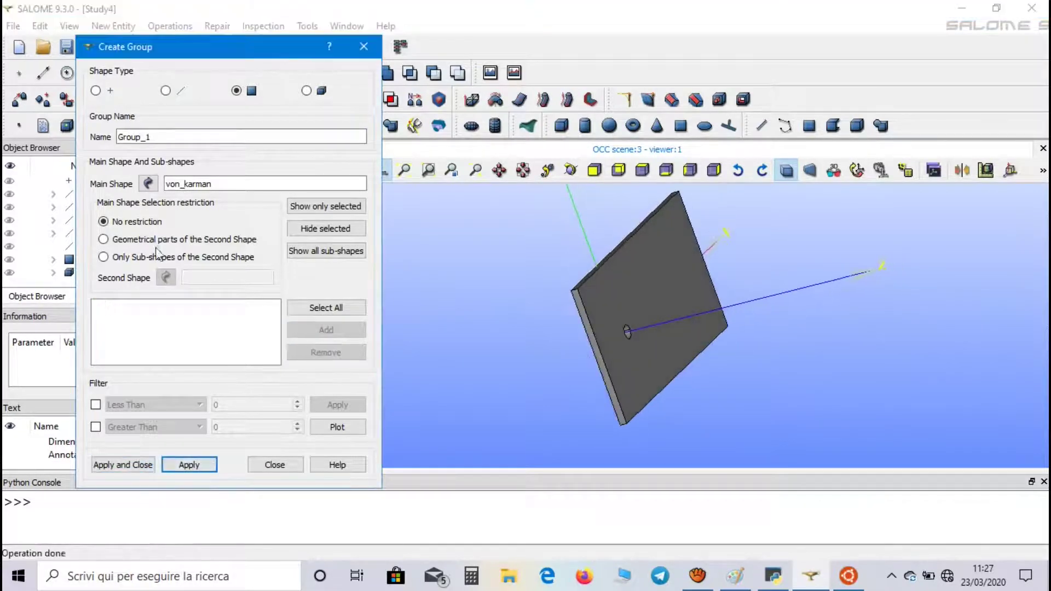
Step: Create a face group named destination_face from the large face on the +Z side of von_karman
left_click_drag(157, 142, 112, 142)
type("dest")
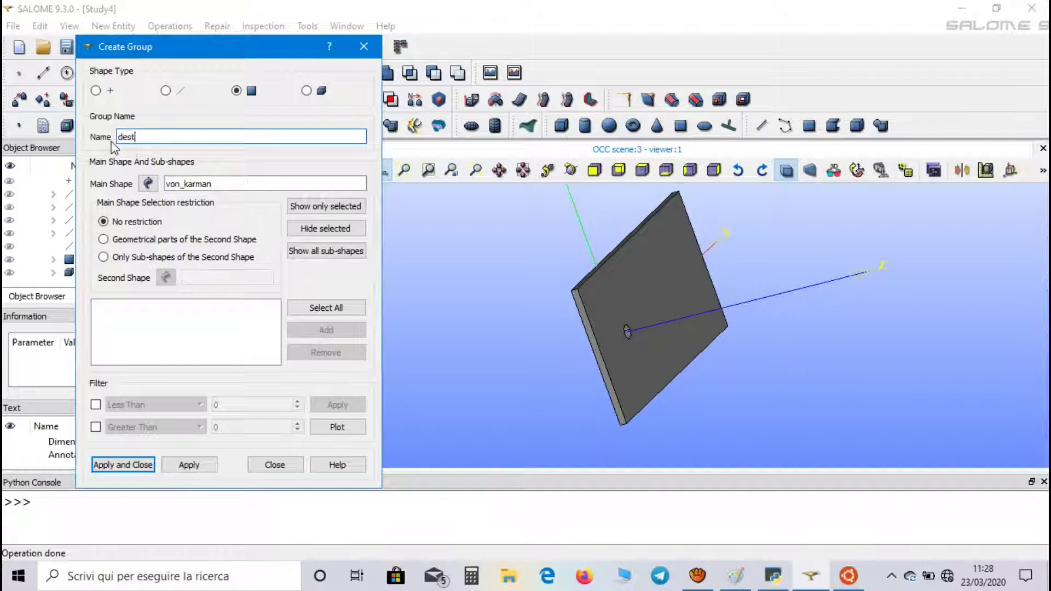
type("ination_fa")
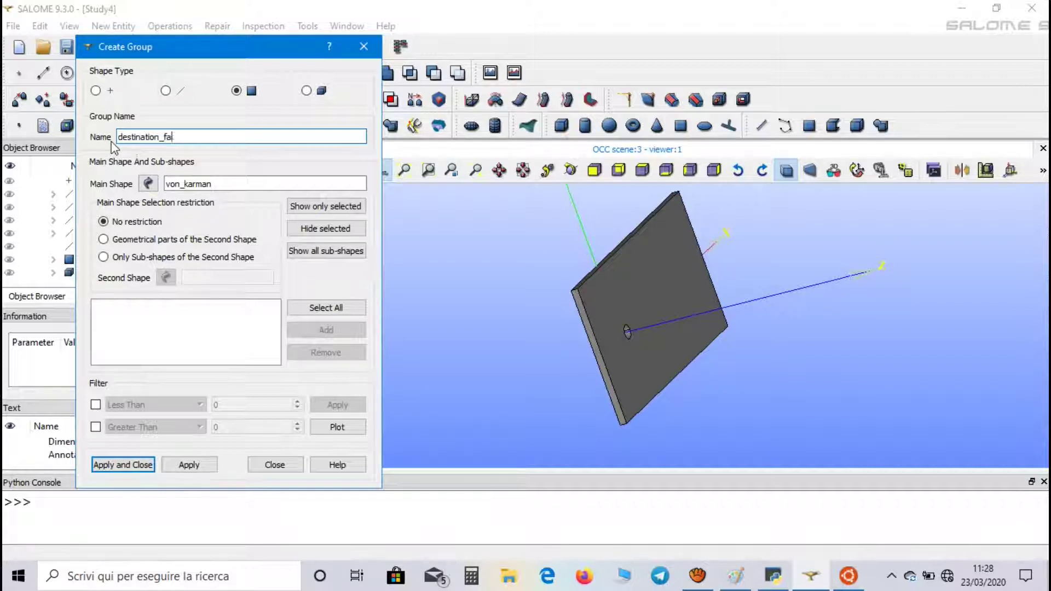
left_click(665, 265)
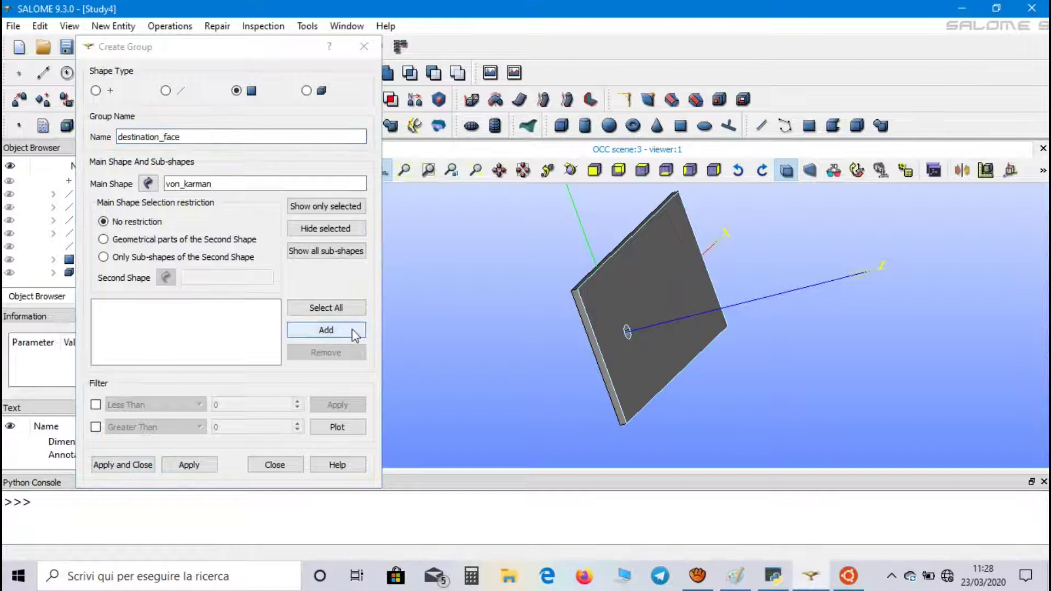
left_click(326, 329)
left_click(204, 466)
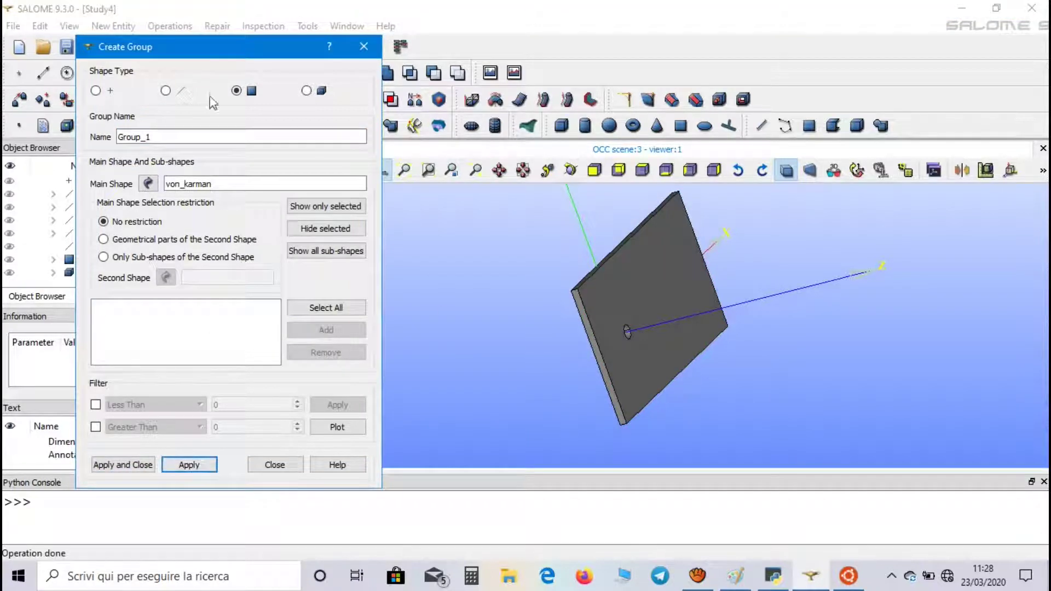
Step: Create an edge group named 1_elem_edges from the four short corner edges along Z and the short seam edge of the hole
left_click(164, 92)
left_click_drag(149, 138, 109, 138)
type("1_elem_edges")
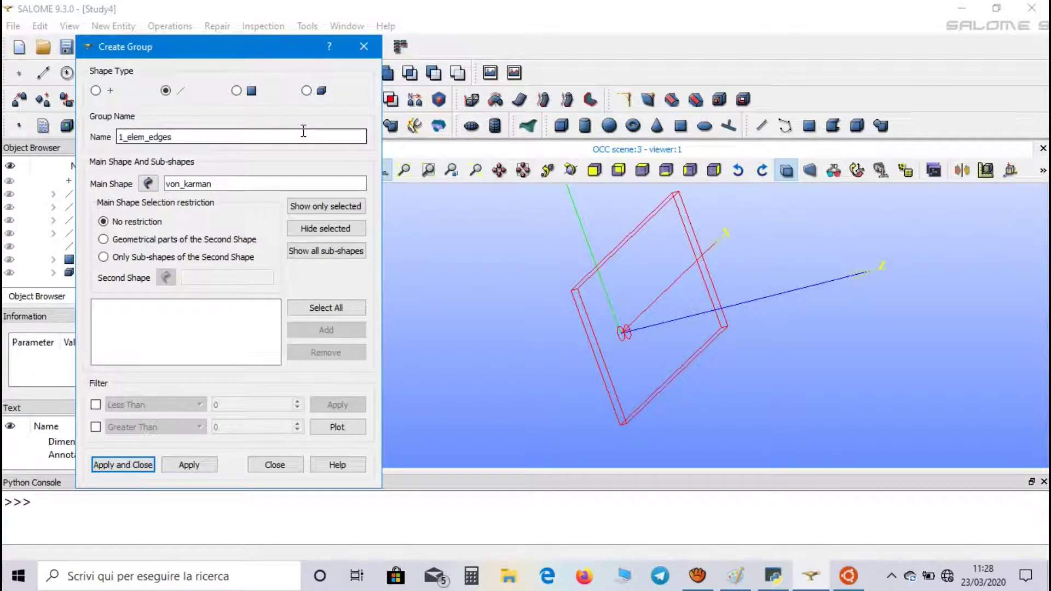
scroll(491, 260, "up", 3)
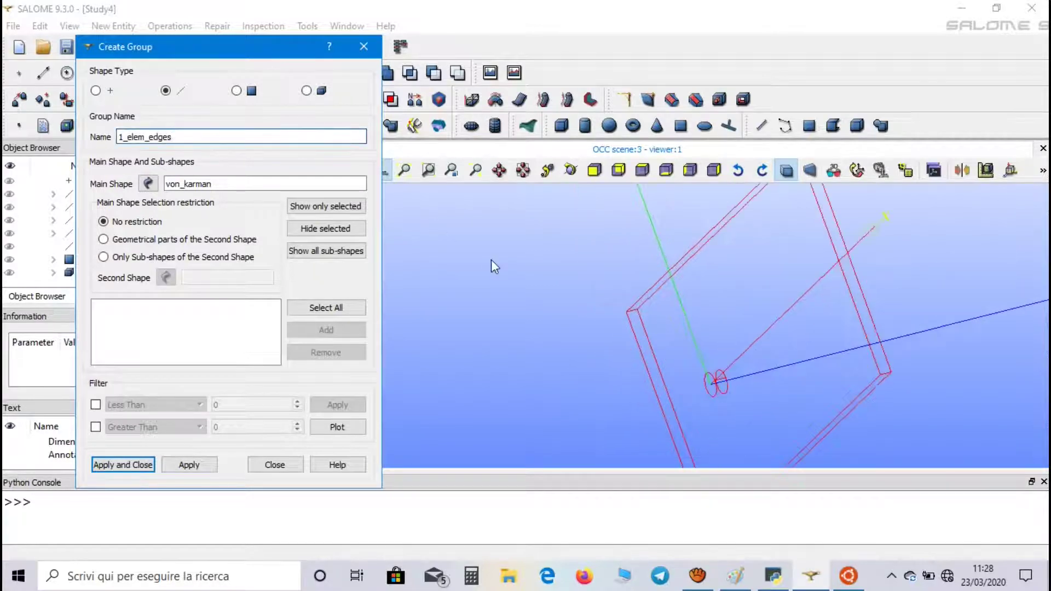
left_click(633, 311)
left_click_drag(598, 359, 483, 252)
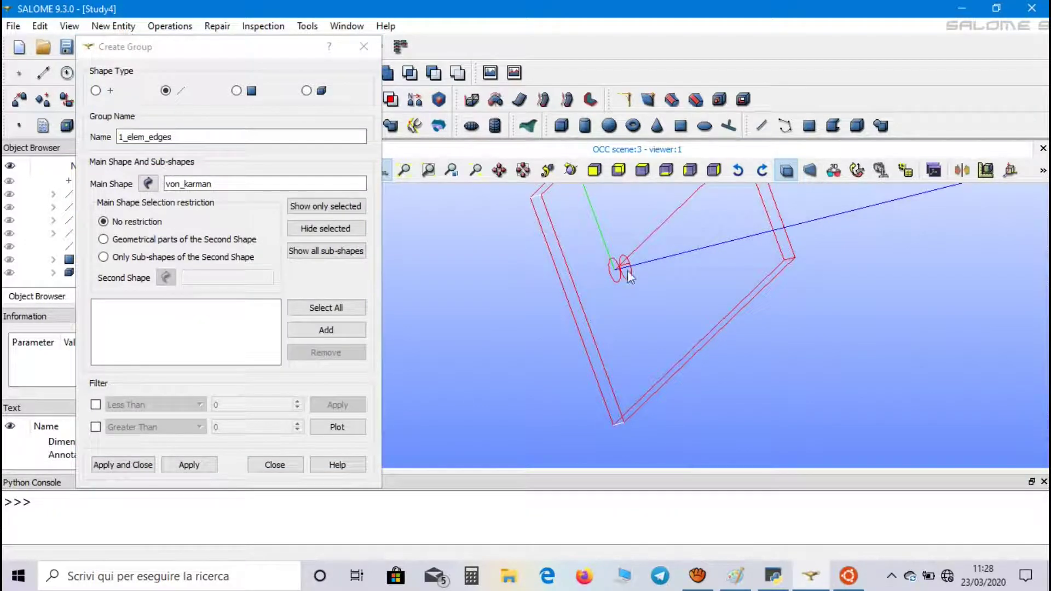
scroll(627, 266, "up", 4)
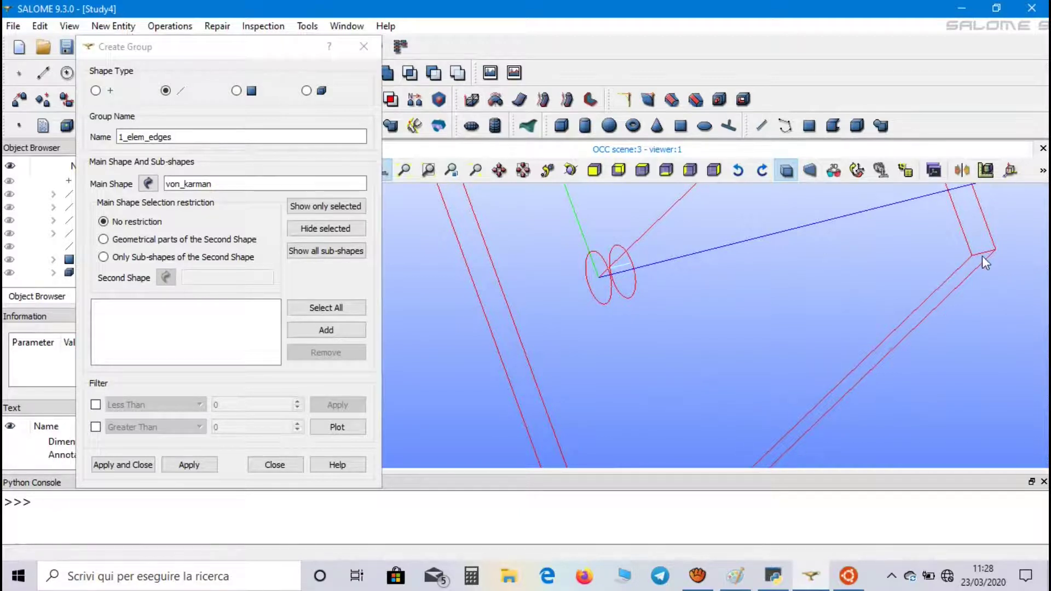
scroll(965, 262, "down", 3)
left_click_drag(882, 251, 634, 282)
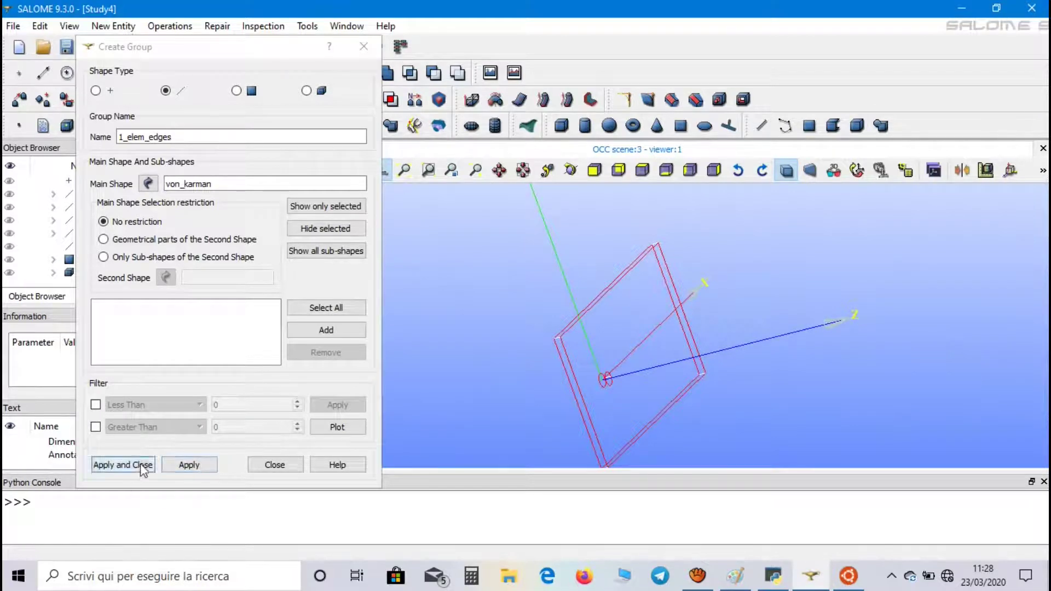
left_click(328, 332)
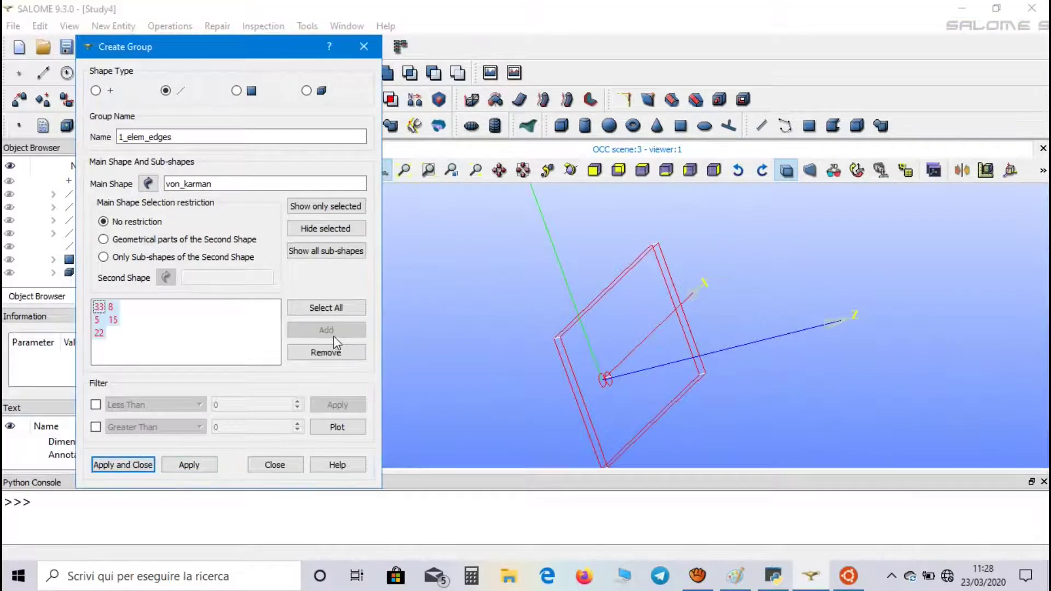
left_click(121, 465)
Step: In the Mesh module, create a mesh named von_karman_mesh on the von_karman geometry with the Extrusion 3D algorithm
scroll(603, 367, "down", 1)
left_click(280, 49)
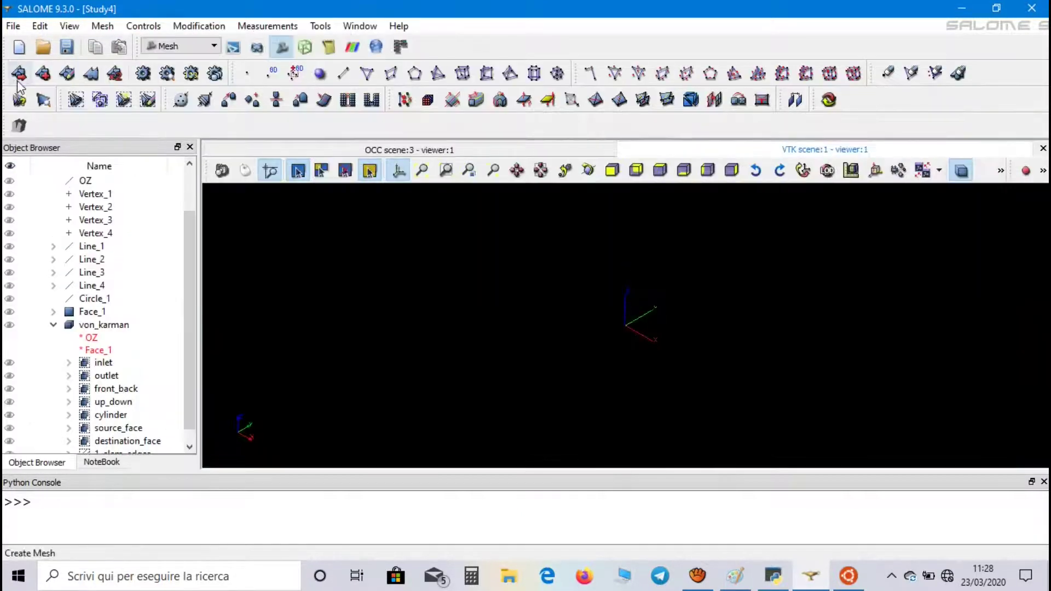
left_click(18, 73)
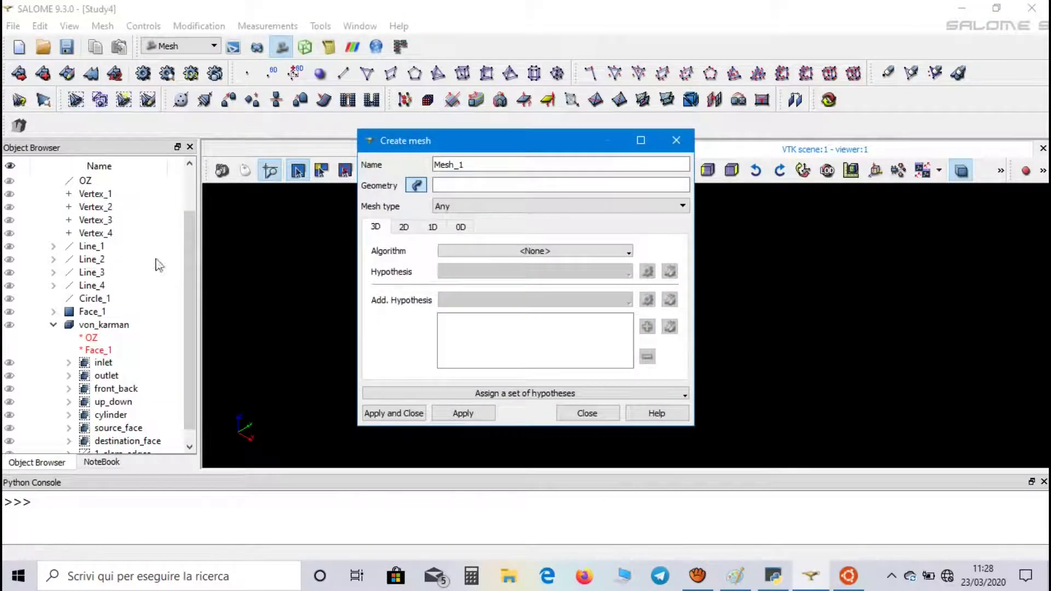
left_click(118, 327)
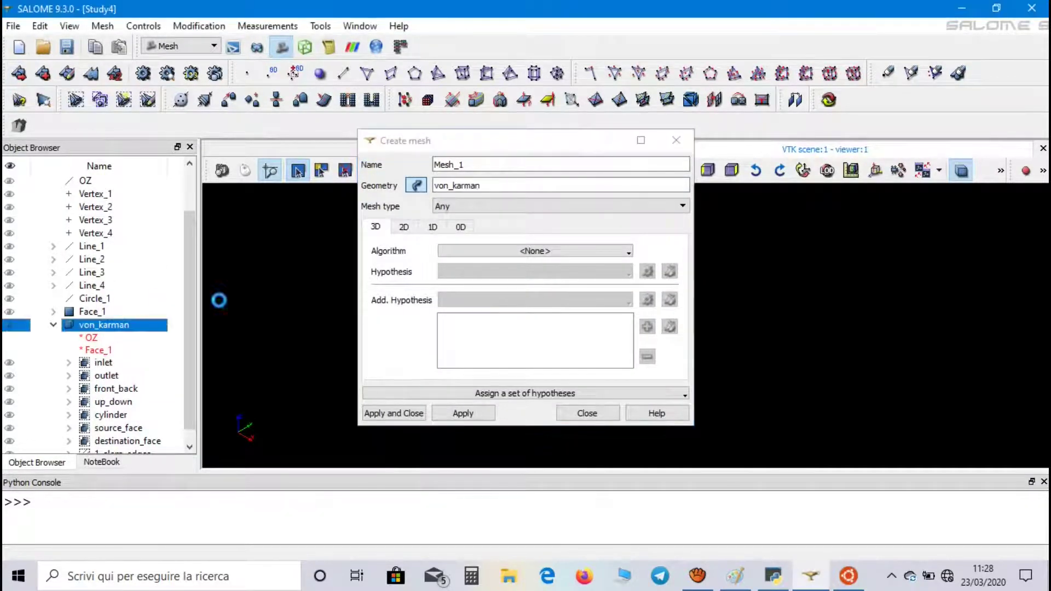
left_click_drag(526, 164, 414, 164)
type("von_kar")
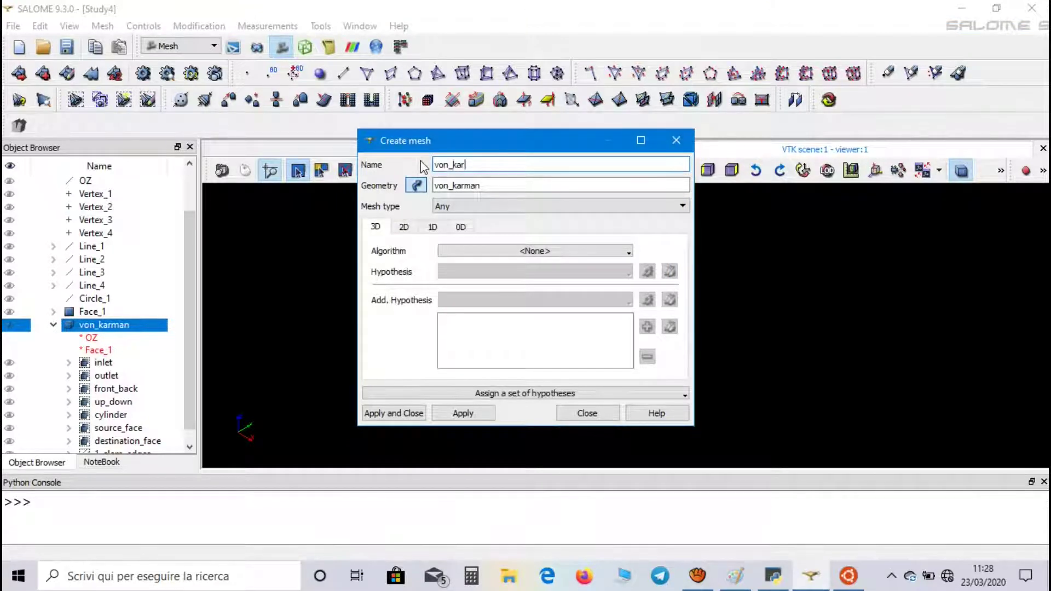
type("man_mesh")
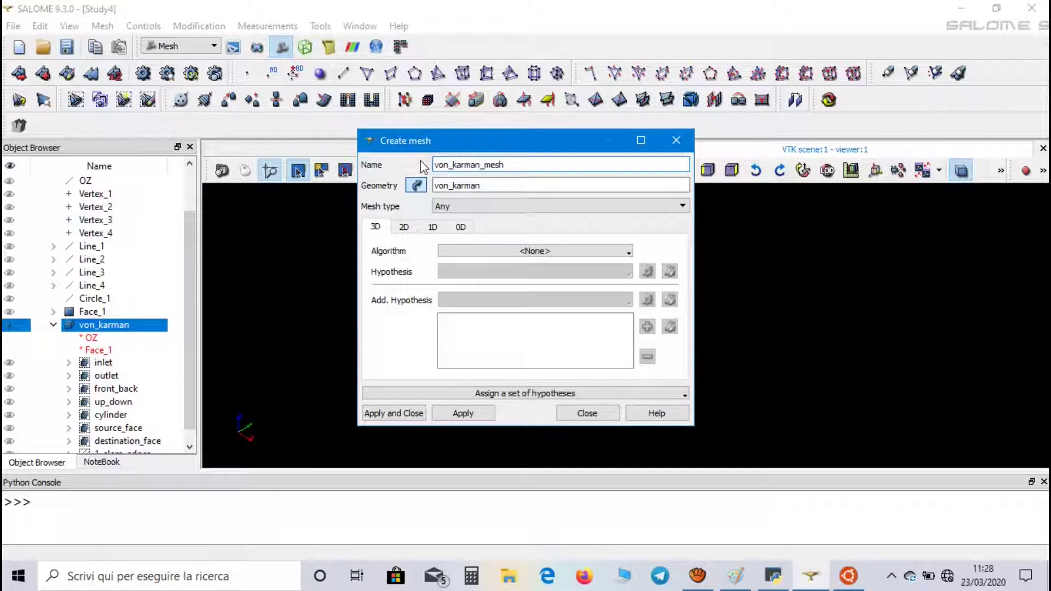
left_click(482, 255)
left_click(503, 460)
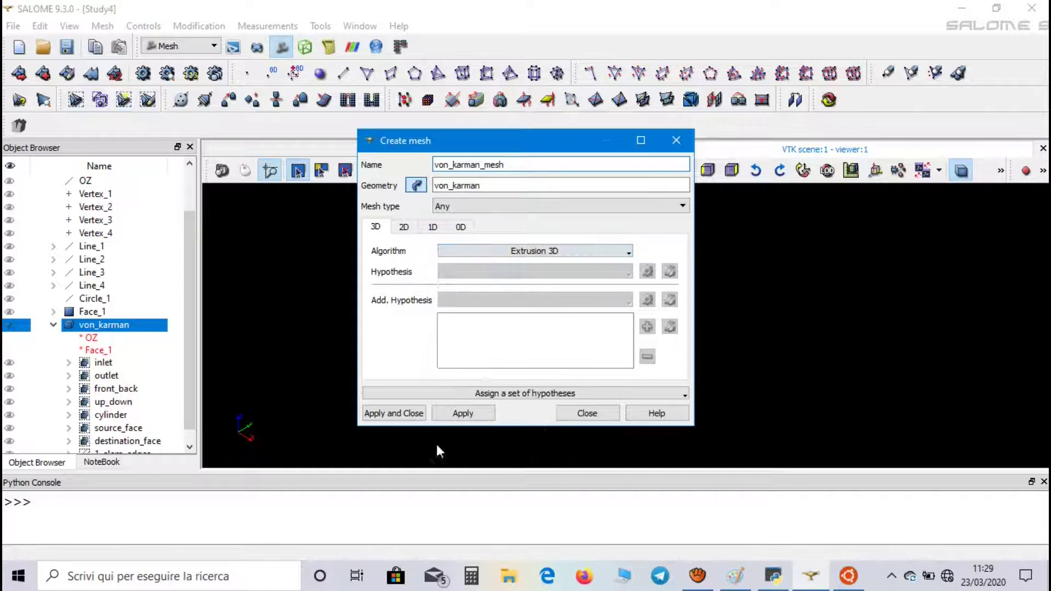
left_click(419, 408)
Step: Create a sub-mesh of von_karman_mesh named destination on destination_face with the Projection 2D algorithm
right_click(163, 442)
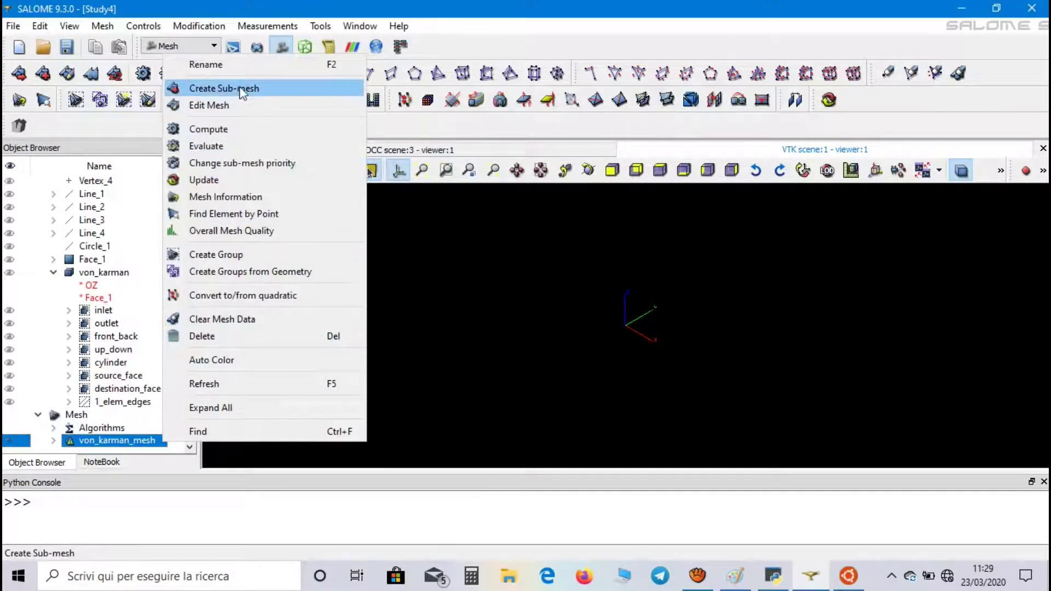
left_click(205, 88)
left_click_drag(577, 140, 602, 112)
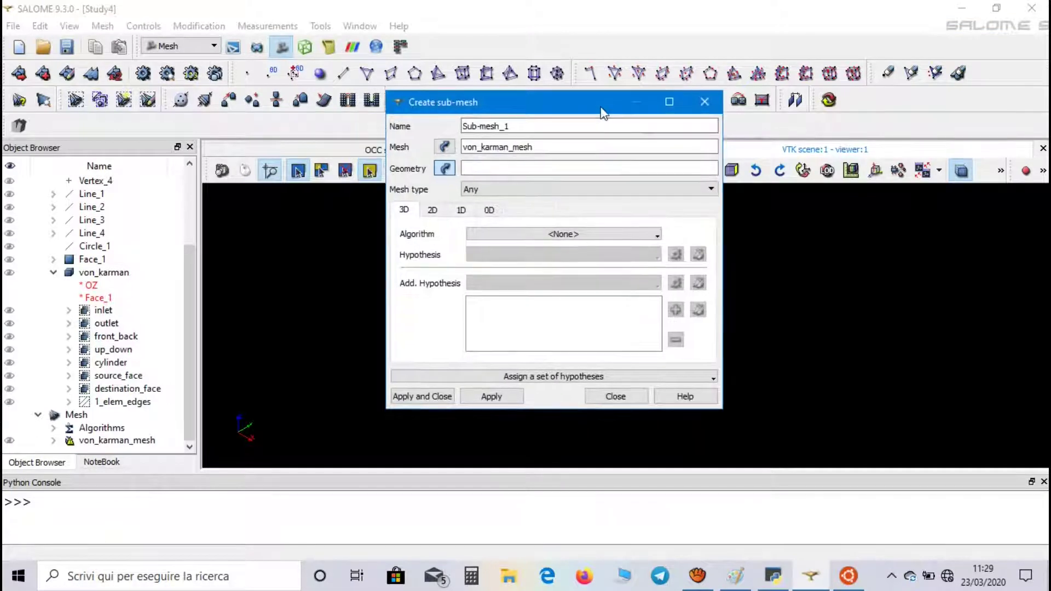
left_click(133, 390)
double_click(500, 126)
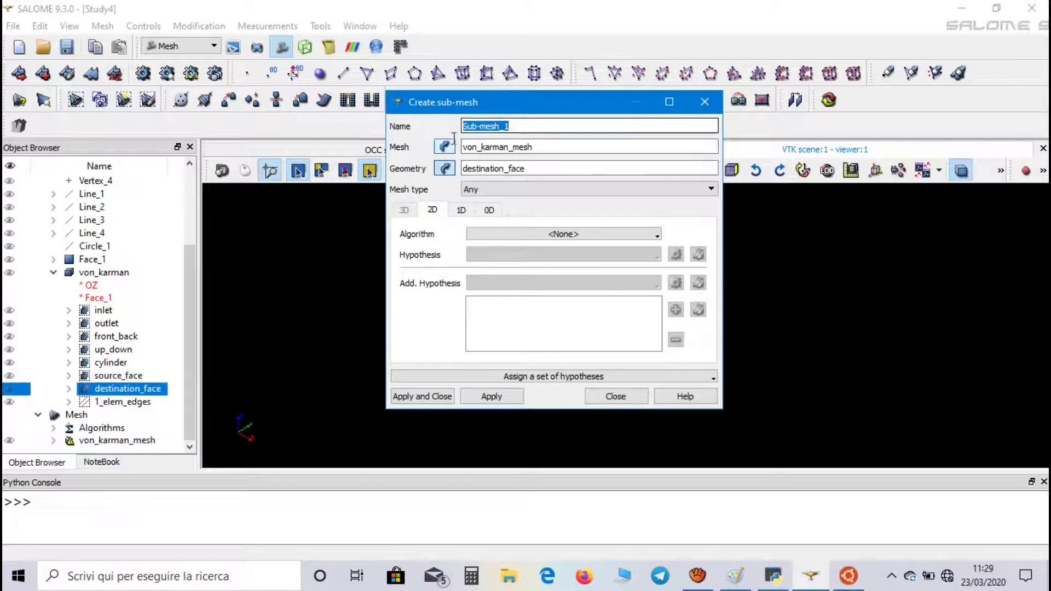
type("destination")
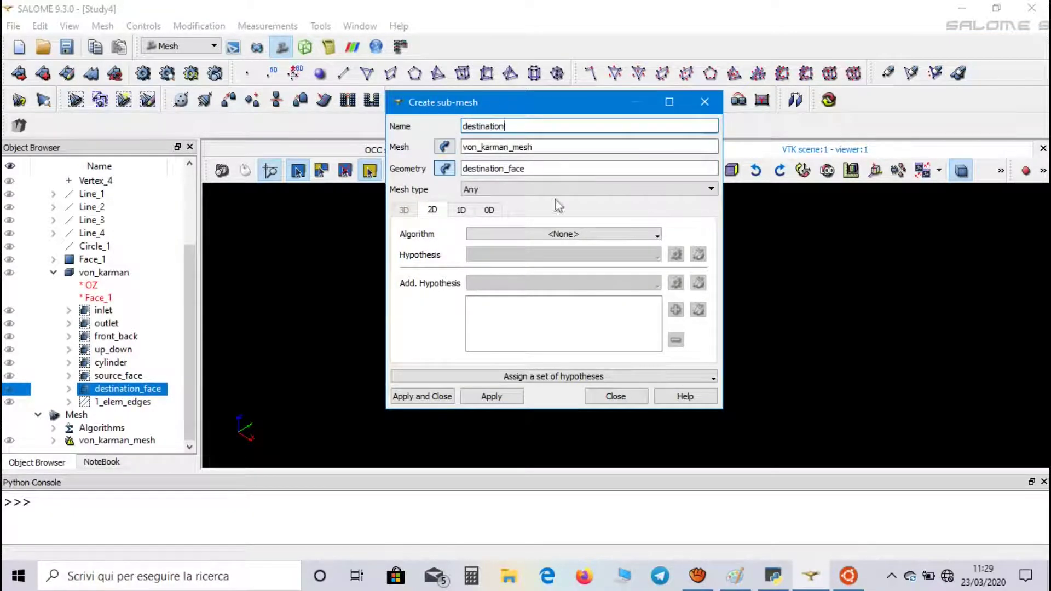
left_click(568, 233)
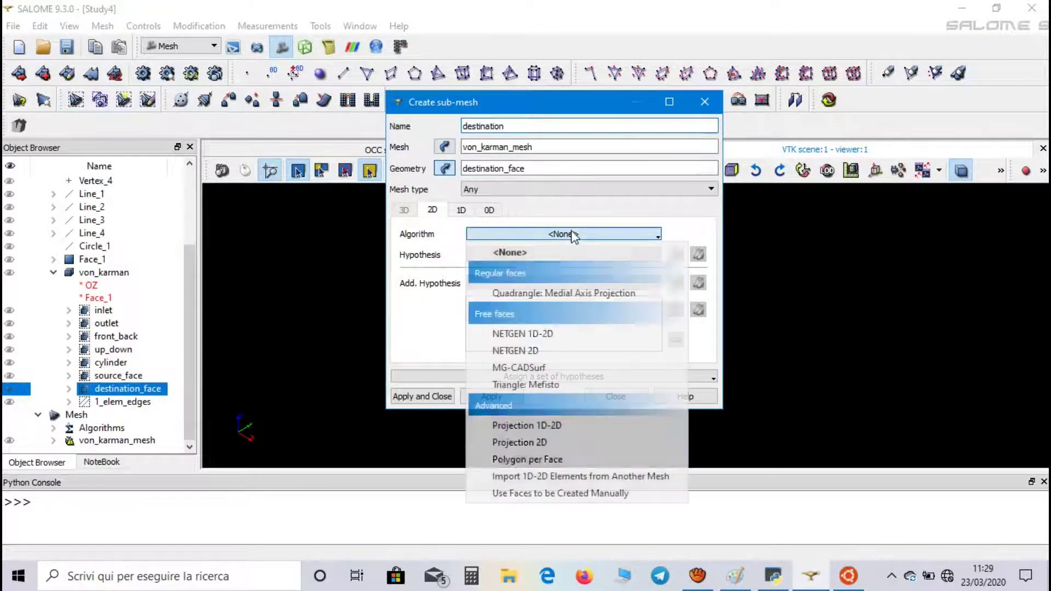
left_click(557, 436)
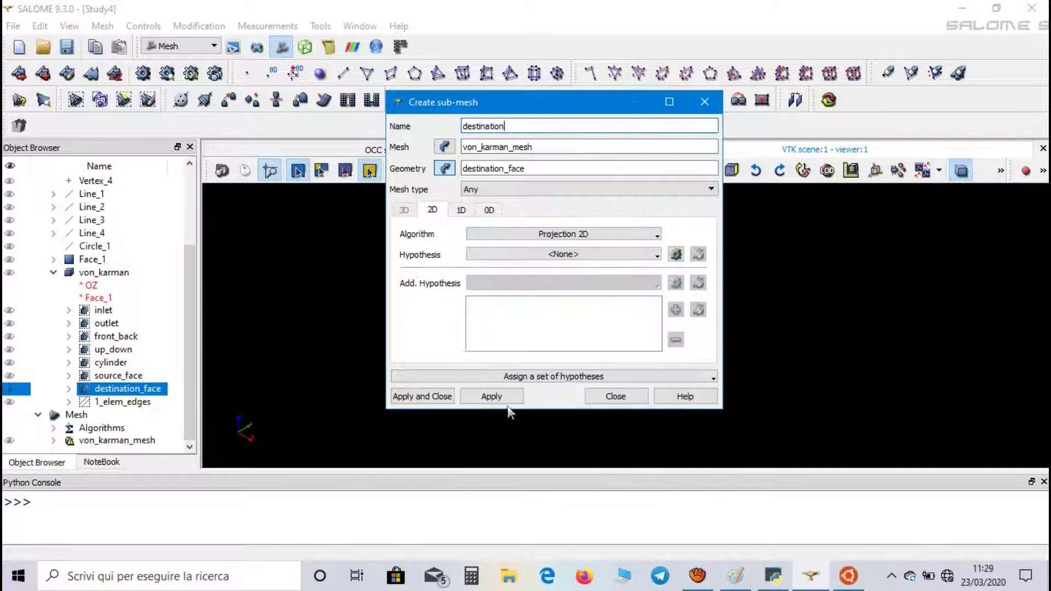
left_click(504, 390)
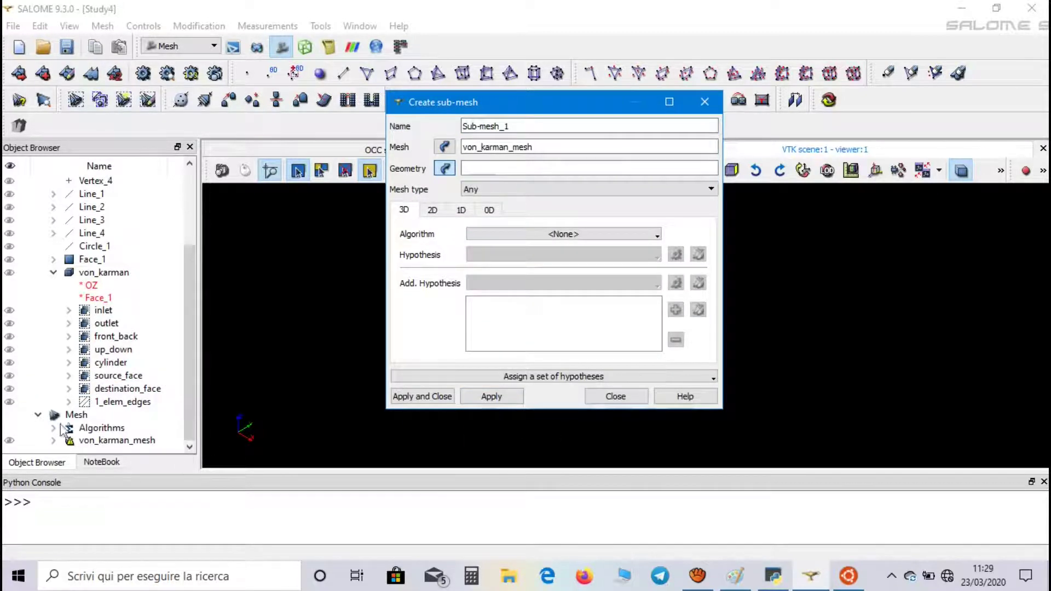
Step: Define a sub-mesh named source on source_face with the NETGEN 1D-2D algorithm
left_click(131, 376)
left_click(409, 133)
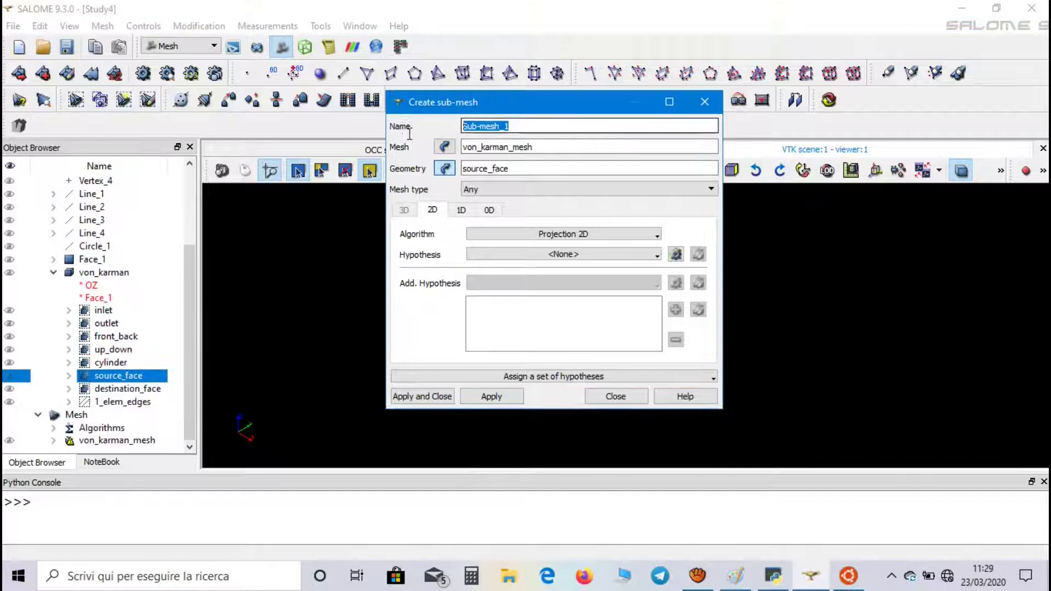
type("source")
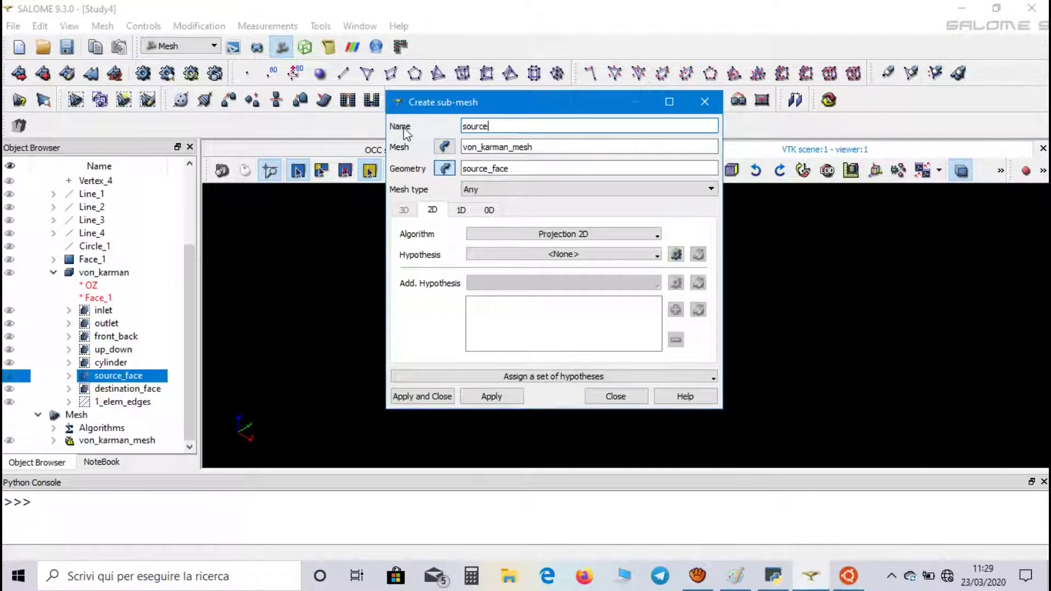
left_click(580, 233)
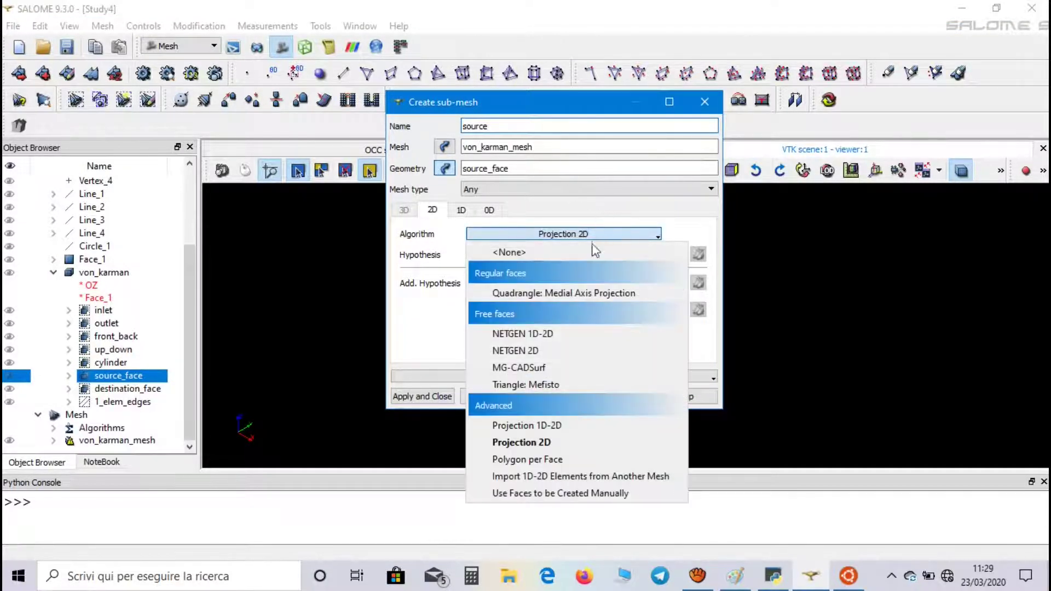
left_click(543, 333)
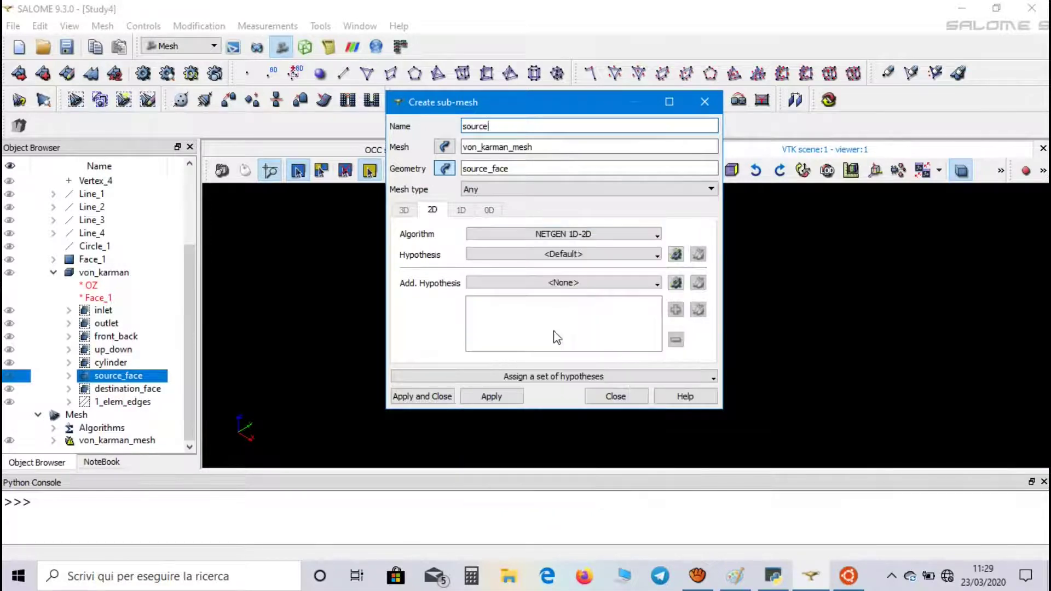
Step: Add a NETGEN 2D Parameters hypothesis with maximum size 0.05 and minimum size 0, and create the source sub-mesh
left_click(676, 254)
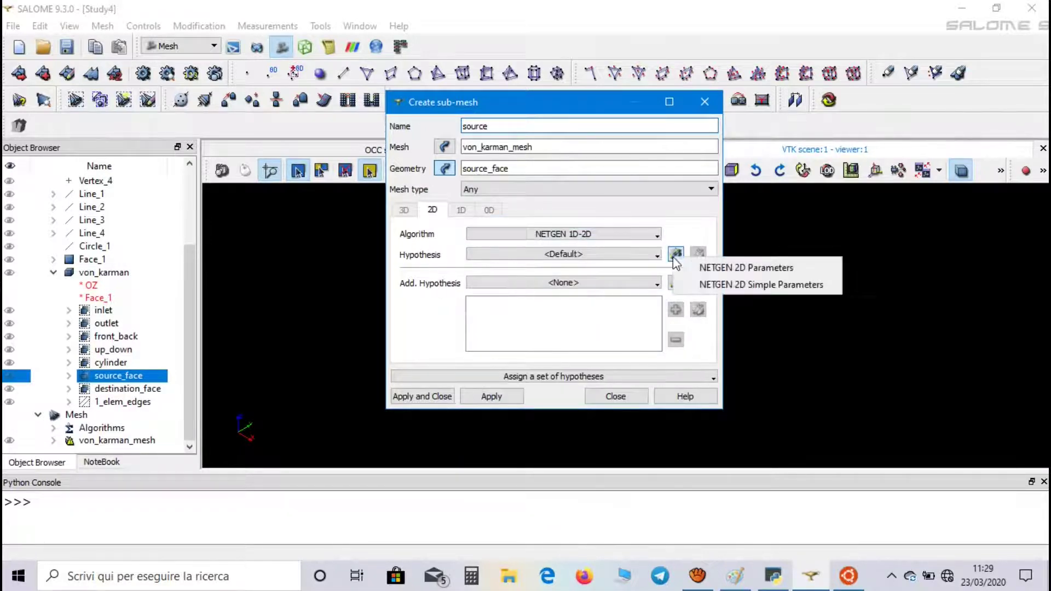
left_click(717, 269)
left_click_drag(566, 201, 485, 202)
type("0")
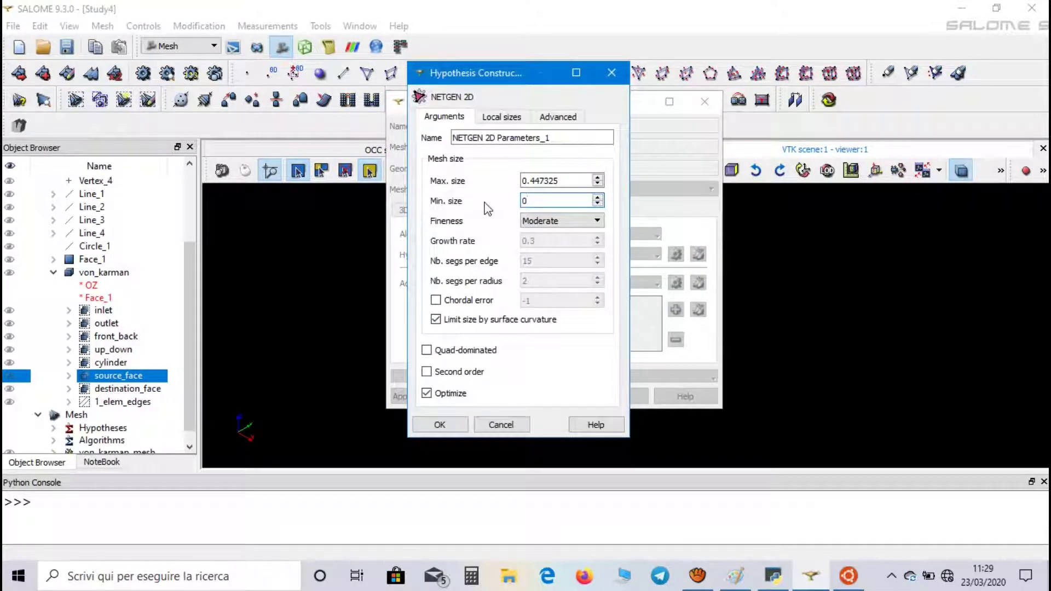
left_click_drag(578, 181, 495, 171)
type("0.")
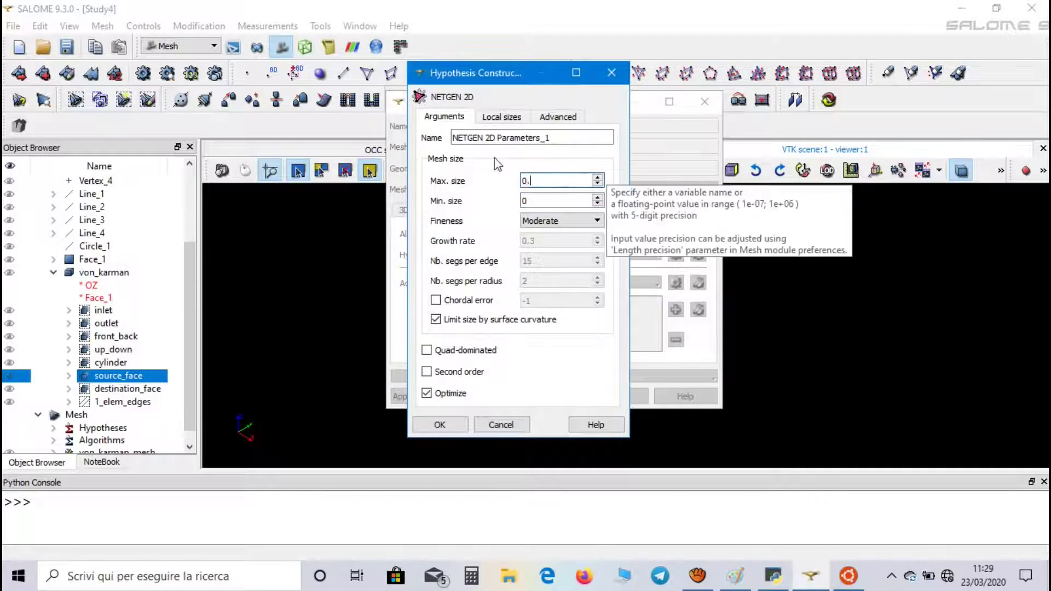
type("05")
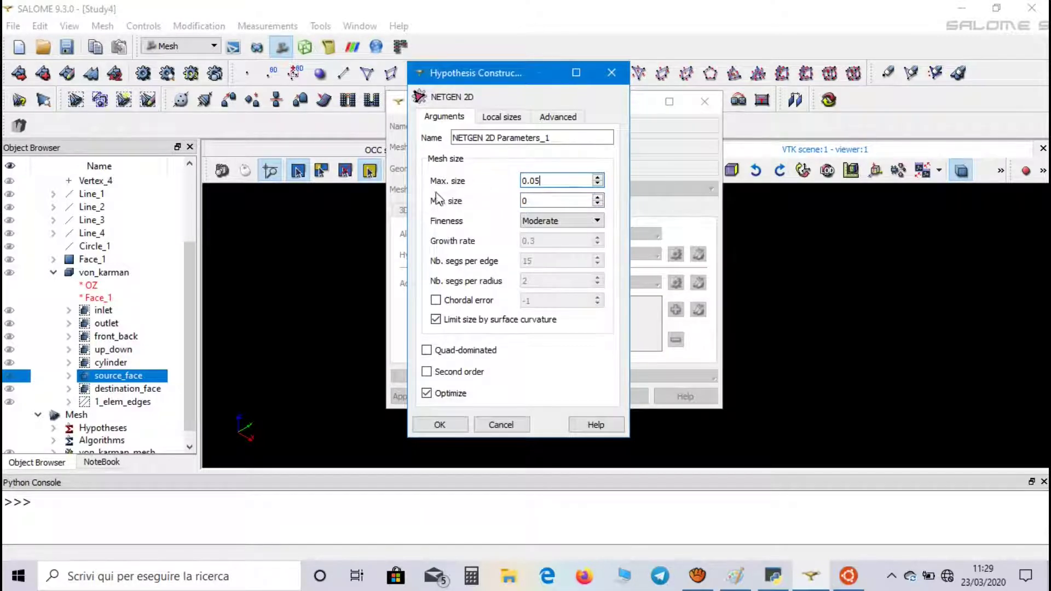
left_click(439, 423)
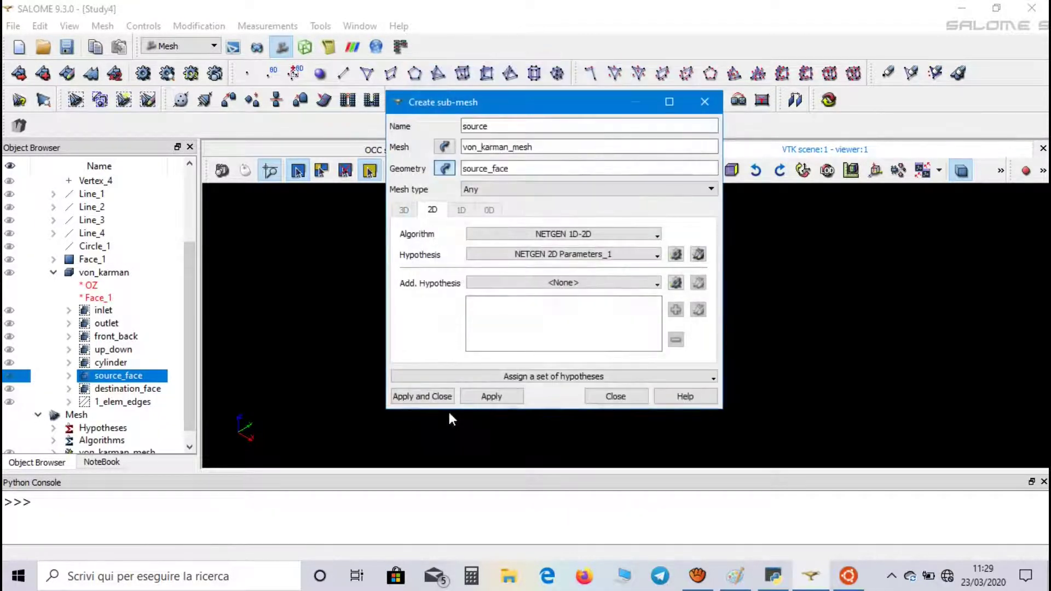
left_click(491, 396)
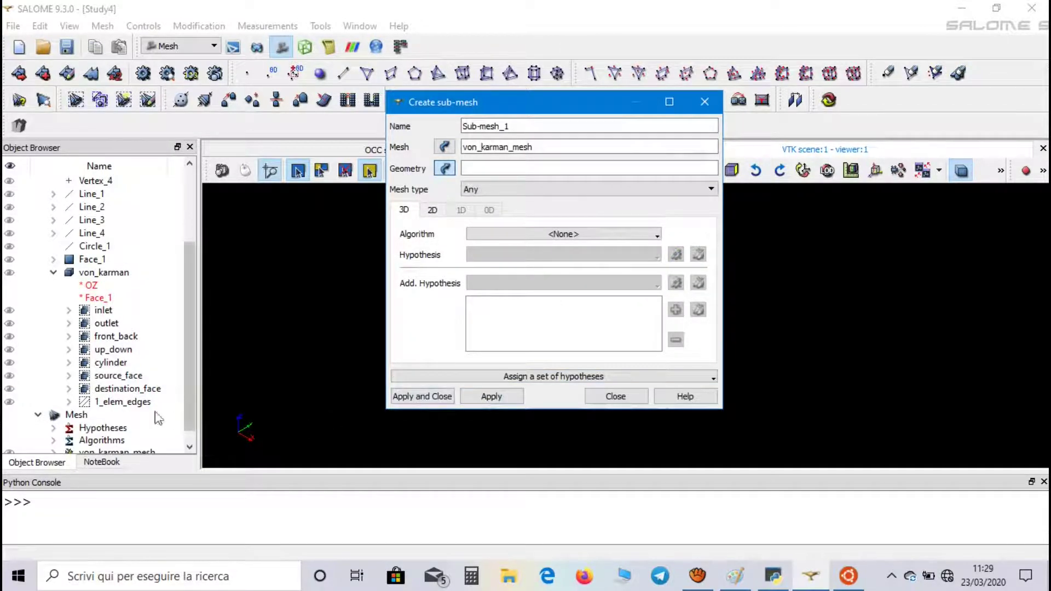
Step: Define a sub-mesh named 1_elem on the 1_elem_edges geometry with the Wire Discretisation algorithm
left_click(135, 411)
left_click(135, 405)
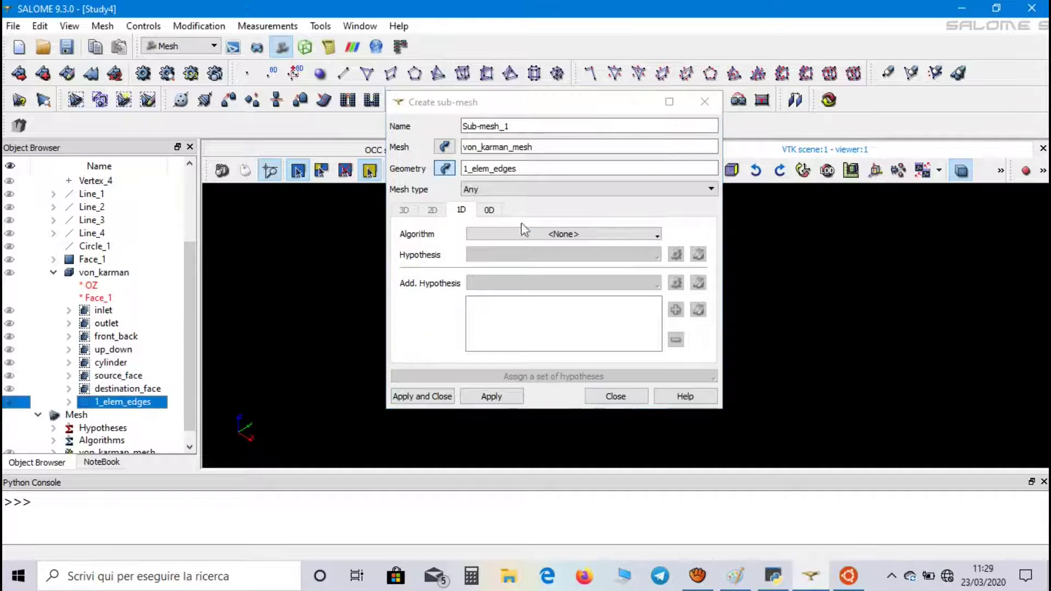
triple_click(528, 126)
type("1_elem")
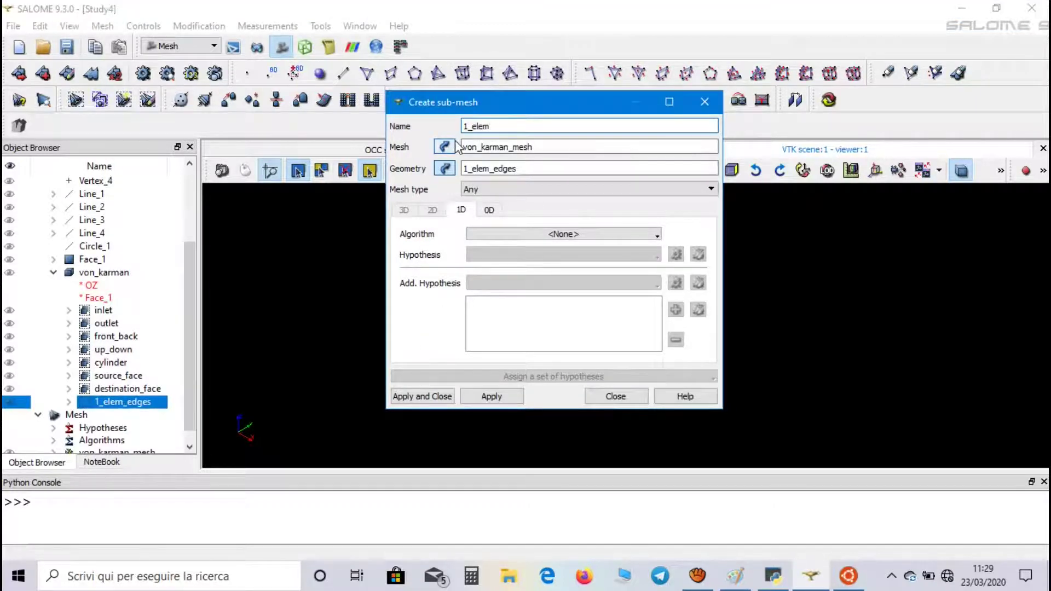
left_click(539, 232)
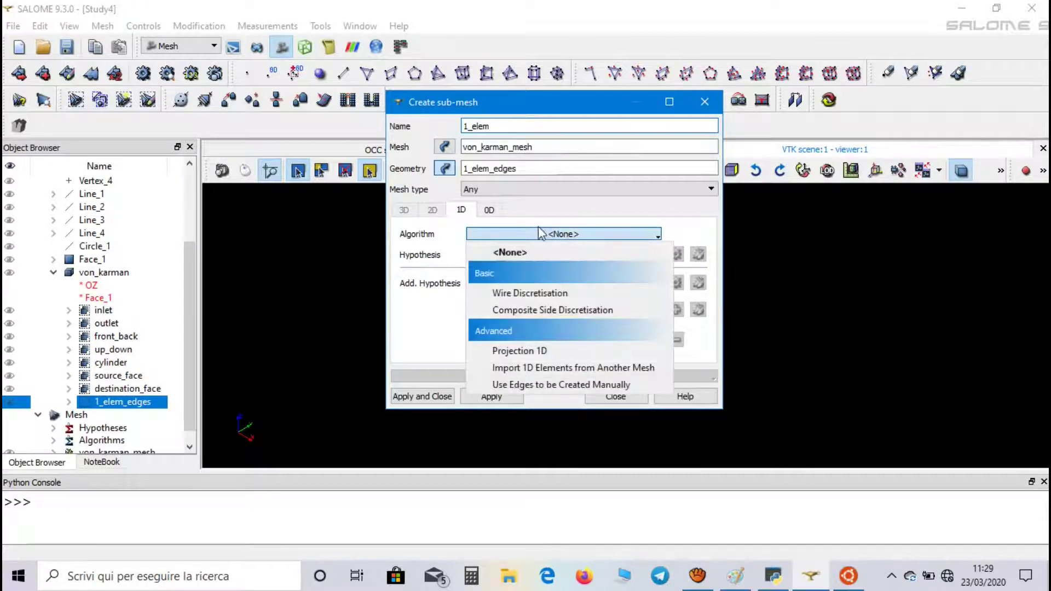
left_click(555, 293)
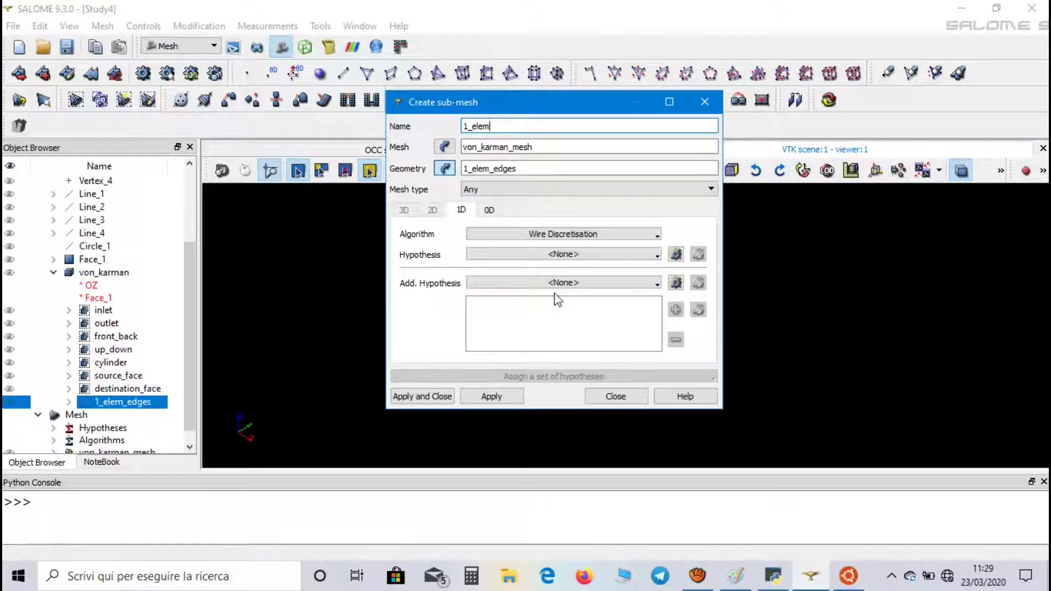
Step: Add a Number of Segments hypothesis with equidistant distribution and create the 1_elem sub-mesh
left_click(670, 257)
left_click(763, 290)
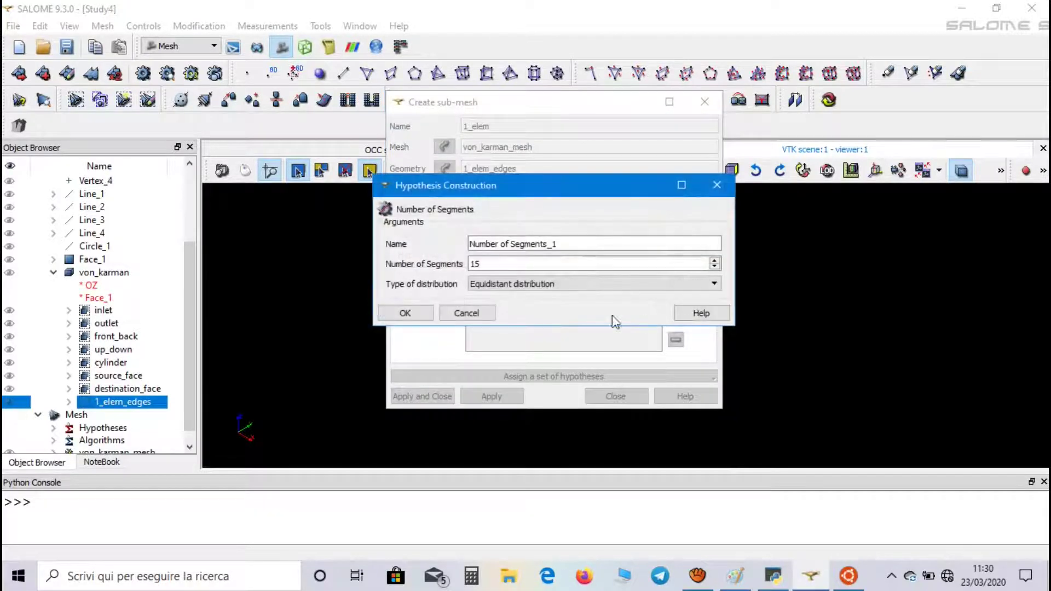
left_click(522, 263)
left_click(405, 313)
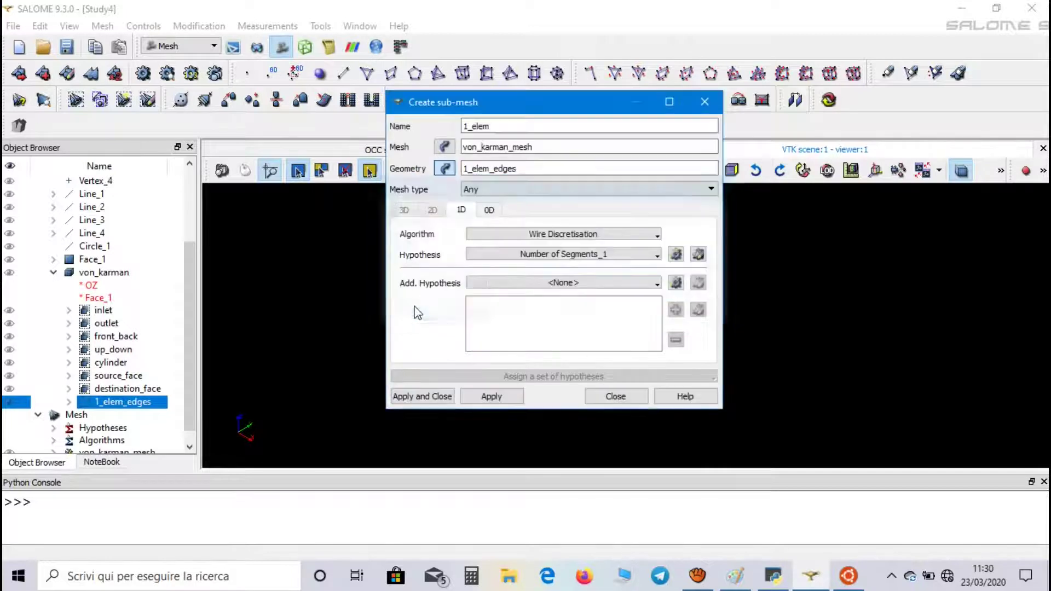
left_click(422, 395)
Step: Compute von_karman_mesh and inspect the resulting mesh in the 3D view
scroll(137, 355, "down", 3)
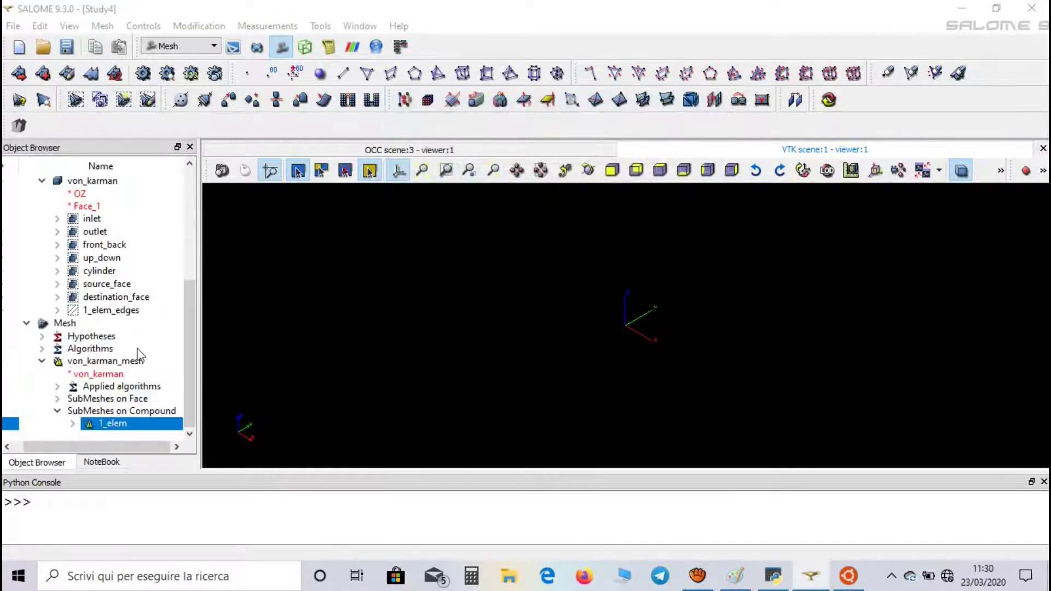
right_click(112, 361)
left_click(181, 76)
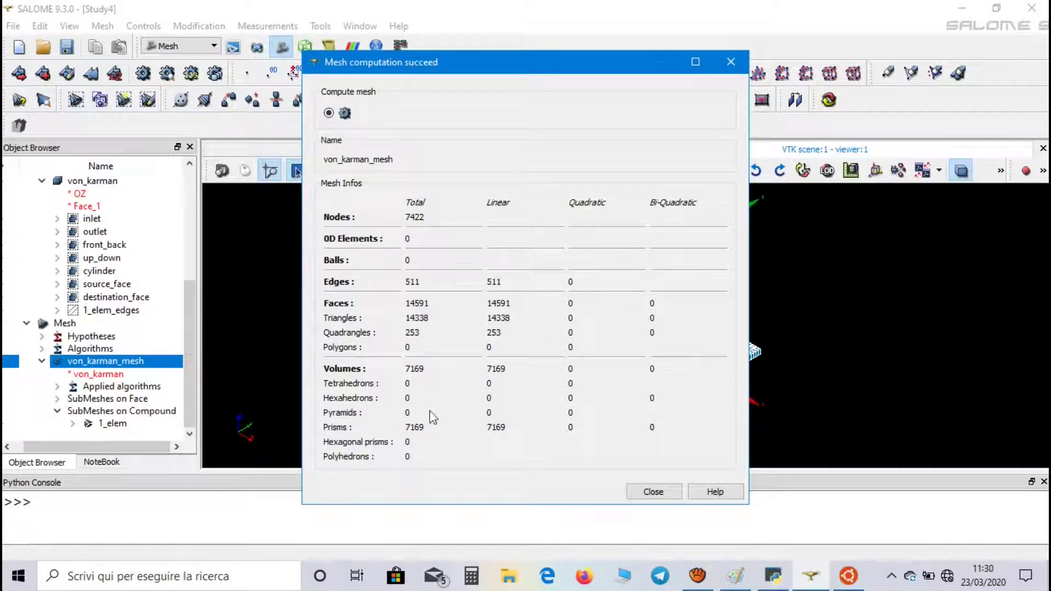
left_click(662, 491)
scroll(675, 342, "up", 5)
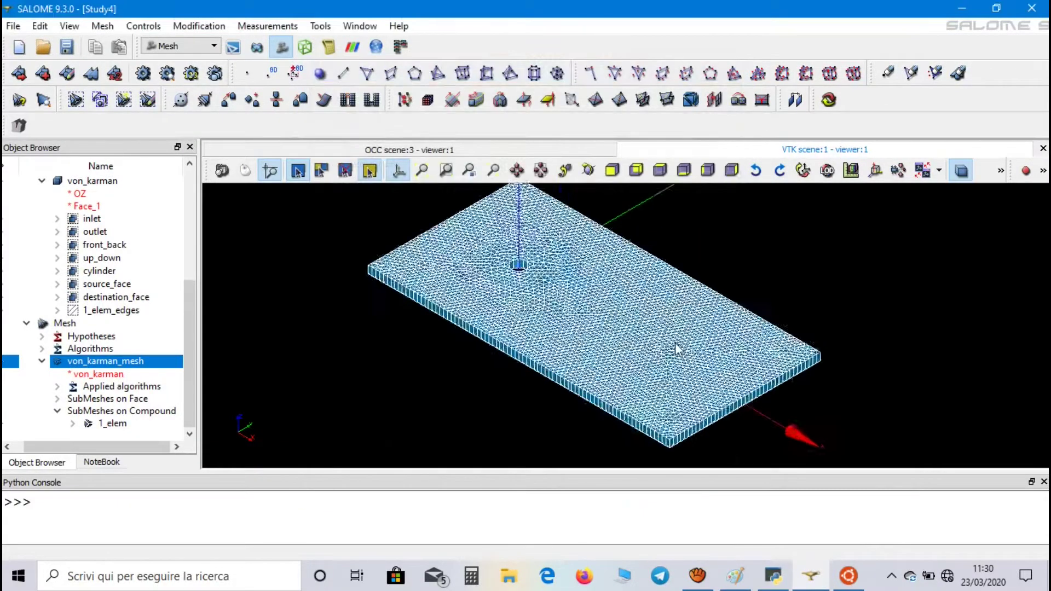
scroll(504, 349, "down", 5)
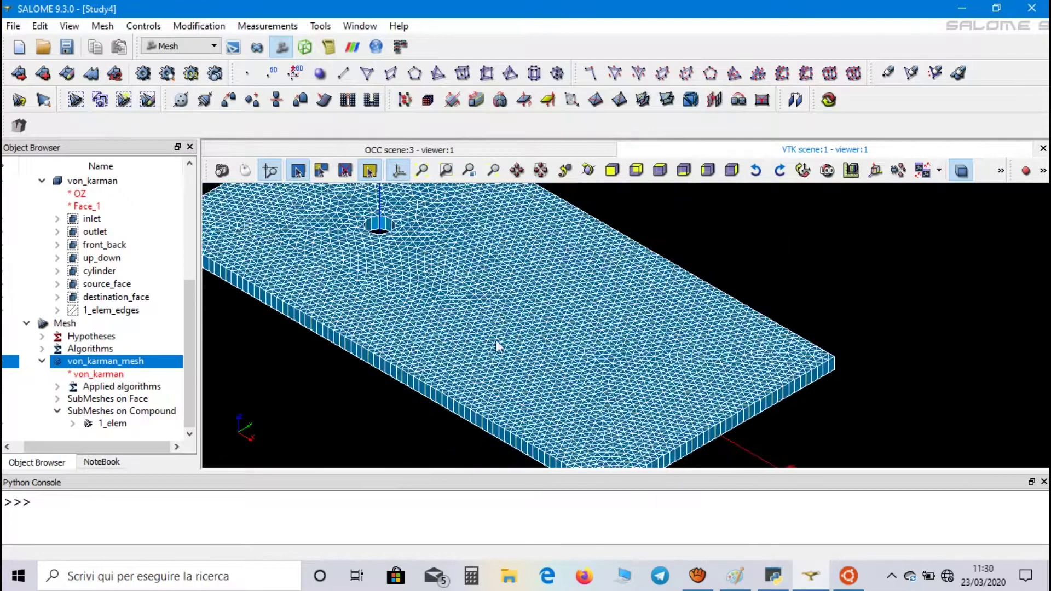
Step: Create element groups on von_karman_mesh from the geometry groups inlet, outlet, front_back, up_down and cylinder
right_click(147, 362)
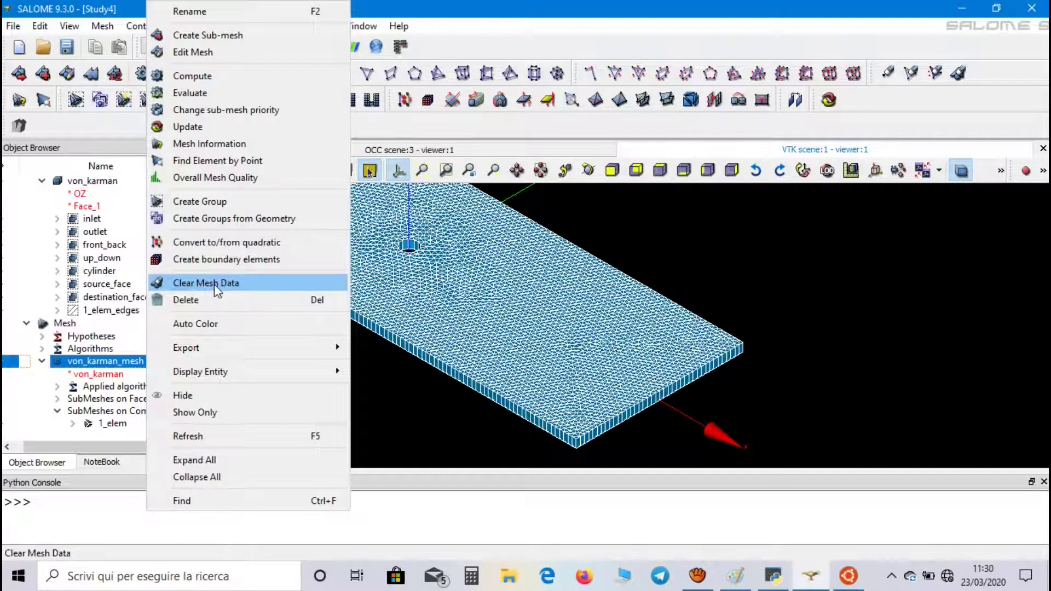
left_click(243, 218)
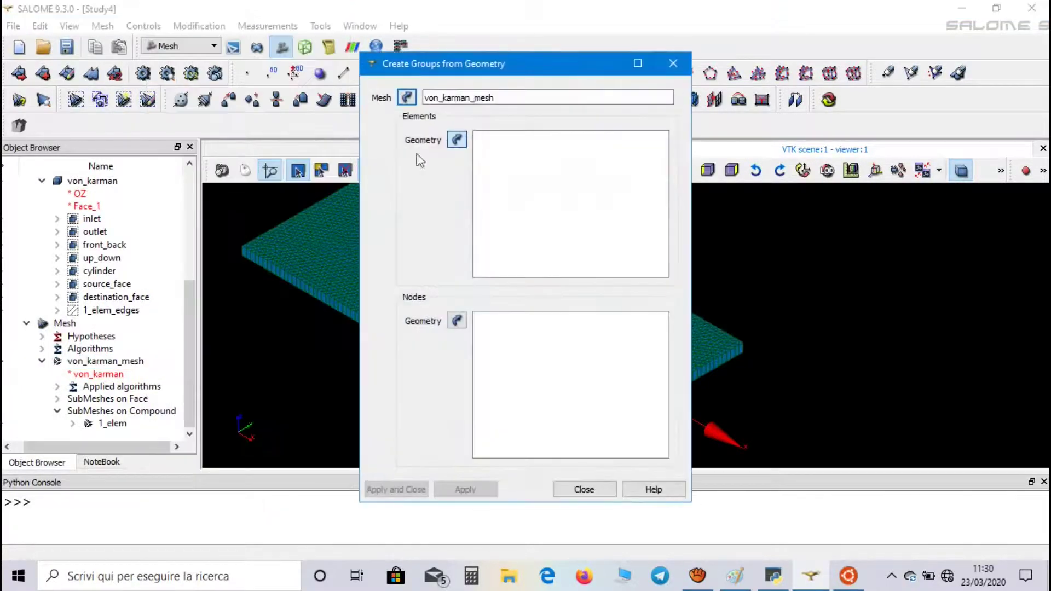
left_click(91, 219)
left_click(87, 231, "ctrl")
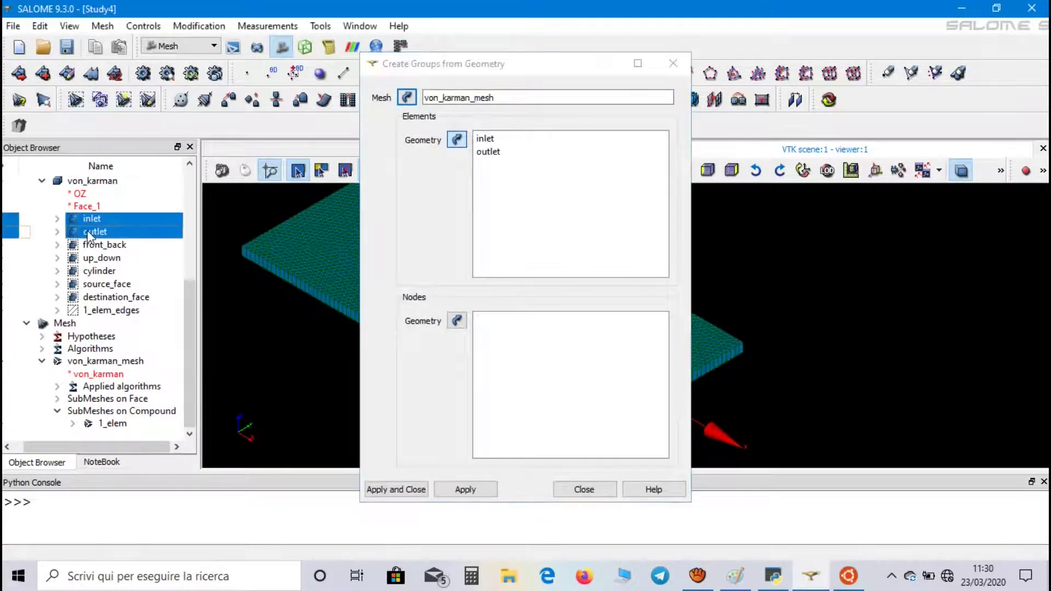
left_click(89, 244, "ctrl")
left_click(92, 258, "ctrl")
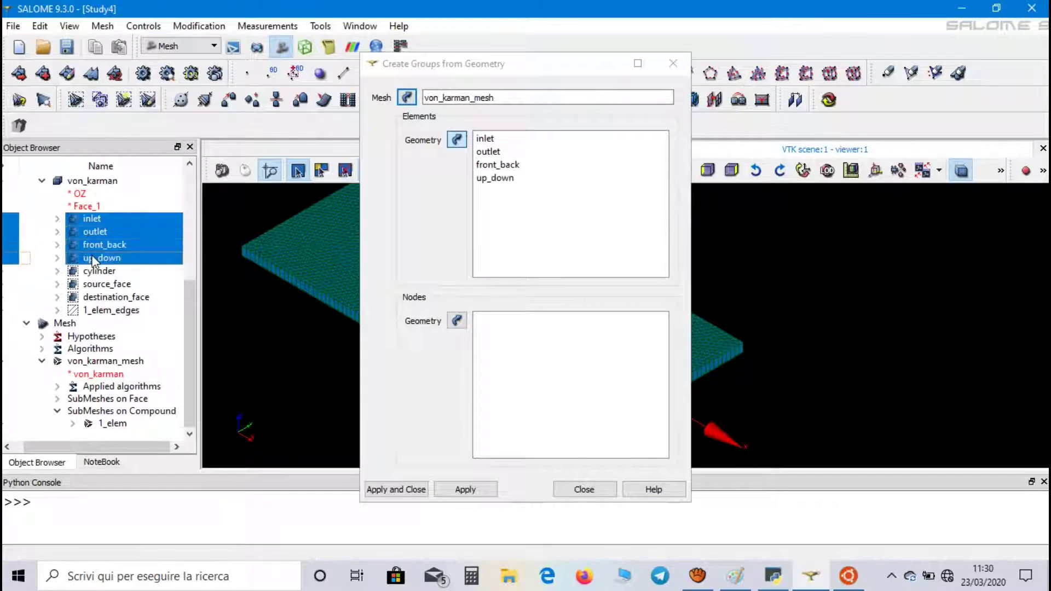
left_click(98, 271, "ctrl")
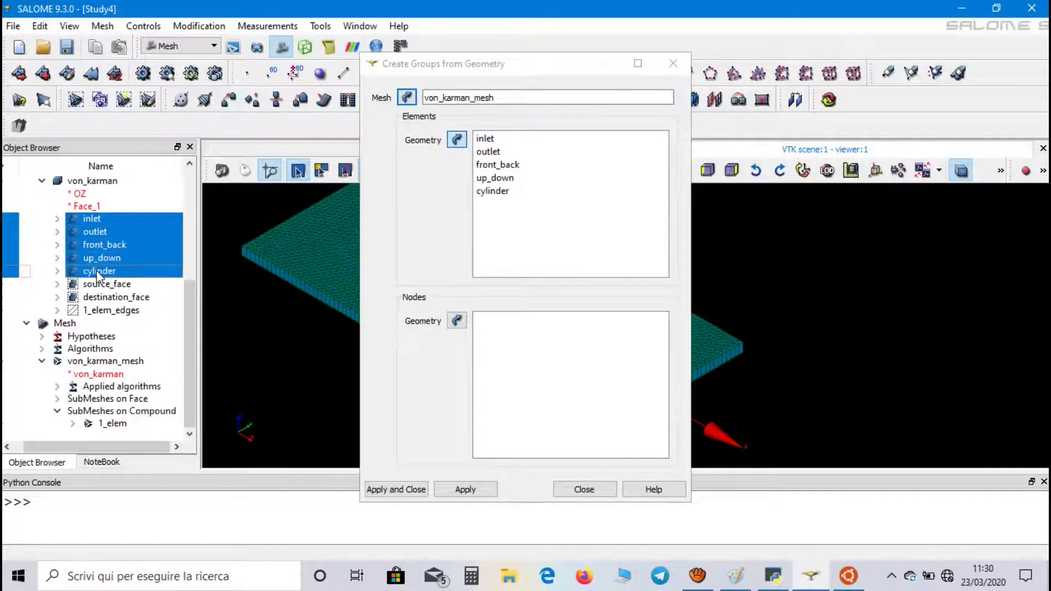
left_click(404, 489)
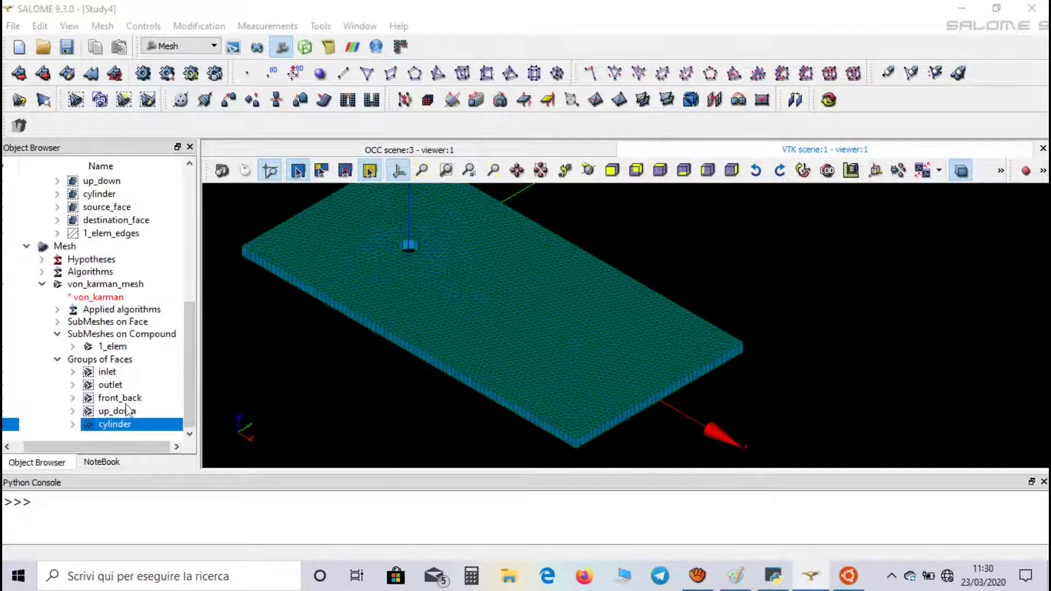
Step: Export von_karman_mesh as an IDEAS UNV file named von_karman_mesh into the Von_Karman folder on the Desktop
left_click(128, 284)
right_click(128, 285)
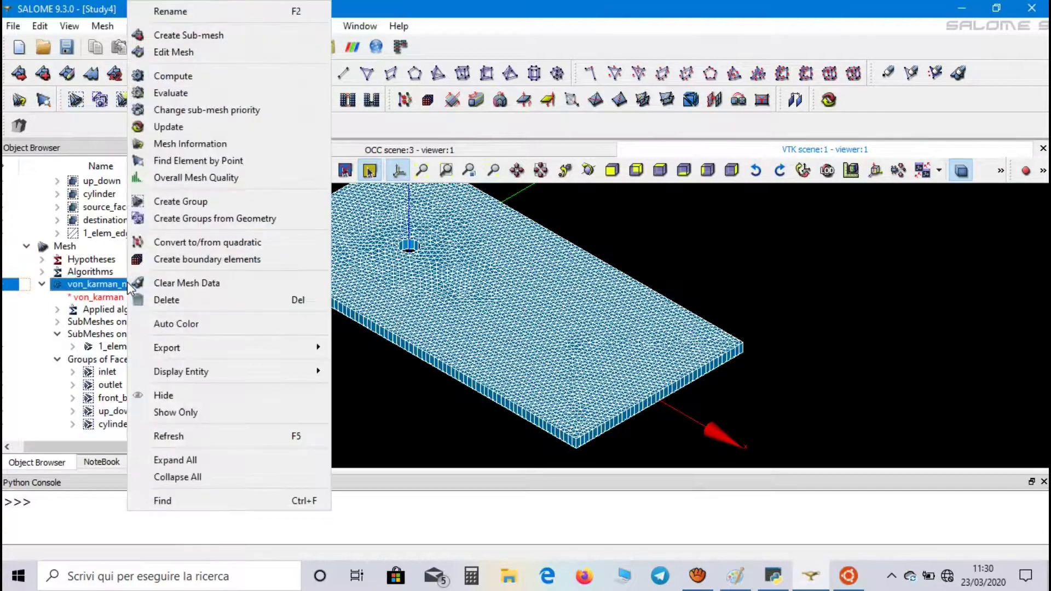
mouse_move(252, 348)
left_click(350, 367)
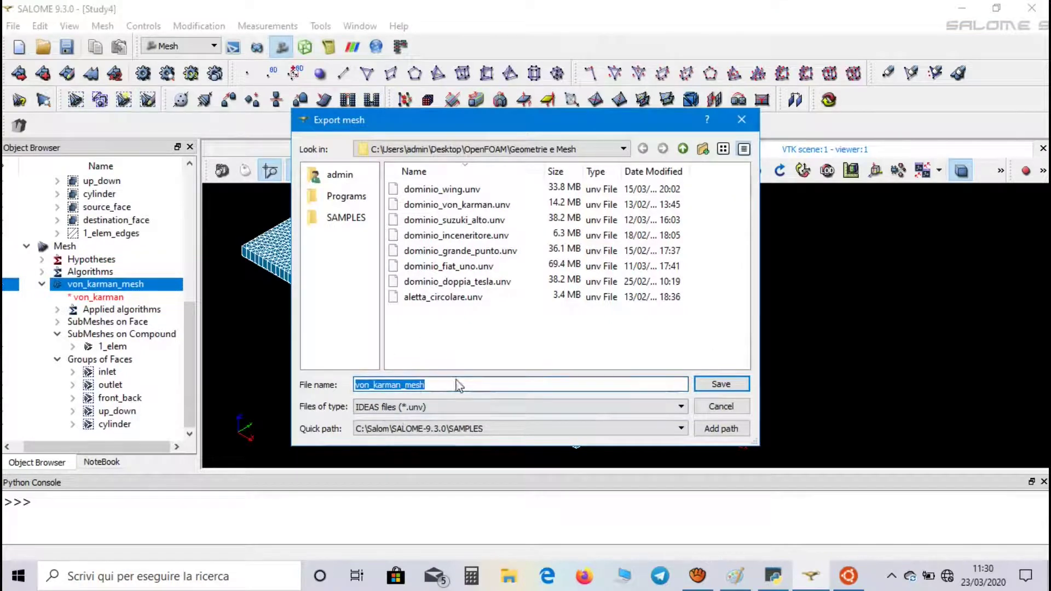
left_click(351, 177)
scroll(523, 273, "down", 2)
scroll(522, 273, "down", 3)
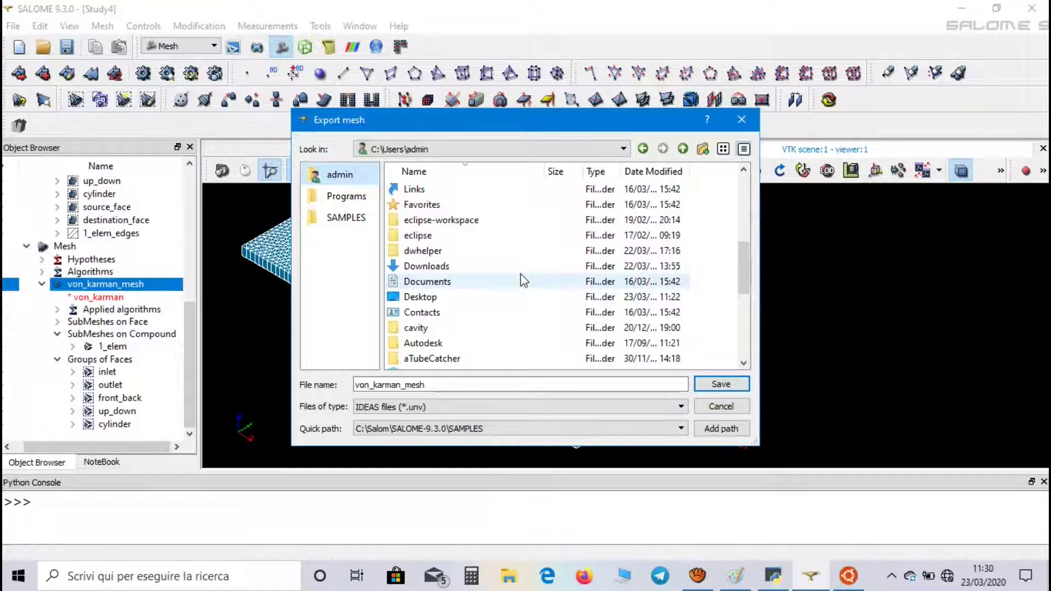
double_click(523, 296)
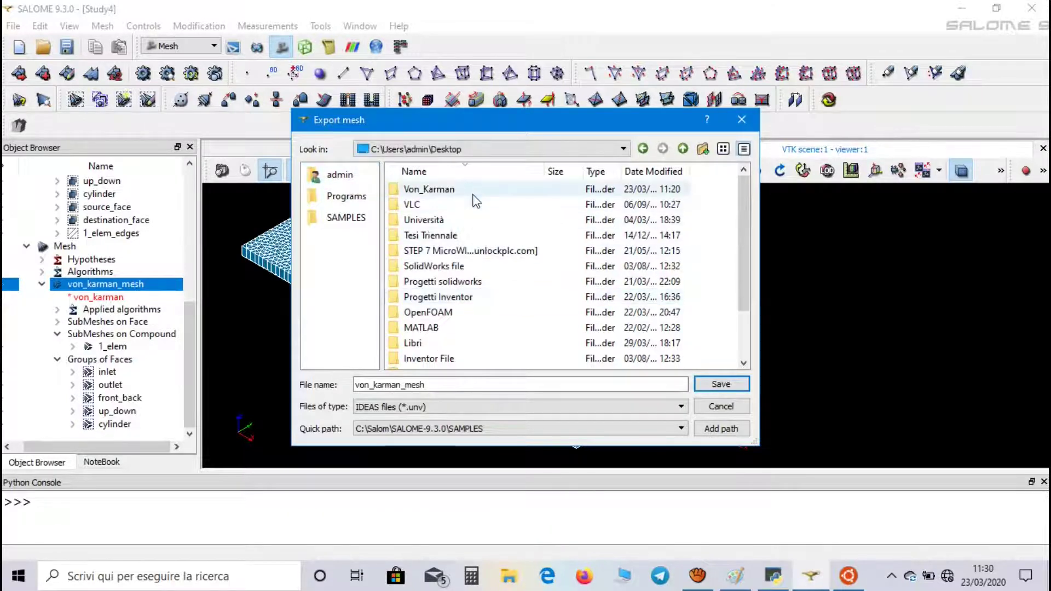
double_click(473, 192)
left_click(720, 384)
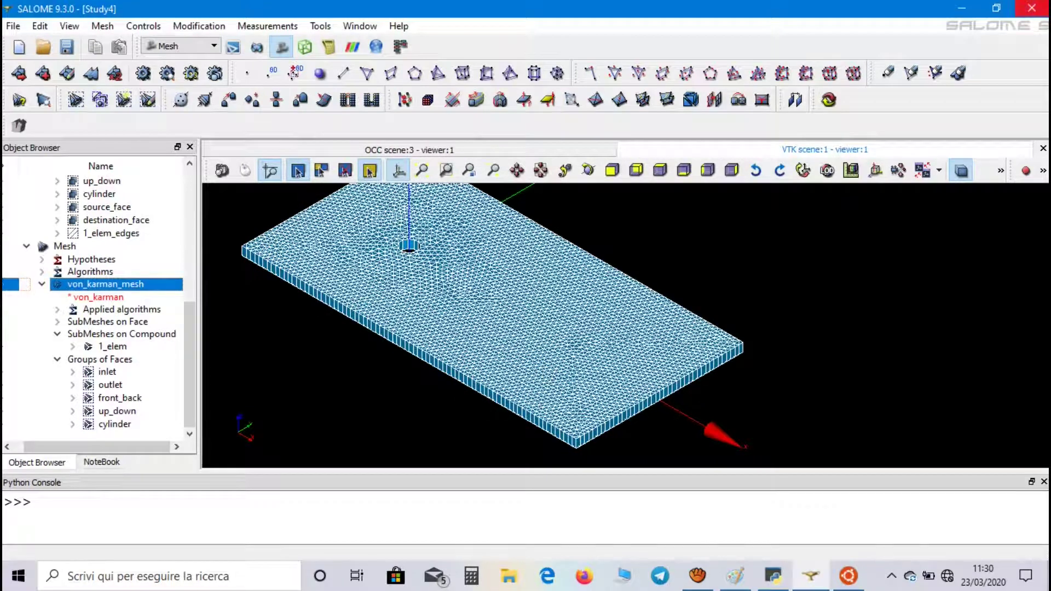
Step: Quit SALOME with its servers shut down and open the Von_Karman case folder from the desktop
left_click(1031, 8)
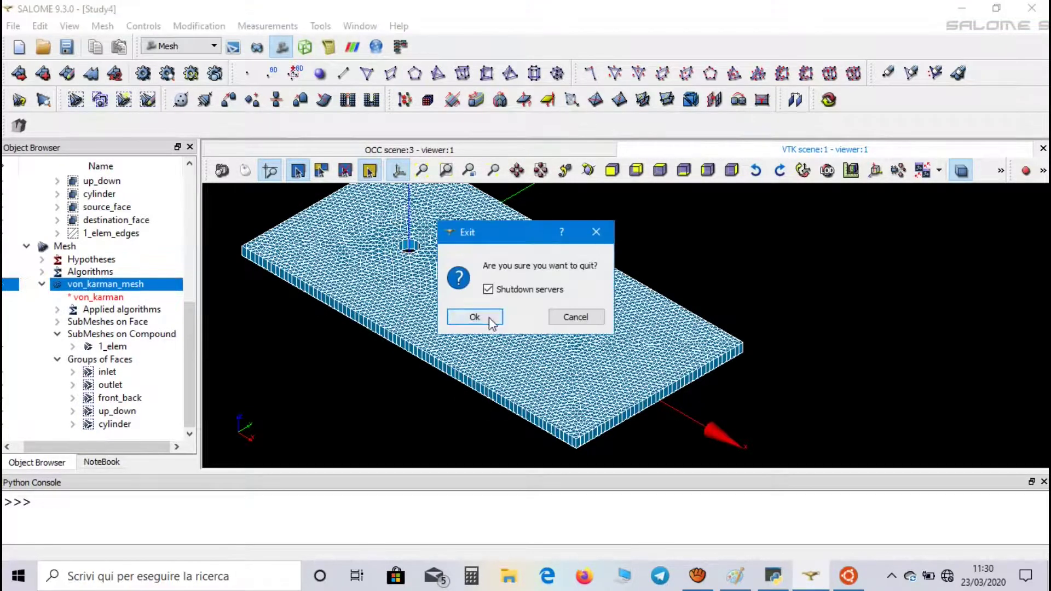
left_click(475, 316)
left_click(539, 307)
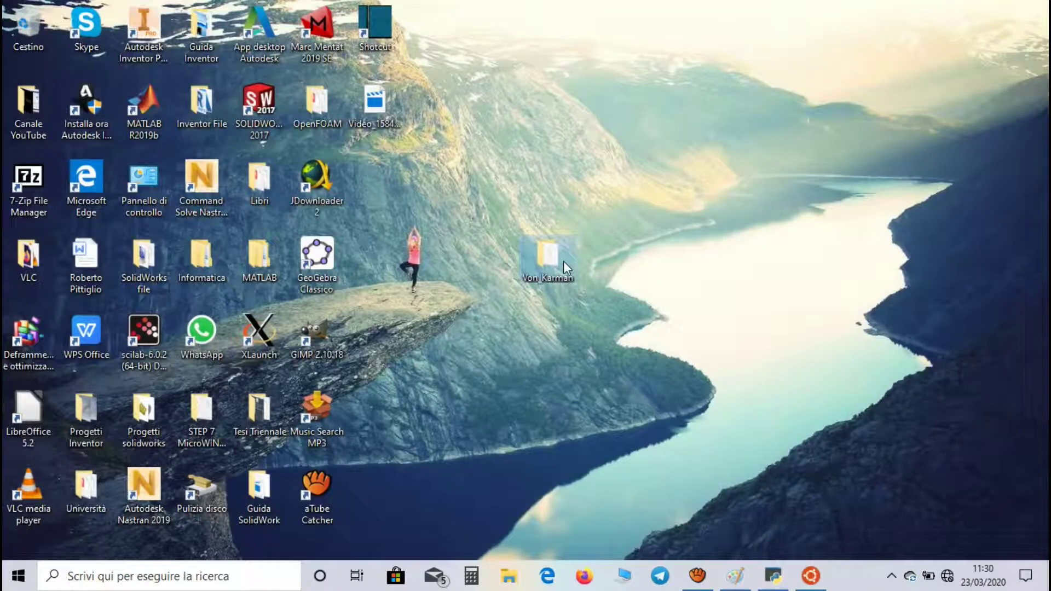
double_click(559, 260)
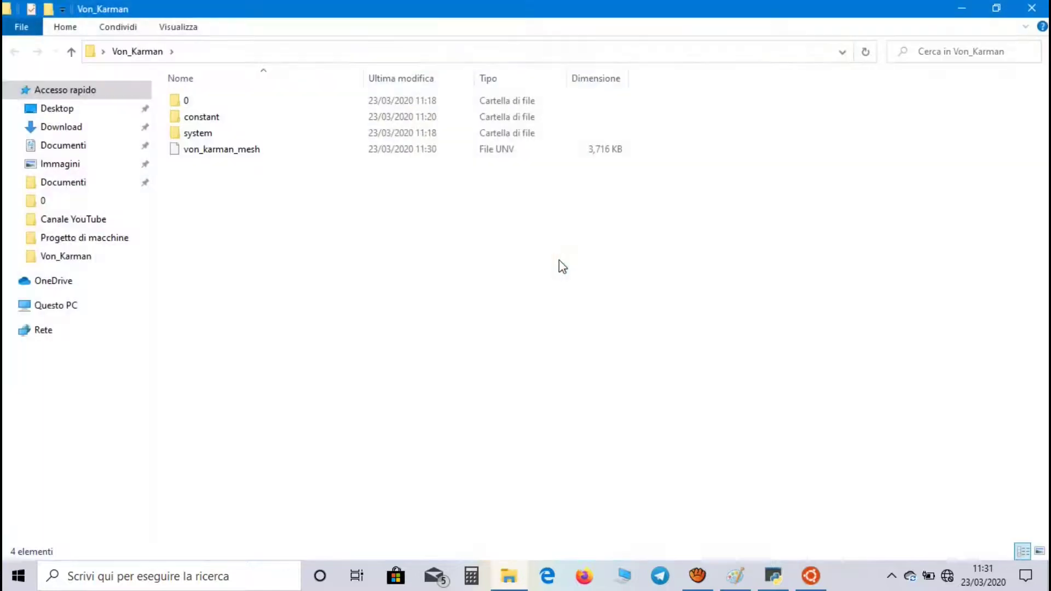
Step: Switch to the Ubuntu terminal and change directory to ../mnt/c/Users/admin/Desktop/Von_Karman/
left_click(810, 576)
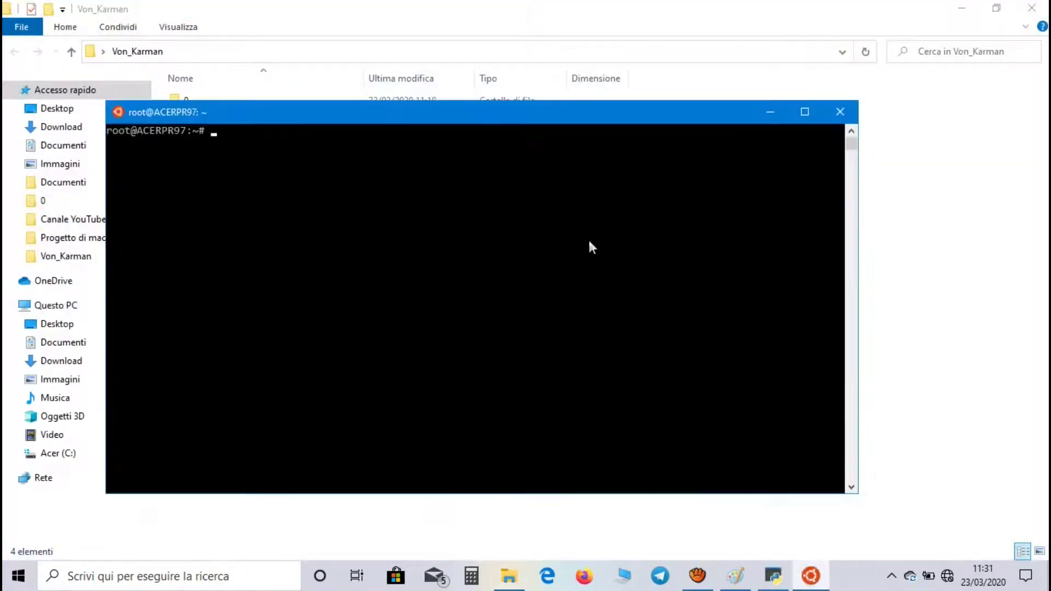
left_click_drag(383, 112, 542, 169)
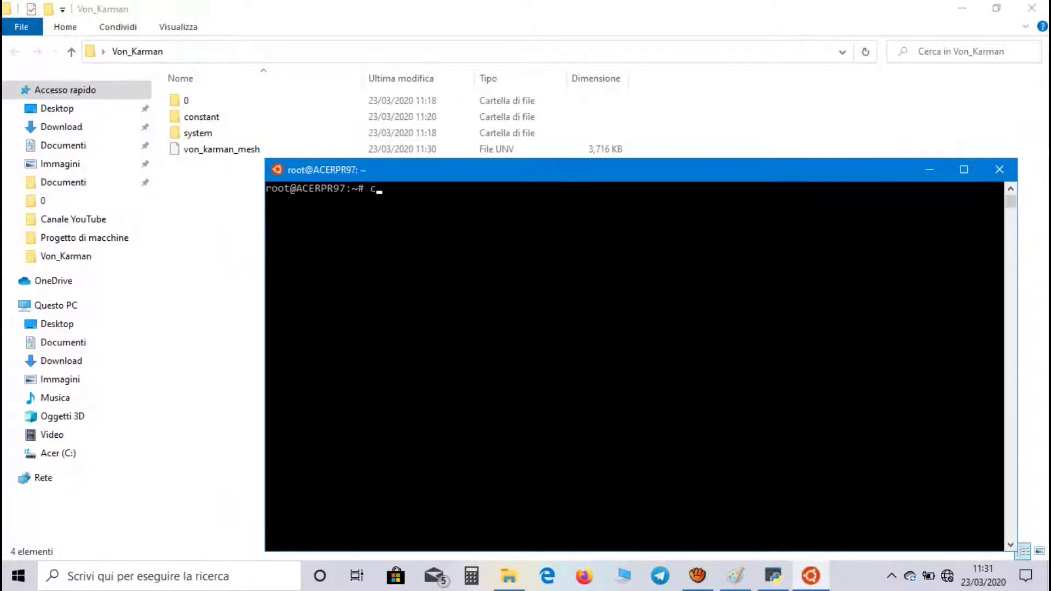
type("../mnt/")
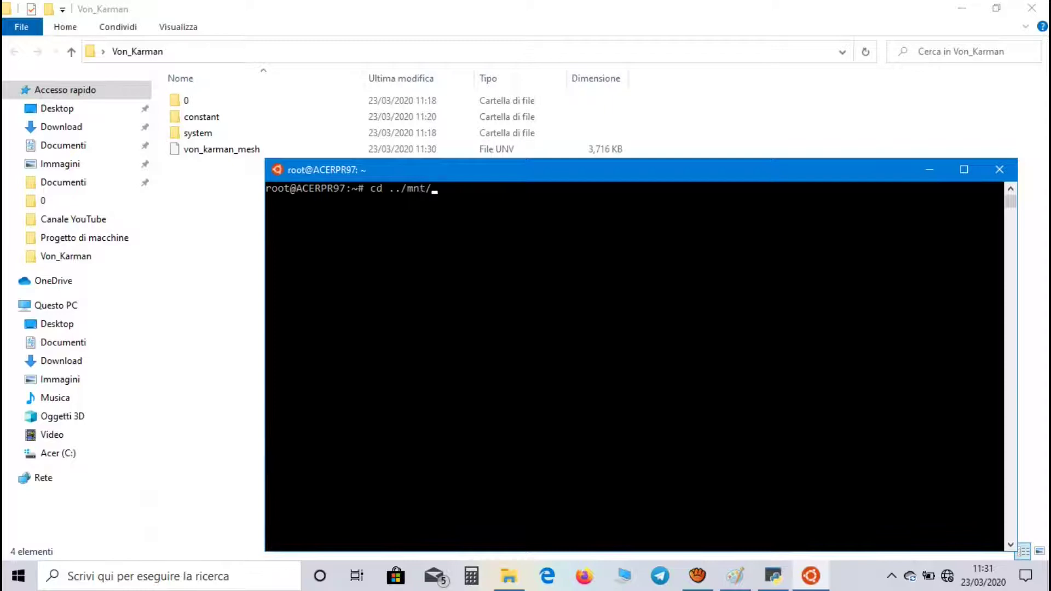
type("c/U")
key("Tab")
type("a")
key("Tab")
type("De")
key("Tab")
type("V")
type("o")
key("Tab")
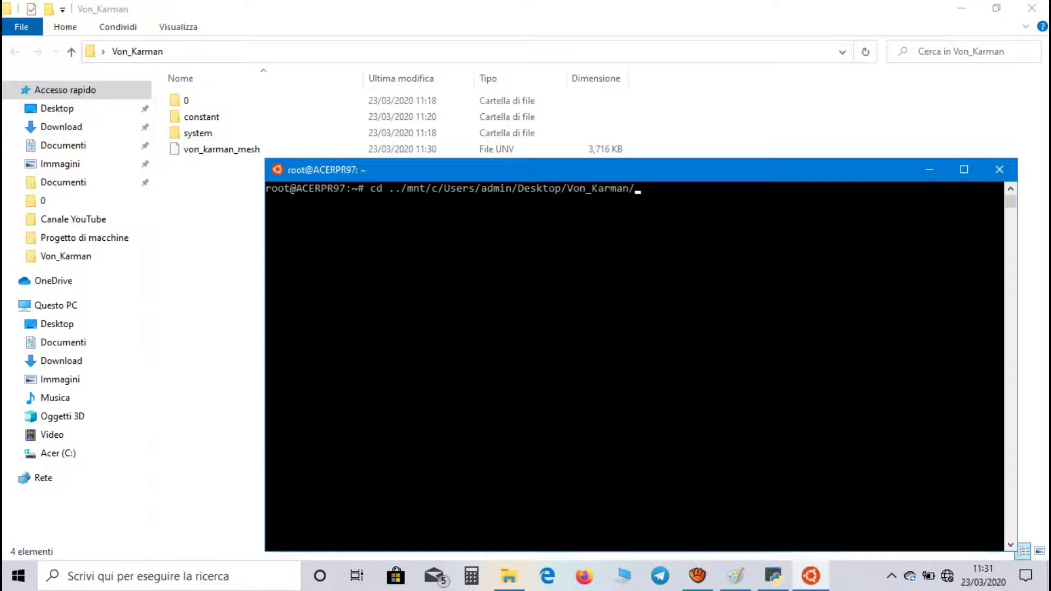
key("Return")
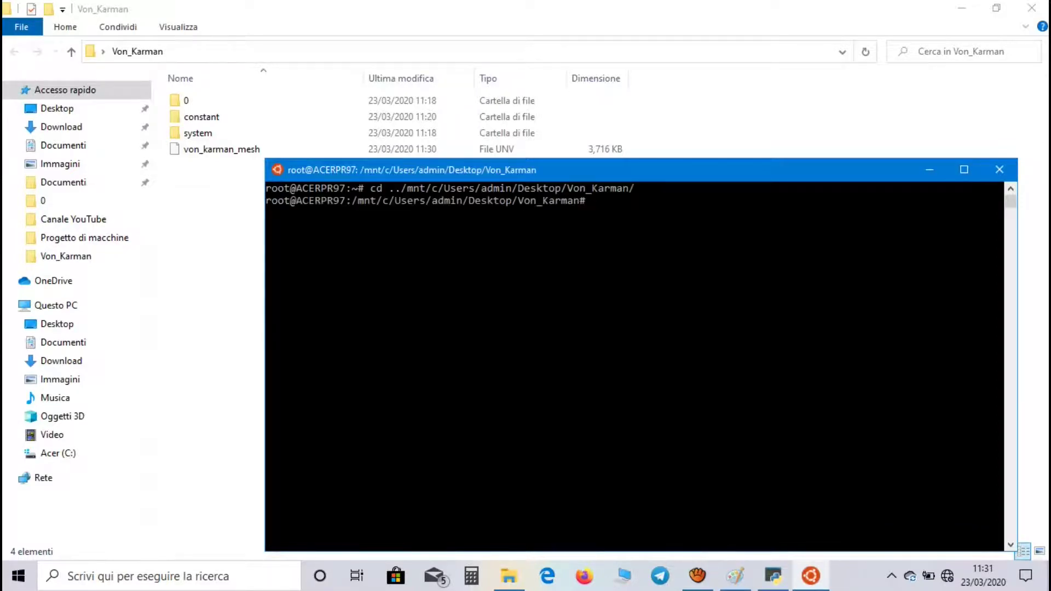
Step: Convert the exported mesh to OpenFOAM format by running ideasUnvToFoam von_karman_mesh.unv
type("ideas")
key("Tab")
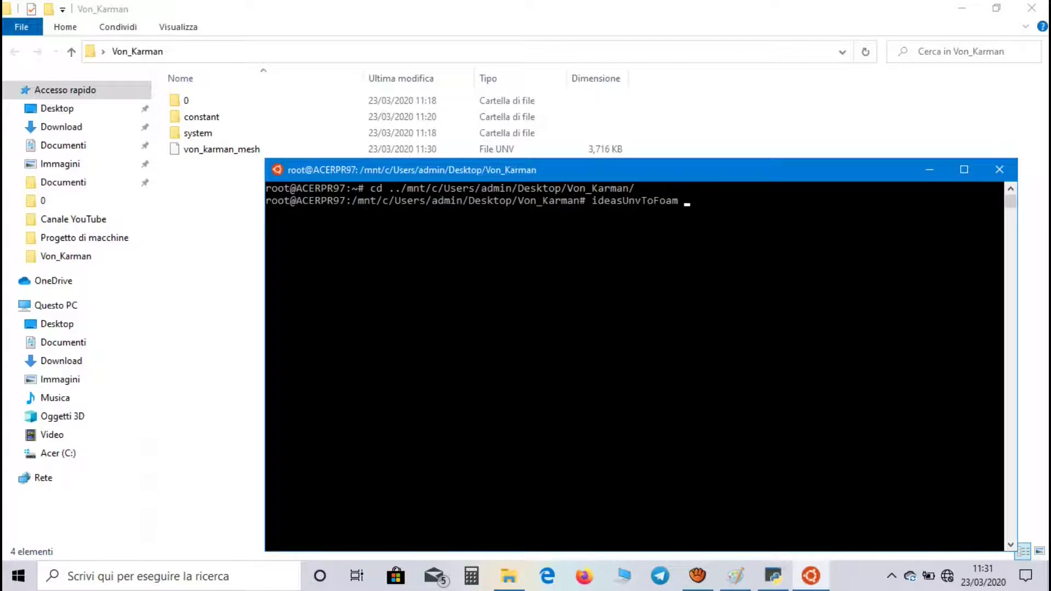
type("von")
key("Tab")
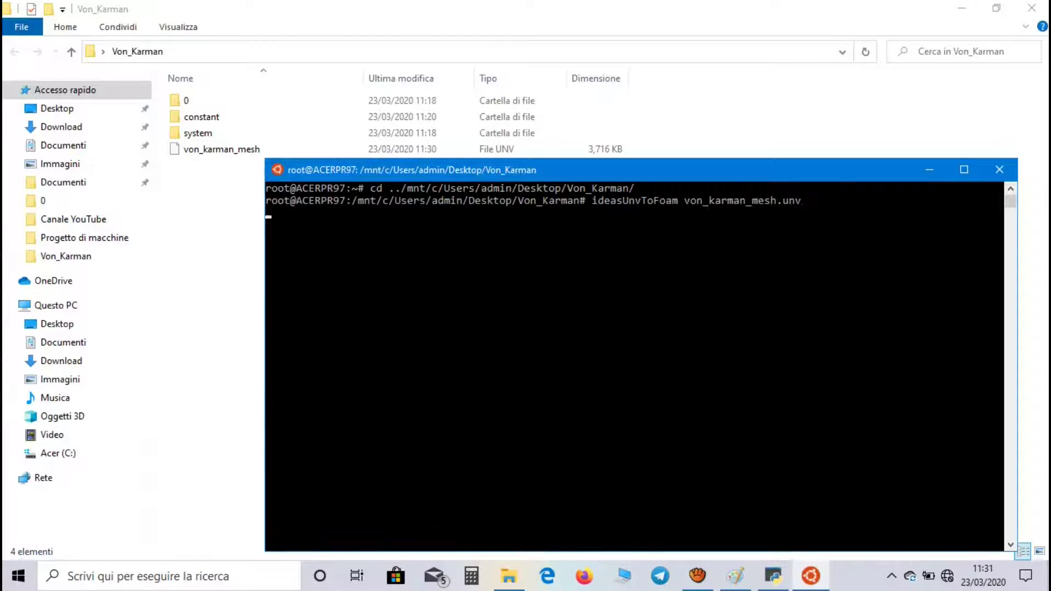
key("Return")
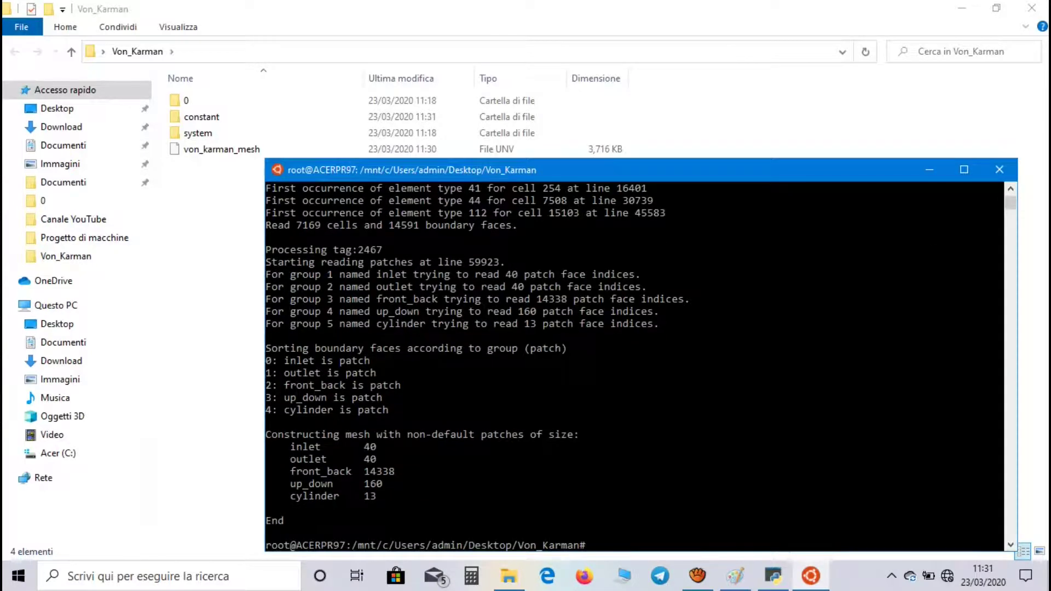
Step: Open the boundary file from the case's constant/polyMesh folder in Notepad and go to its patch definitions
double_click(216, 117)
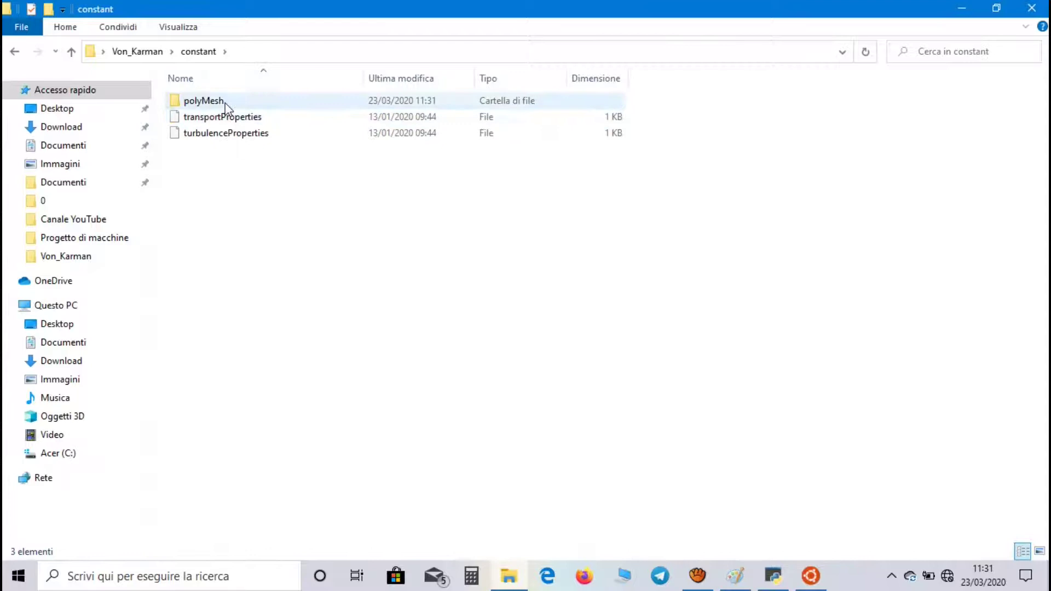
double_click(225, 103)
left_click(225, 103)
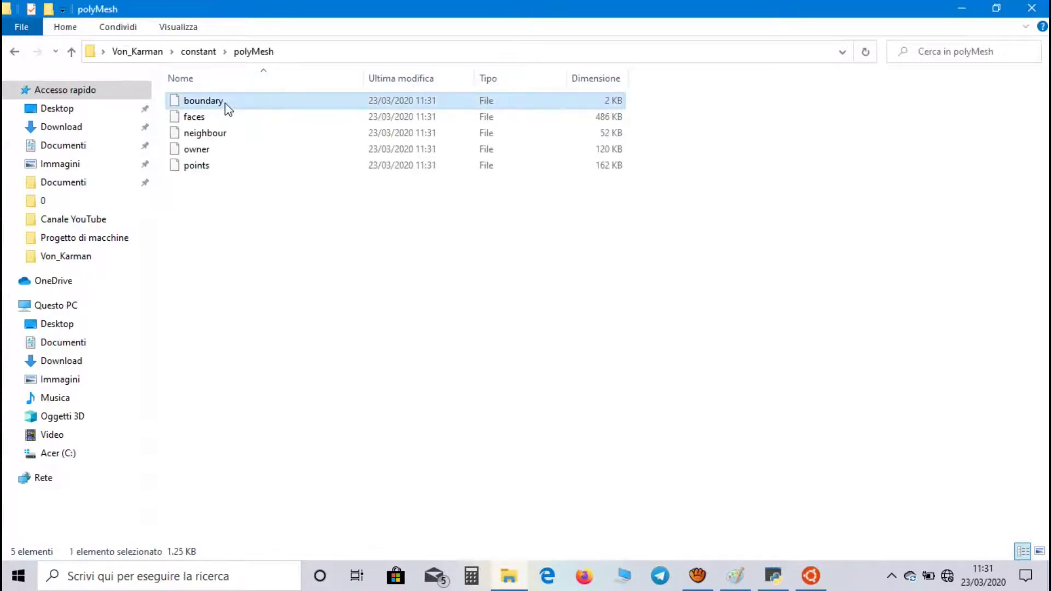
double_click(225, 103)
left_click(420, 244)
left_click(453, 292)
left_click(635, 515)
scroll(675, 225, "down", 7)
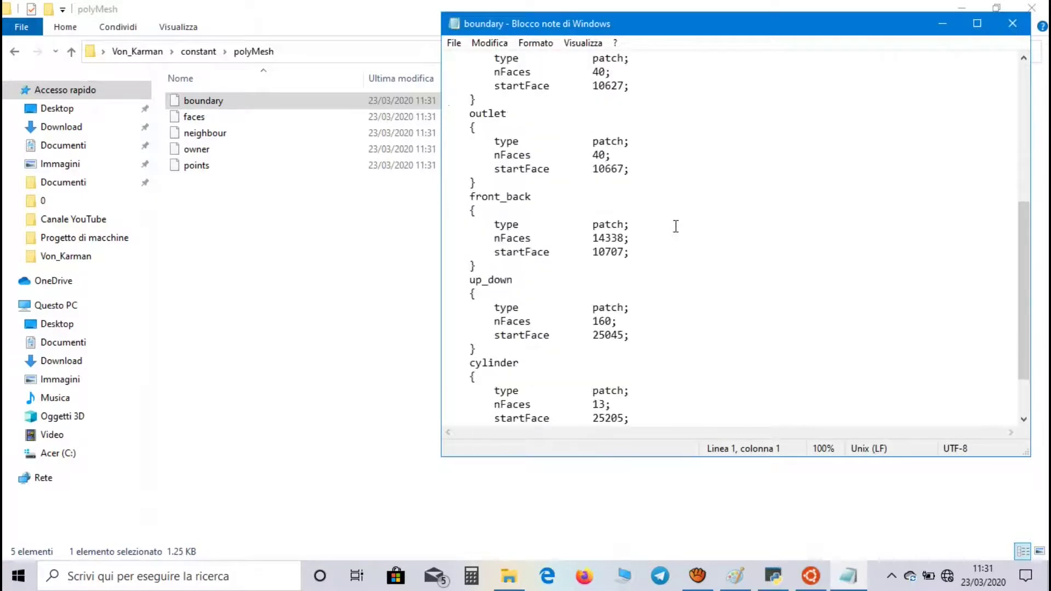
Step: Change the front_back patch type to empty in the boundary file
scroll(675, 226, "up", 1)
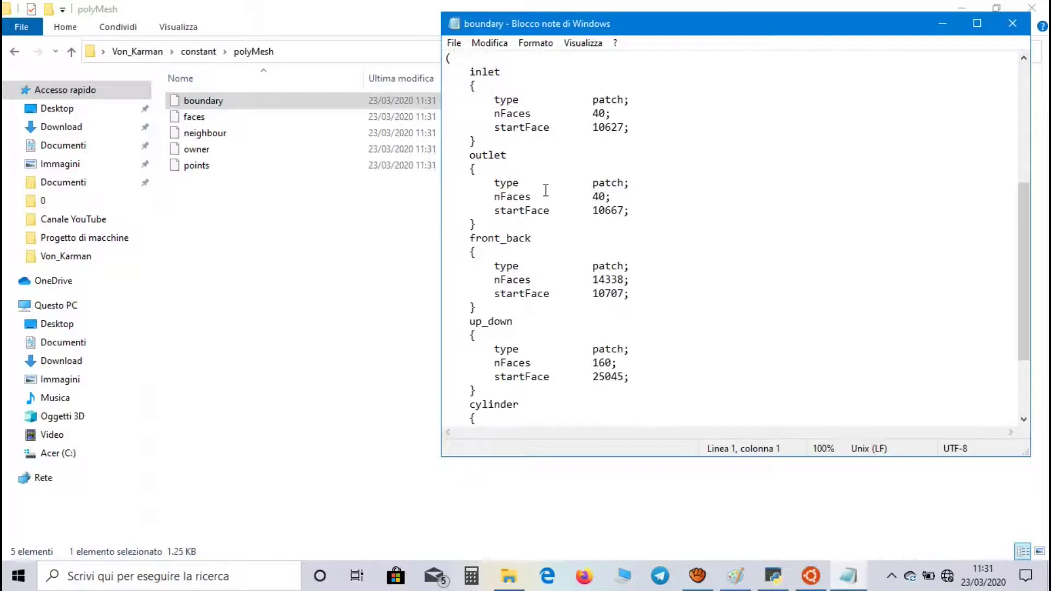
left_click_drag(593, 266, 624, 266)
key("BackSpace")
key("BackSpace")
key("BackSpace")
key("BackSpace")
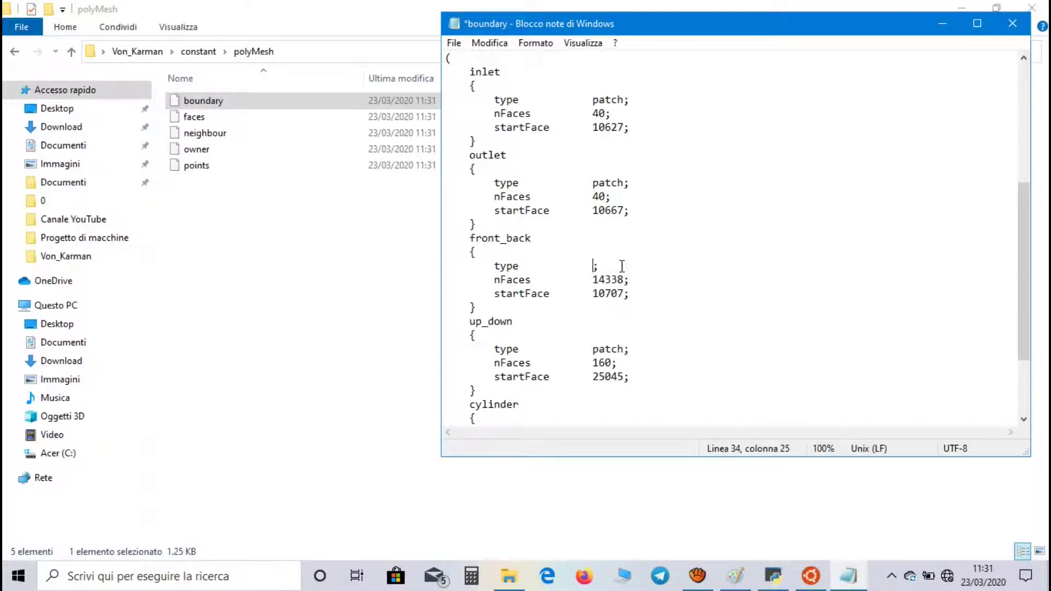
type("empty")
Step: Change the up_down patch type to symmetry and the cylinder patch type to wall
scroll(620, 342, "down", 2)
double_click(593, 267)
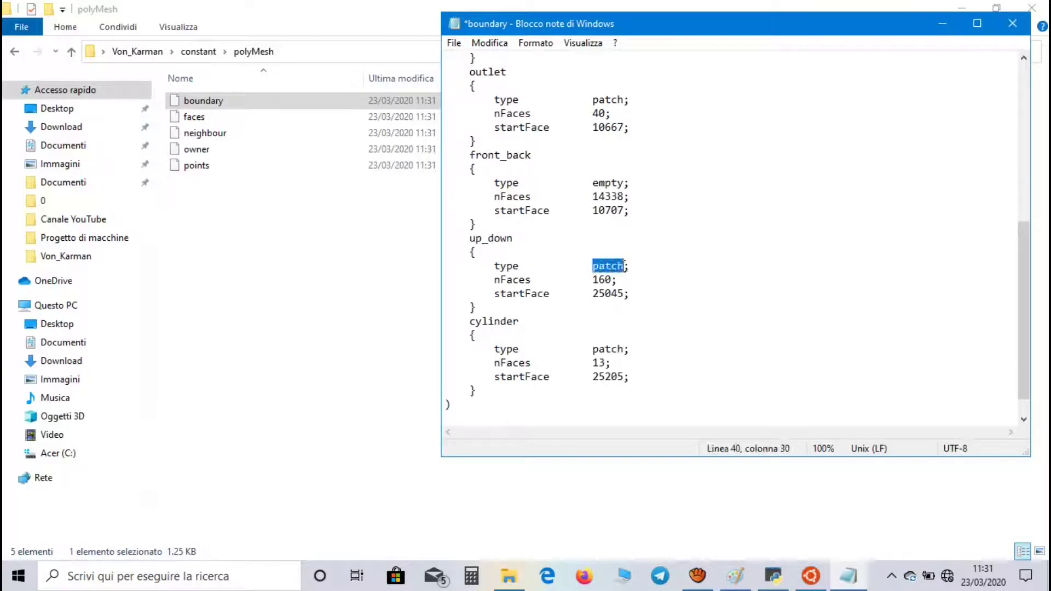
type("symmetry")
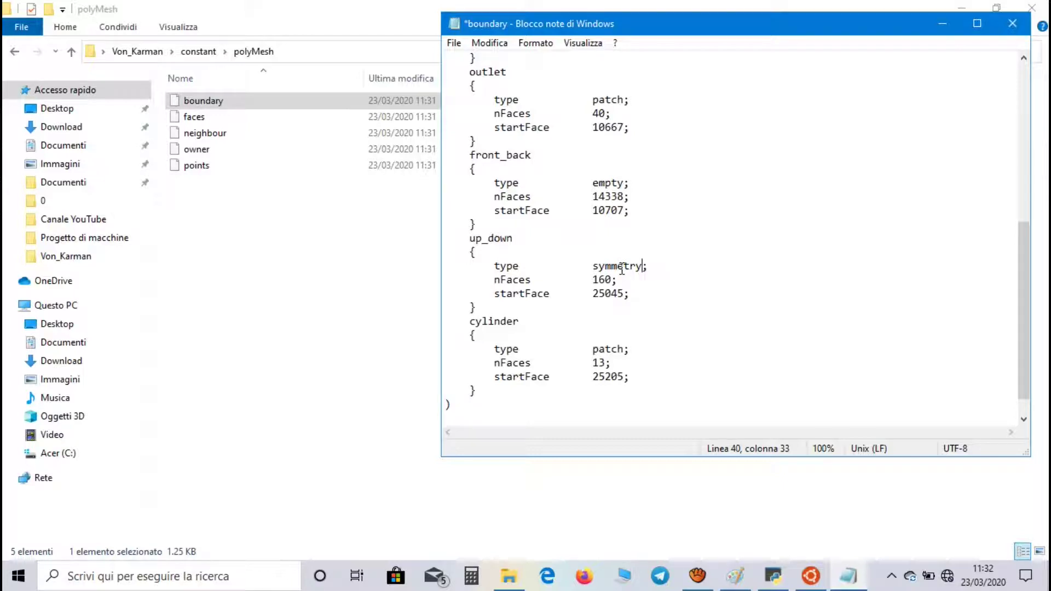
left_click_drag(593, 349, 623, 356)
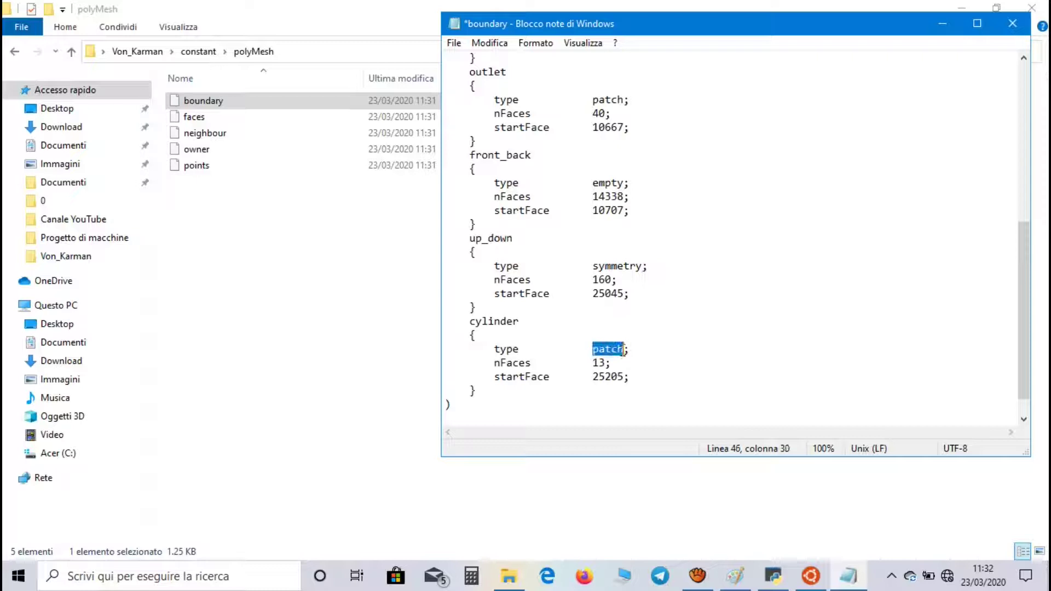
type("wall")
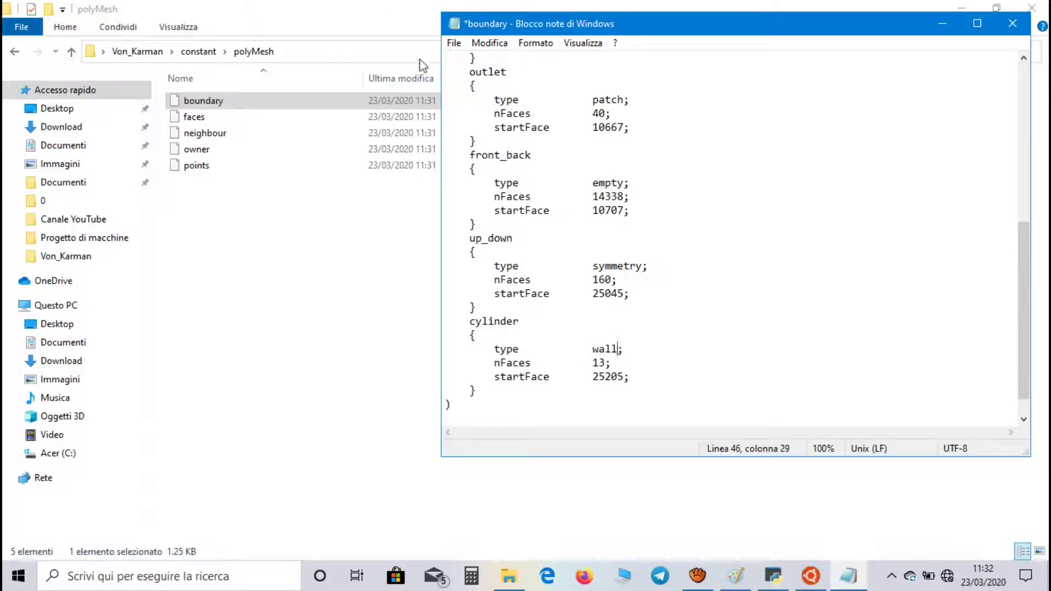
Step: Save the edited boundary file and close it
left_click(454, 42)
left_click(495, 113)
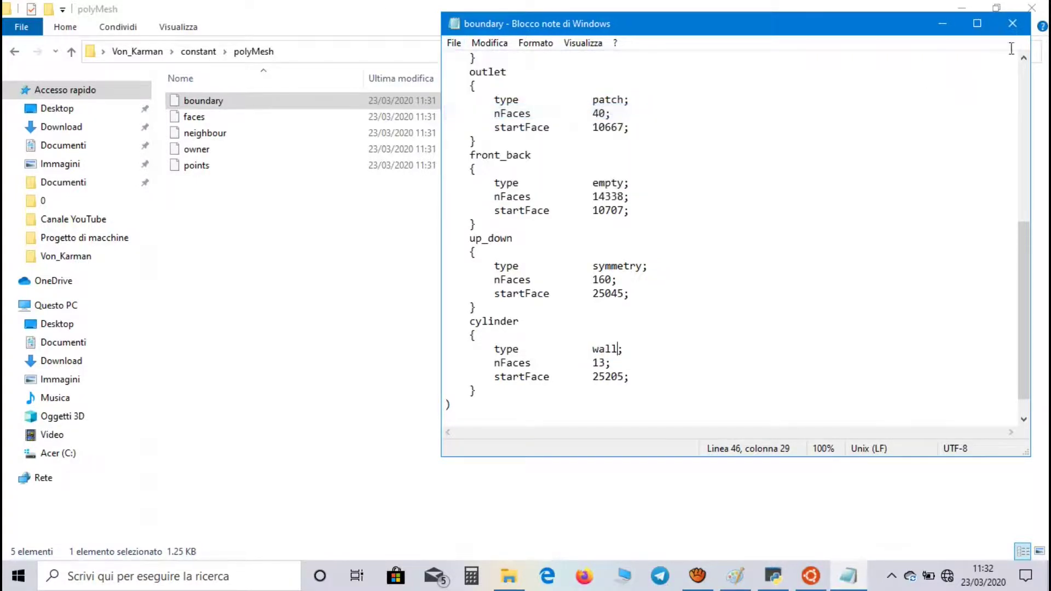
left_click(1012, 23)
Step: Open transportProperties from the constant folder in Notepad, check the transport model and nu, and close it
key("BackSpace")
left_click(638, 248)
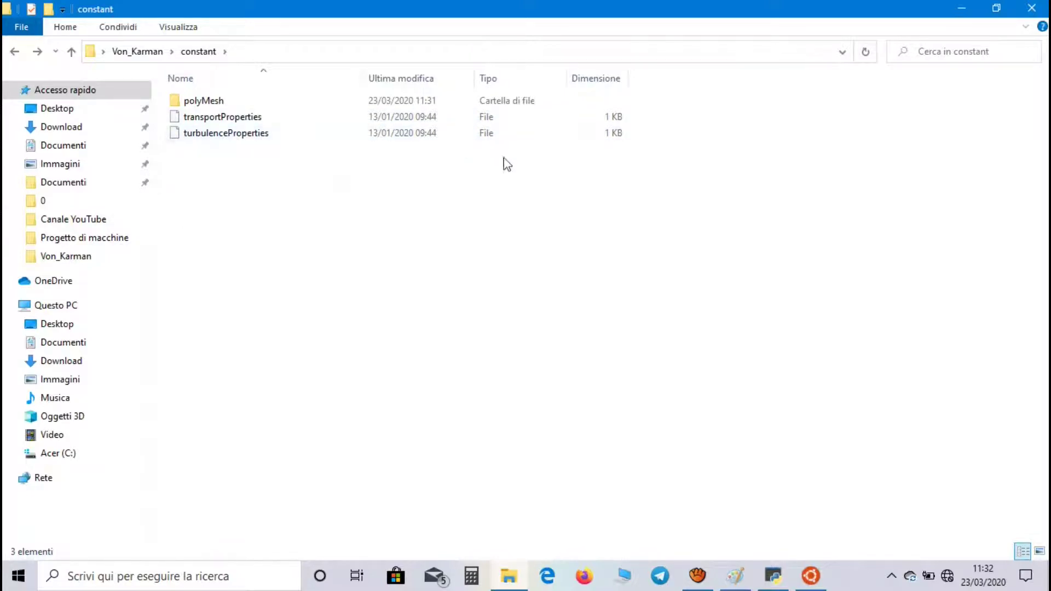
double_click(464, 122)
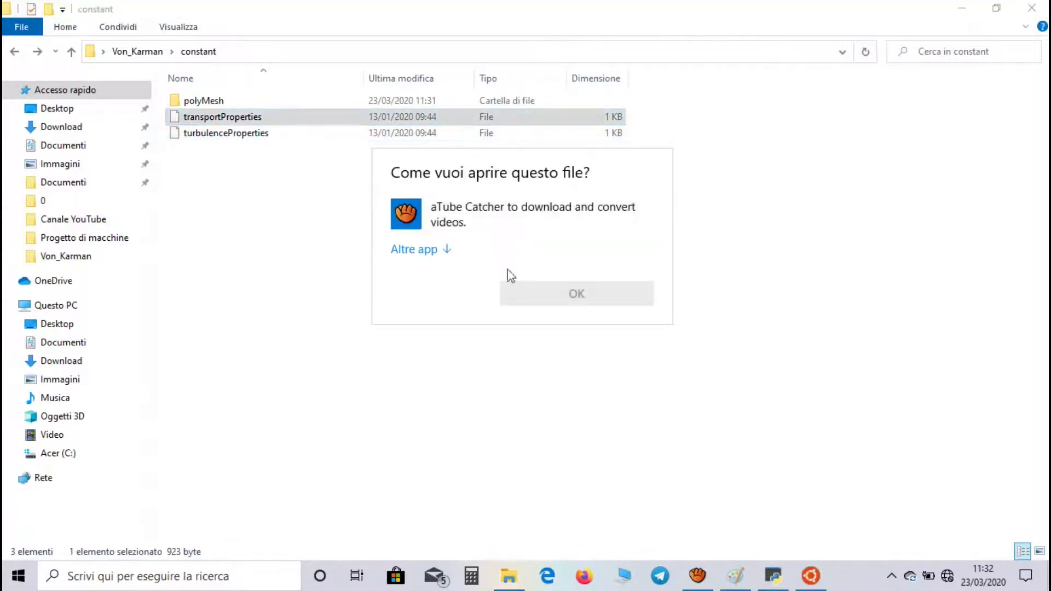
left_click(448, 251)
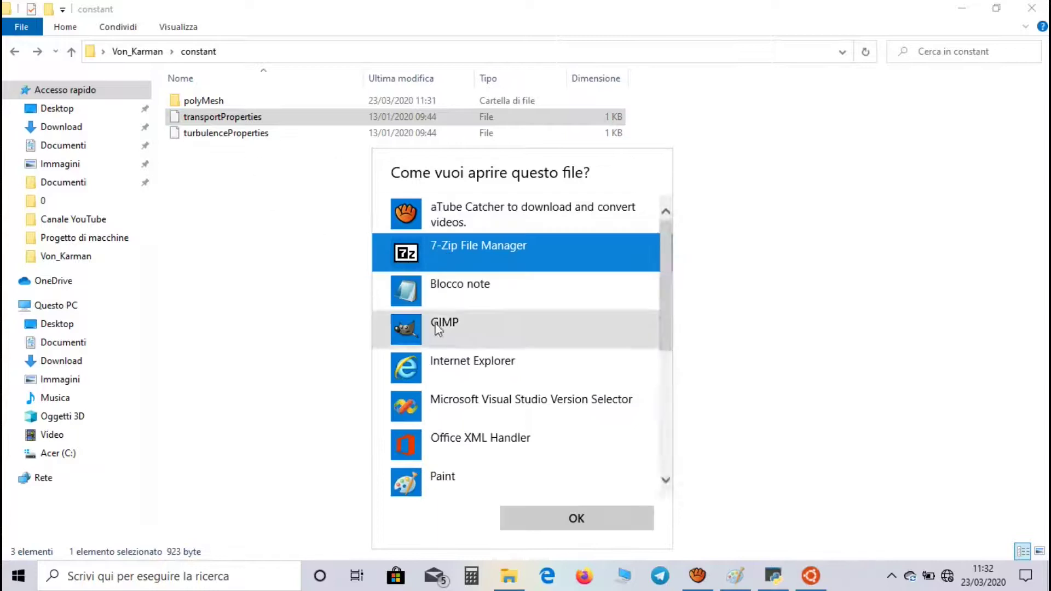
left_click(444, 290)
left_click(612, 511)
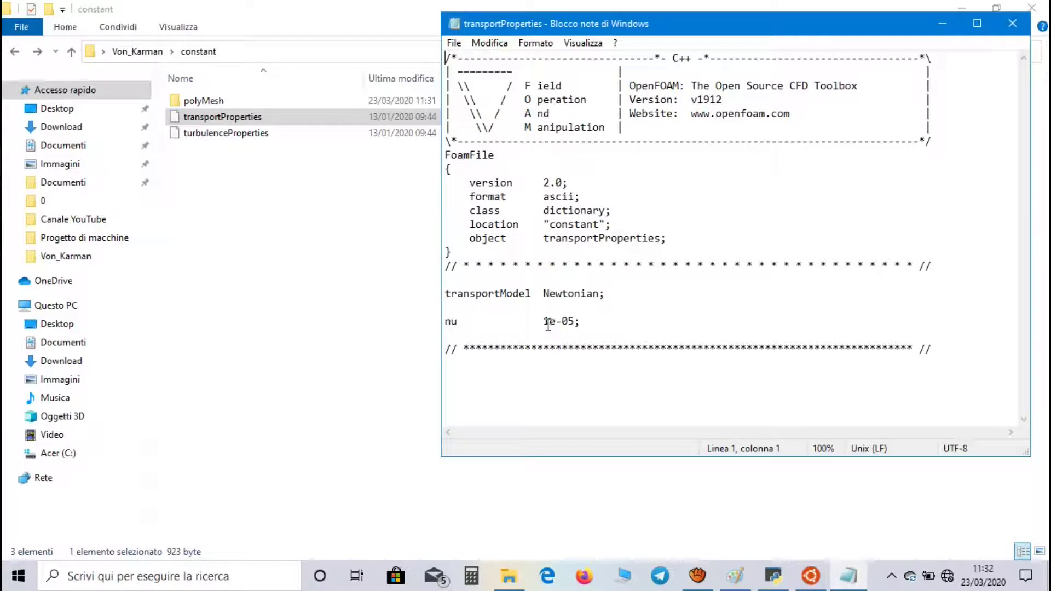
left_click(1026, 32)
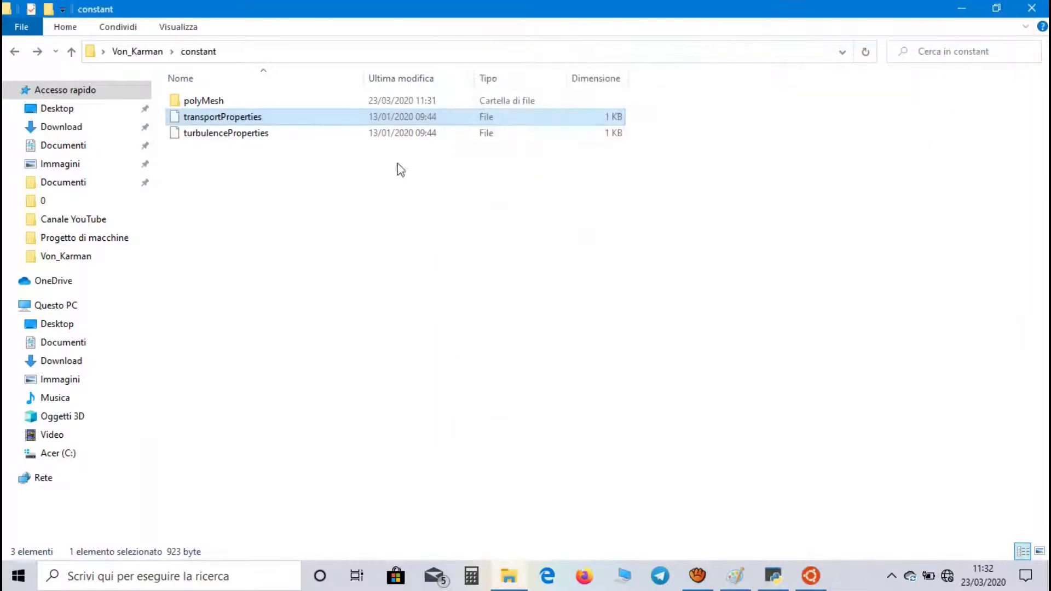
Step: Open turbulenceProperties in Notepad, check the simulation type and RAS model settings, and close it
double_click(380, 136)
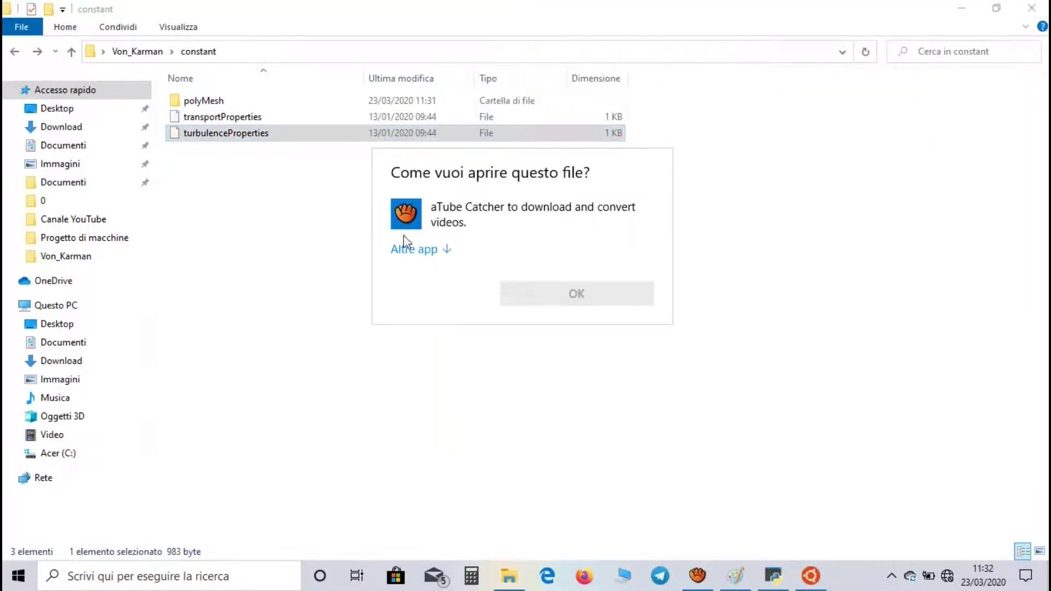
left_click(414, 249)
left_click(465, 290)
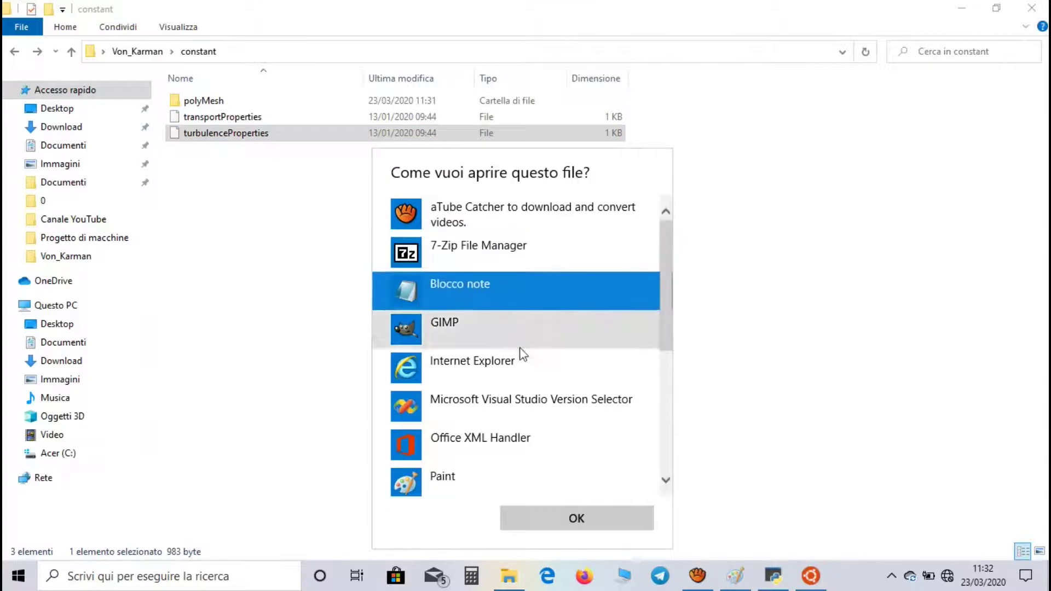
left_click(548, 514)
left_click_drag(735, 26, 647, 31)
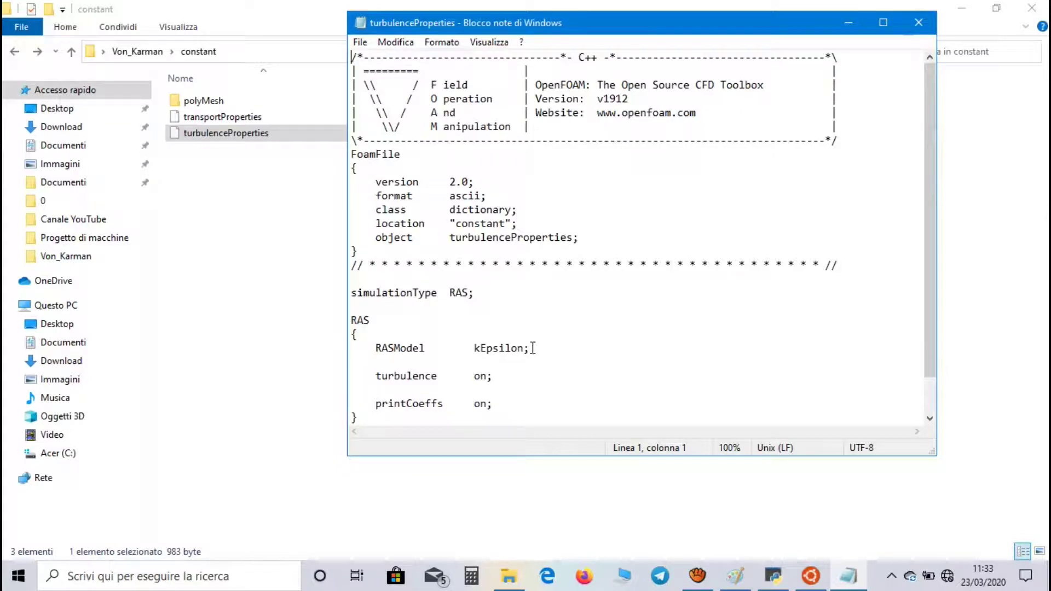
left_click(918, 22)
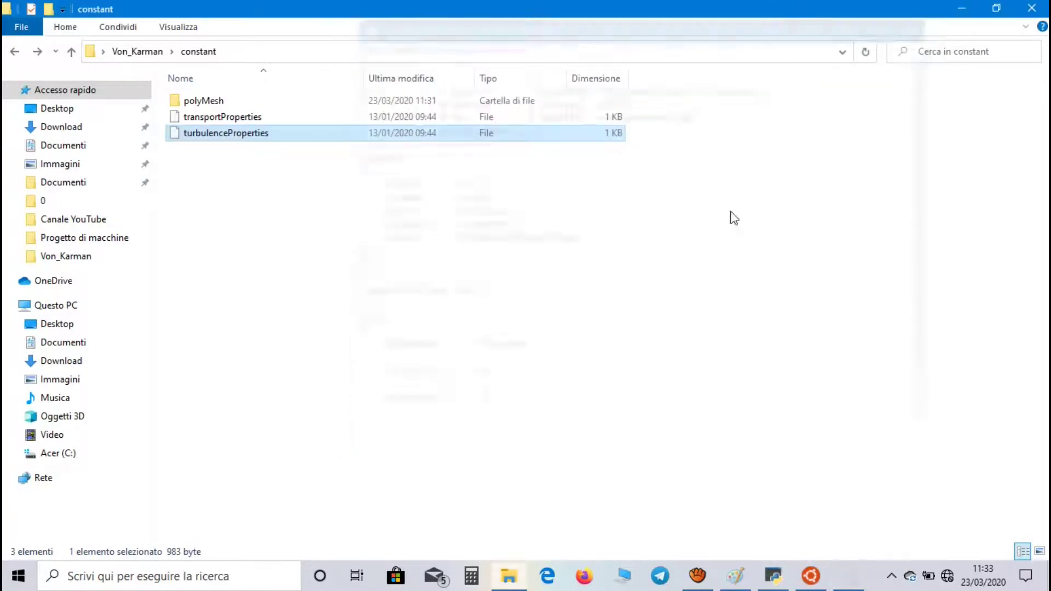
Step: Open the U file from the case's 0 folder in Notepad, review the velocity conditions on every patch, and close it
key("alt+Up")
double_click(308, 102)
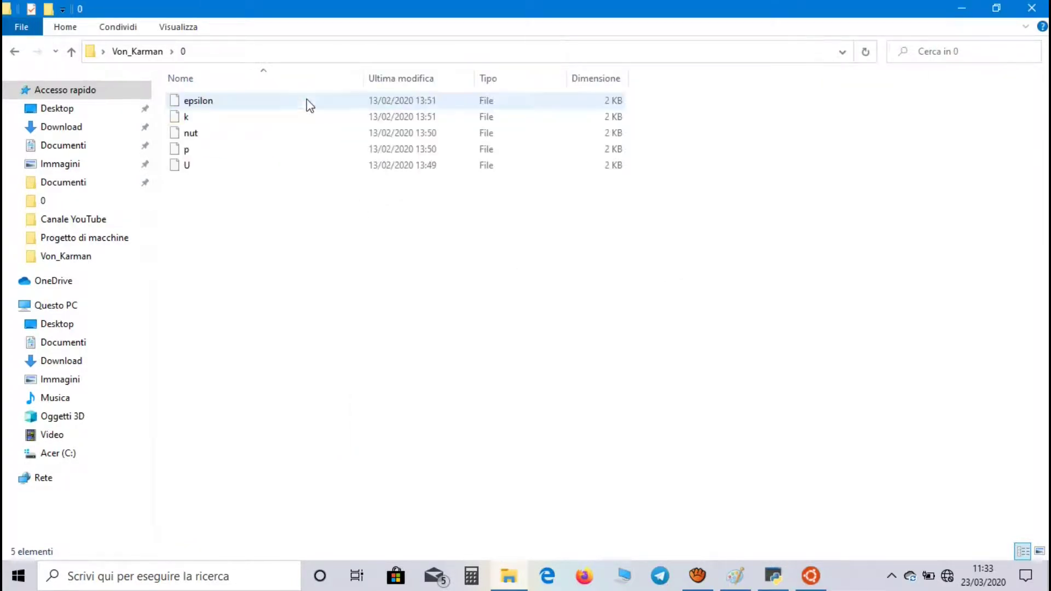
left_click(285, 172)
double_click(285, 172)
left_click(418, 247)
left_click(425, 283)
left_click(561, 516)
scroll(583, 271, "down", 1)
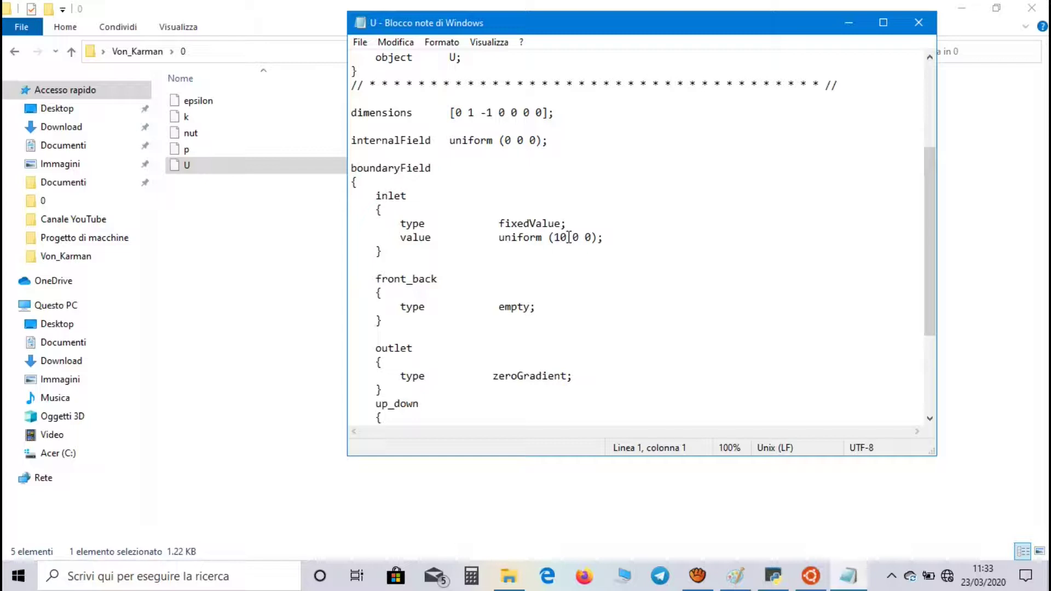
scroll(600, 305, "down", 3)
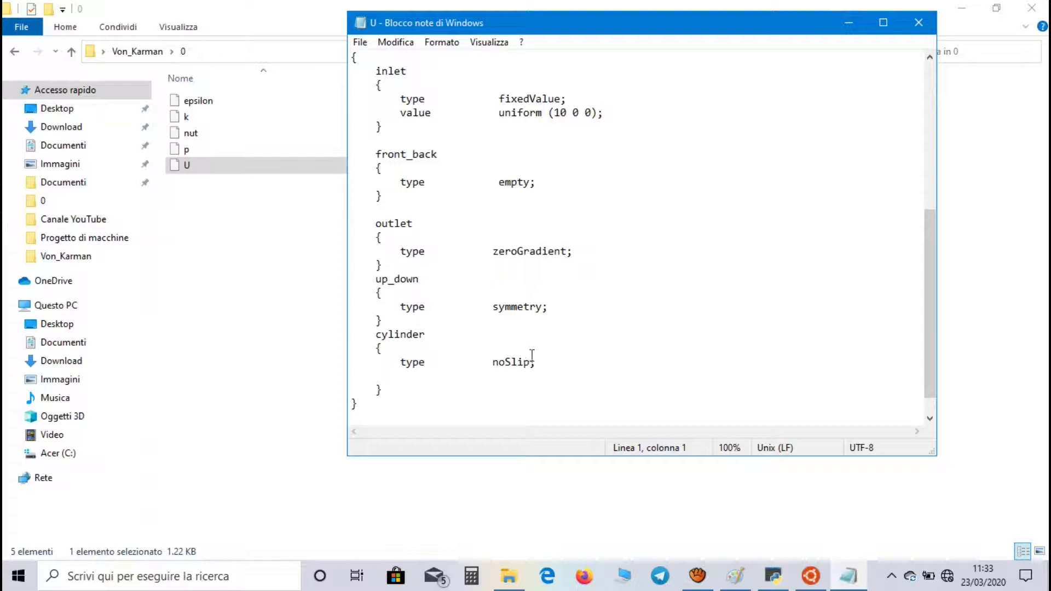
left_click(904, 30)
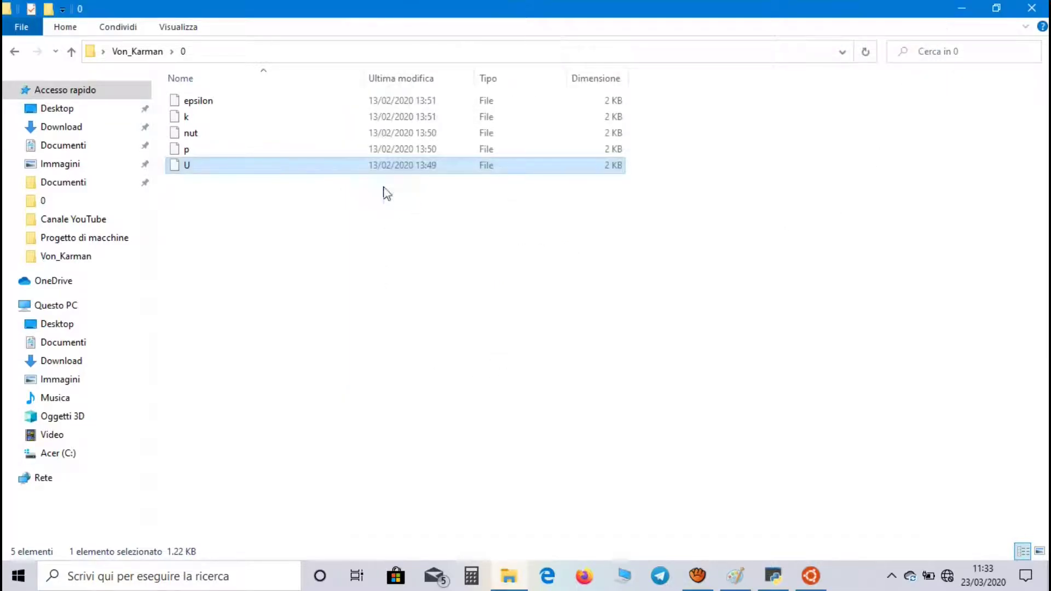
Step: Open the p file in Notepad, review the pressure boundary conditions, and close it
double_click(342, 153)
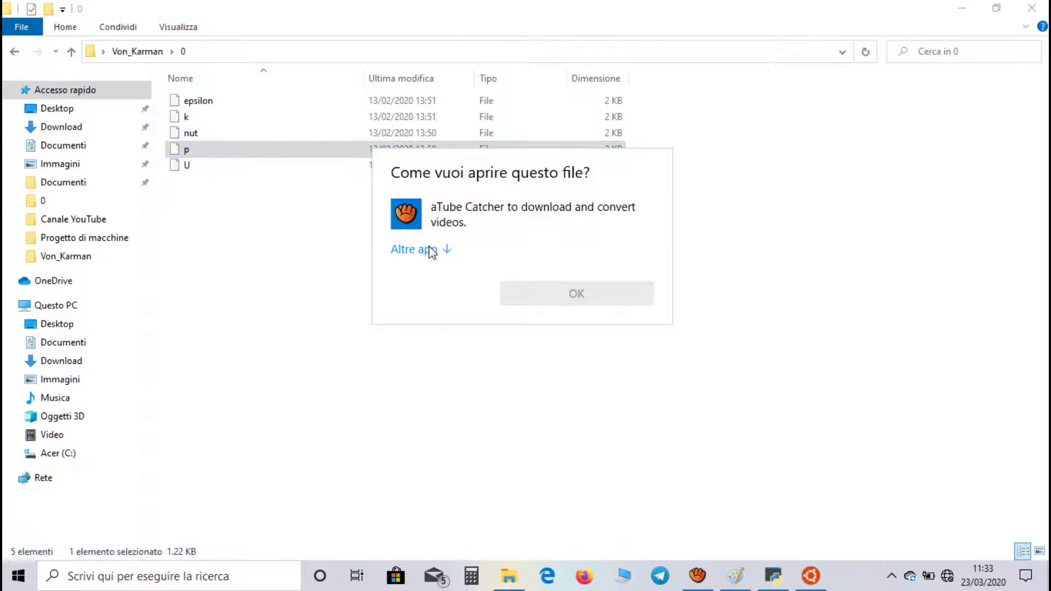
left_click(432, 250)
left_click(454, 282)
left_click(569, 510)
scroll(681, 238, "down", 7)
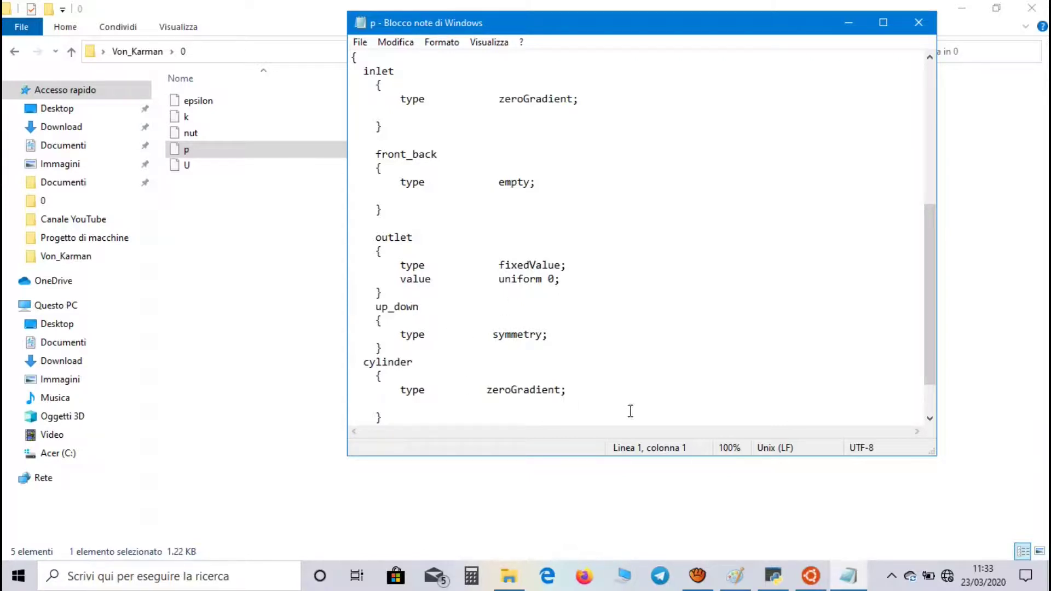
left_click(918, 23)
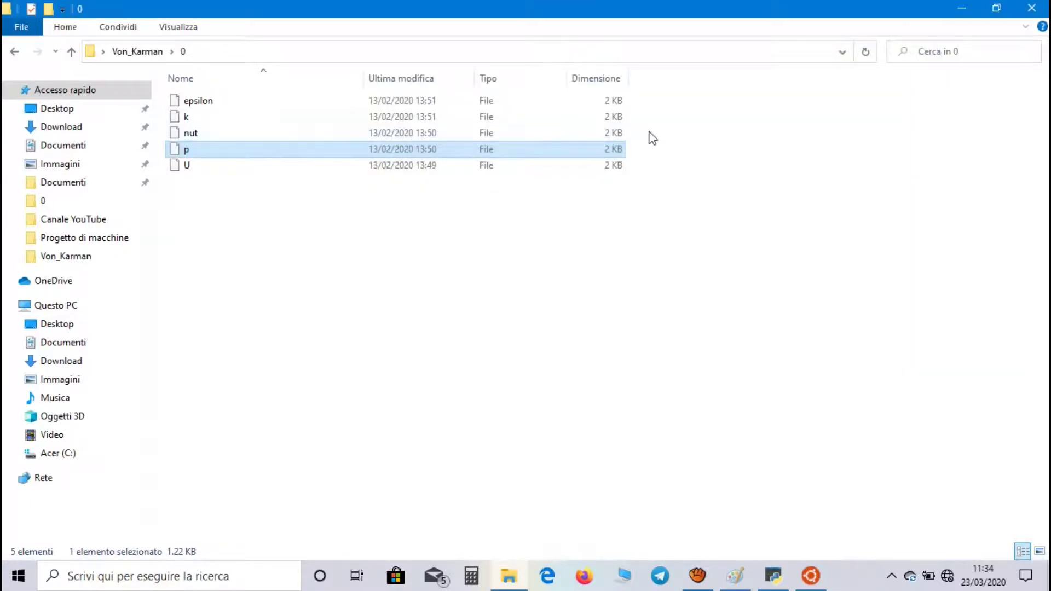
Step: Open the nut file in Notepad, review its boundary conditions through to the cylinder patch, and close it
left_click_drag(653, 138, 599, 97)
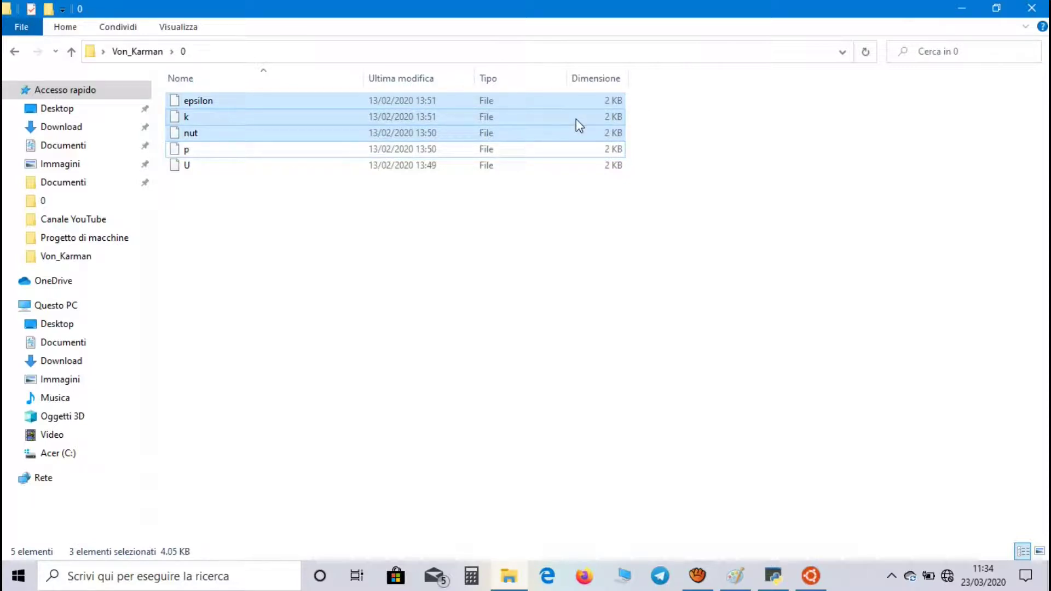
left_click(558, 135)
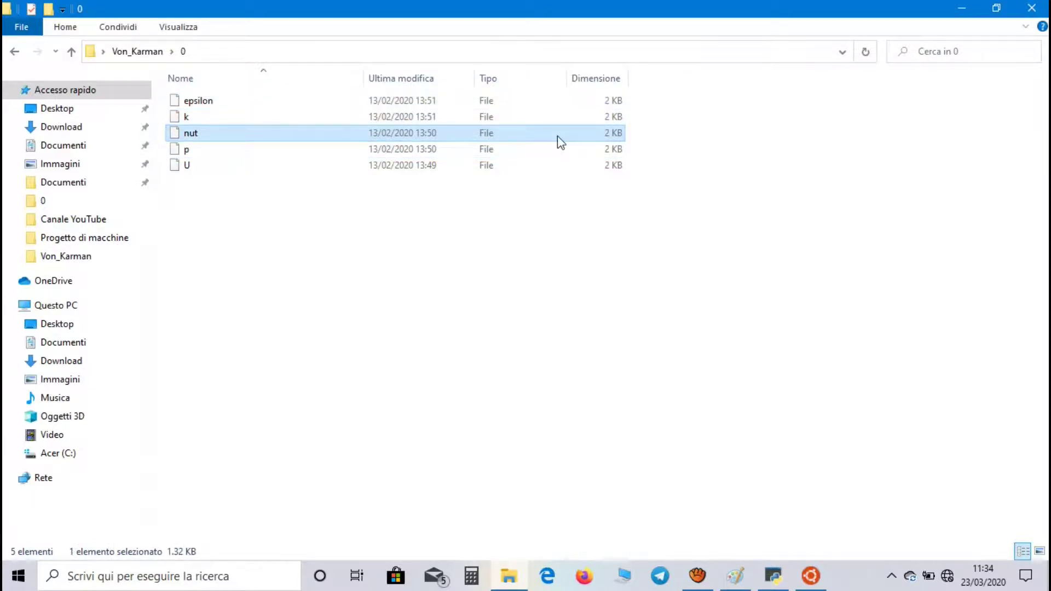
double_click(557, 136)
left_click(472, 240)
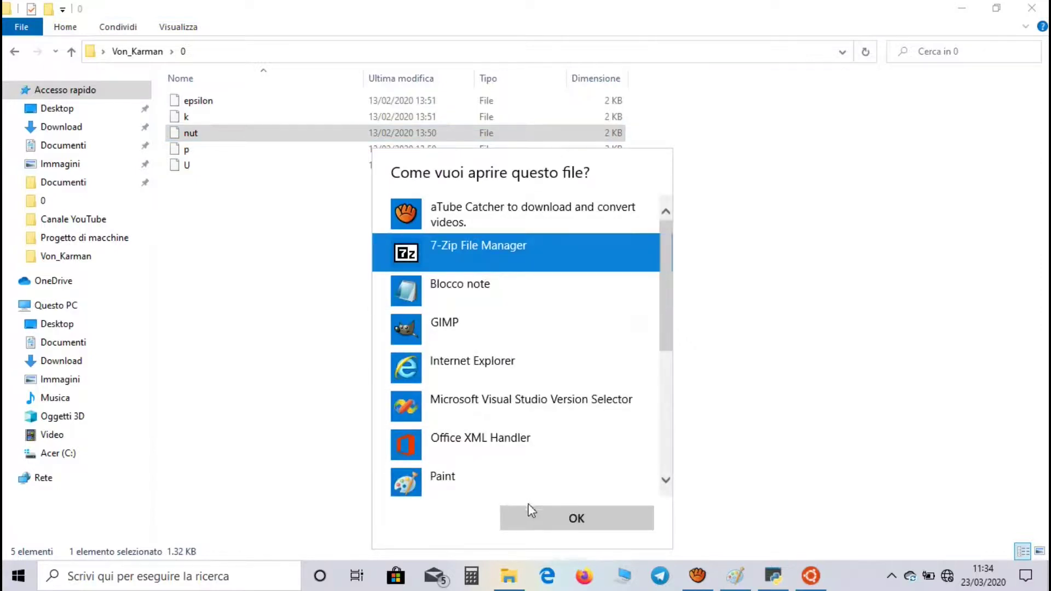
left_click(478, 299)
left_click(518, 518)
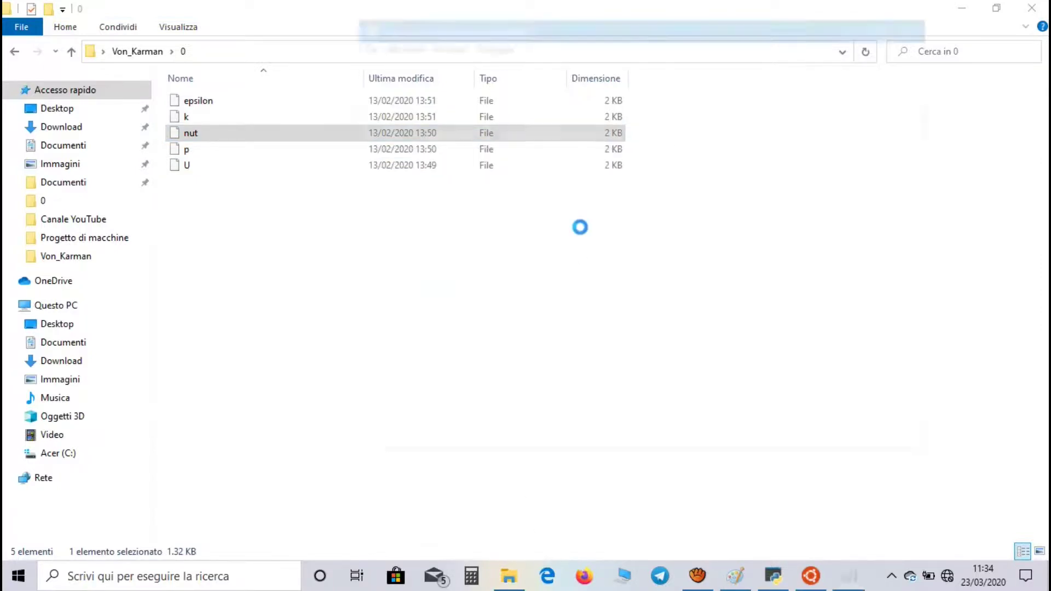
scroll(589, 216, "down", 4)
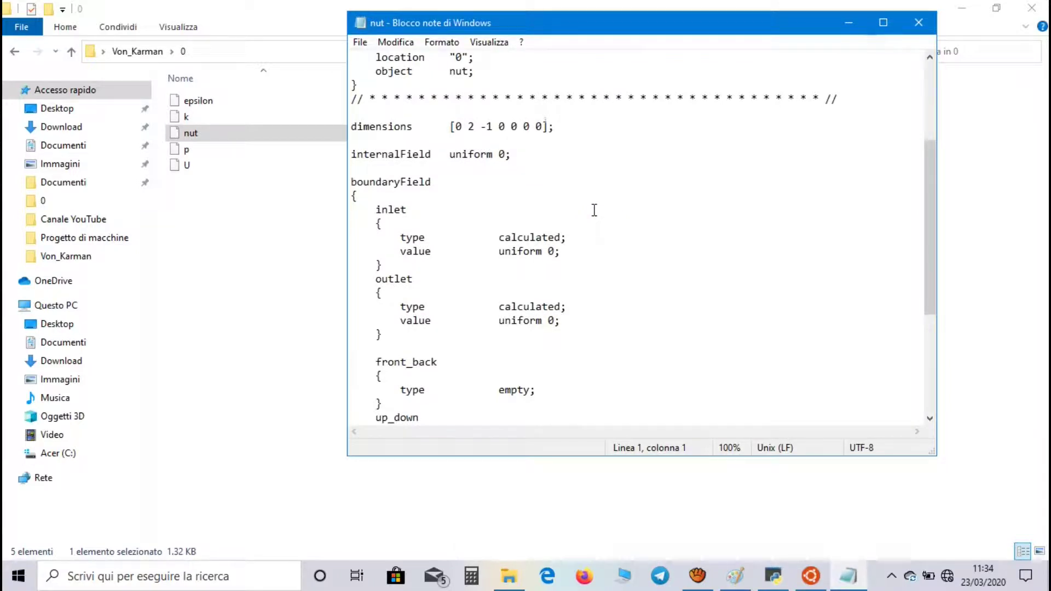
scroll(615, 212, "down", 2)
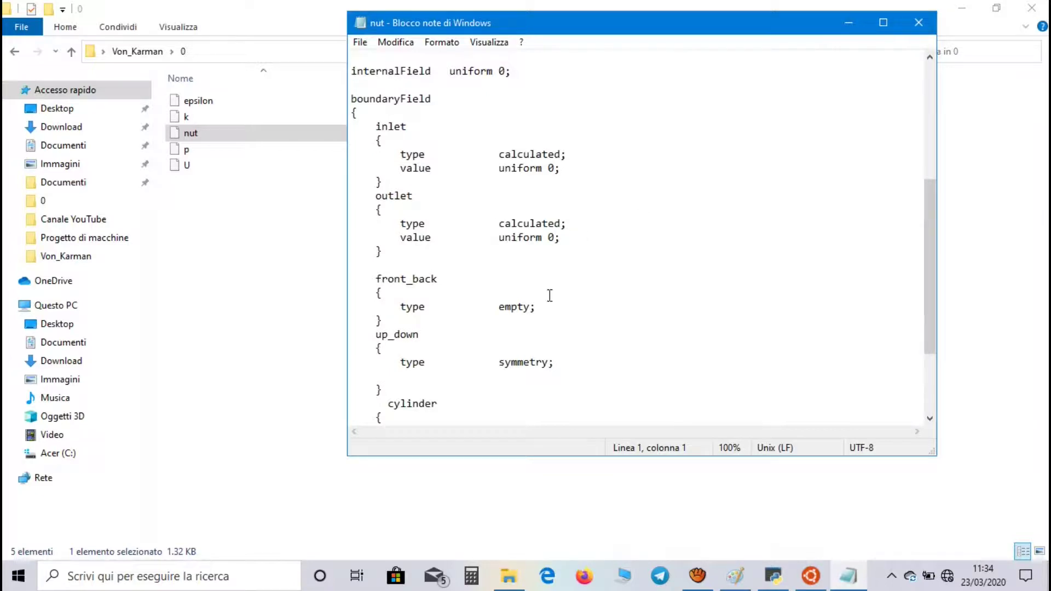
scroll(564, 305, "down", 1)
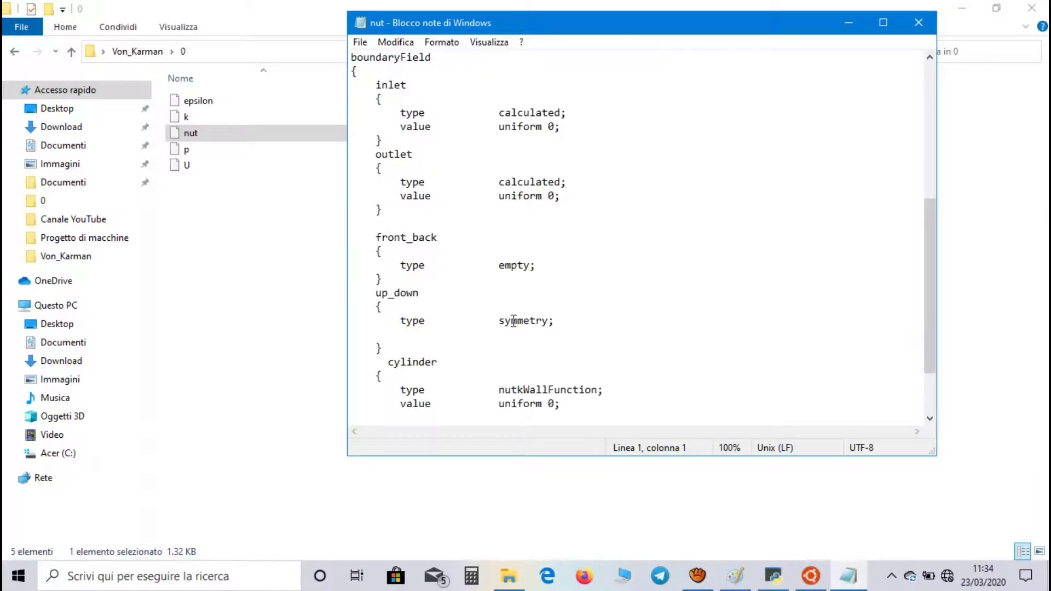
scroll(450, 305, "down", 1)
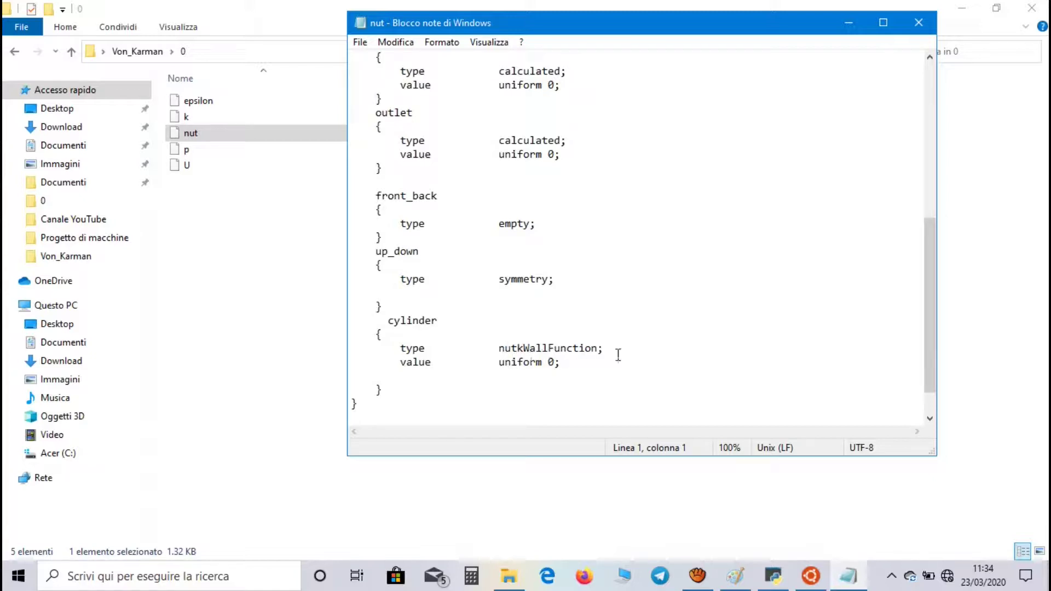
left_click(918, 23)
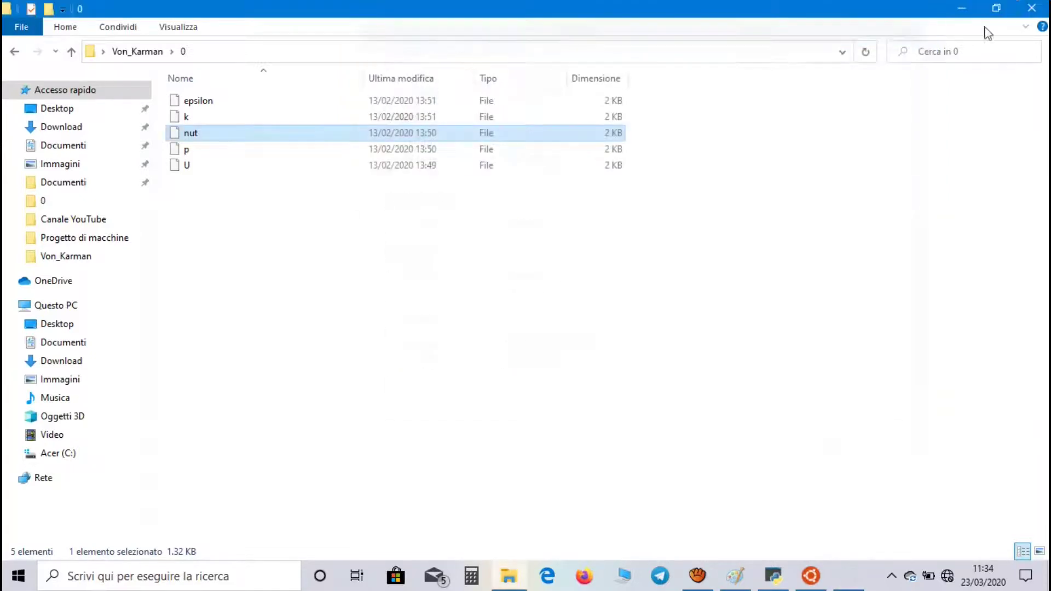
Step: Open the k file in Notepad, review its boundary conditions through to the cylinder patch, and close it
double_click(349, 116)
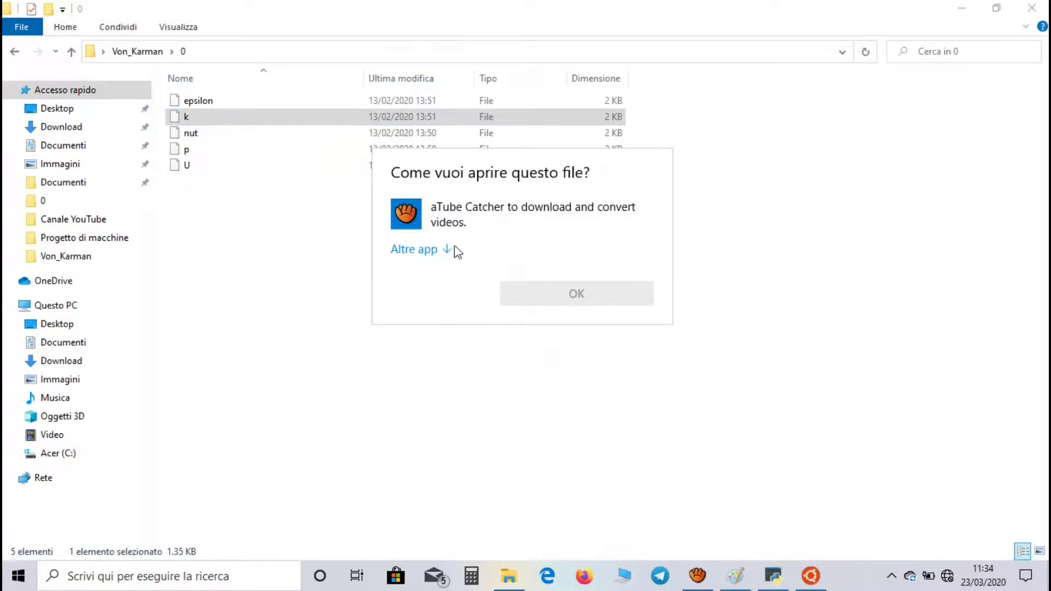
left_click(453, 249)
left_click(472, 288)
left_click(555, 516)
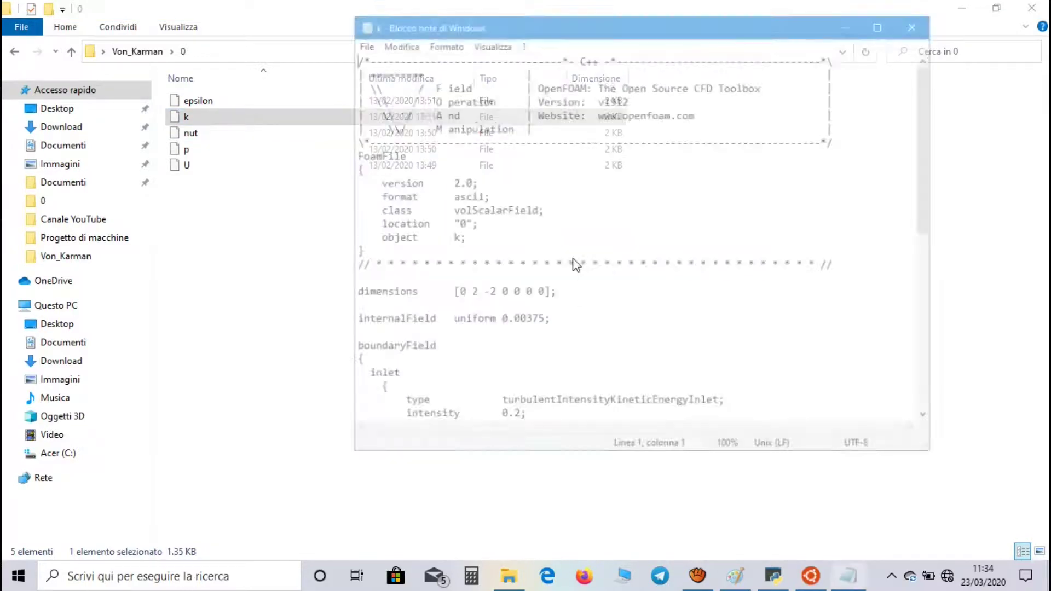
scroll(575, 246, "down", 6)
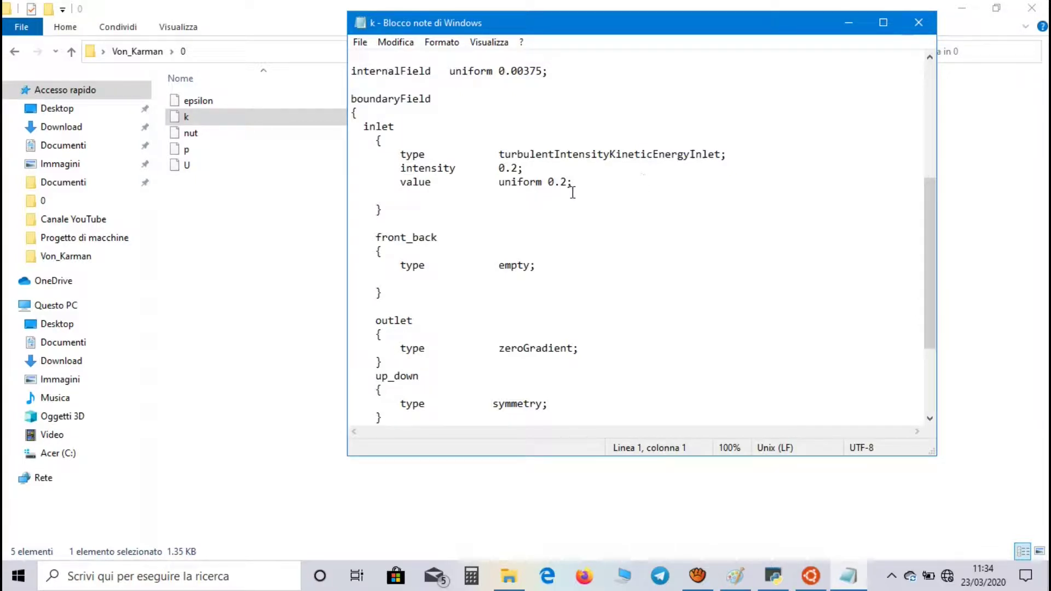
scroll(568, 166, "down", 3)
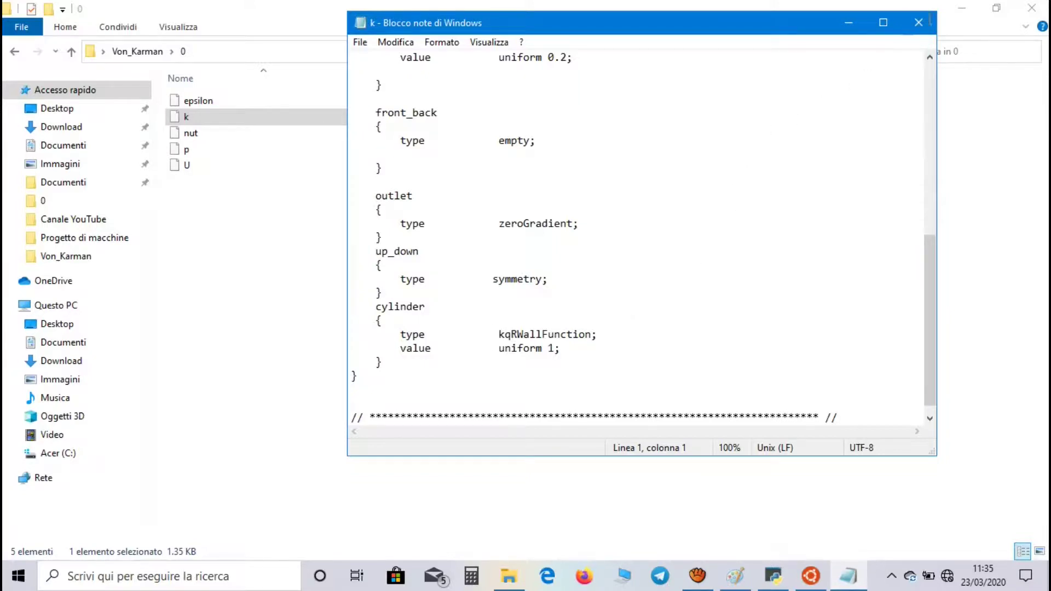
left_click(919, 22)
Step: Open the epsilon file in Notepad, review the dissipation conditions on every patch, and close it
double_click(229, 103)
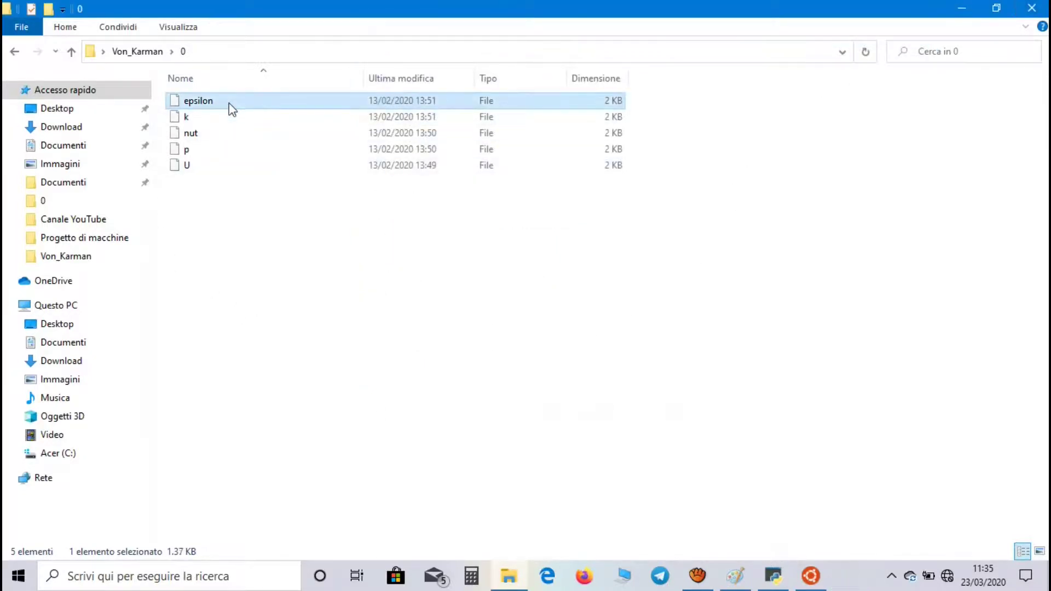
left_click(416, 248)
left_click(470, 294)
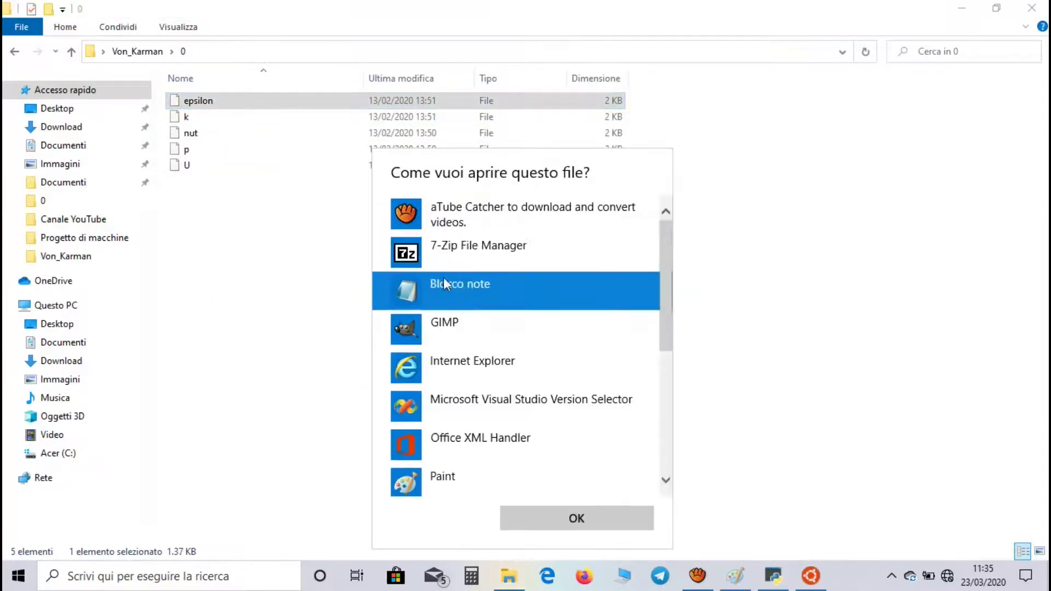
left_click(572, 517)
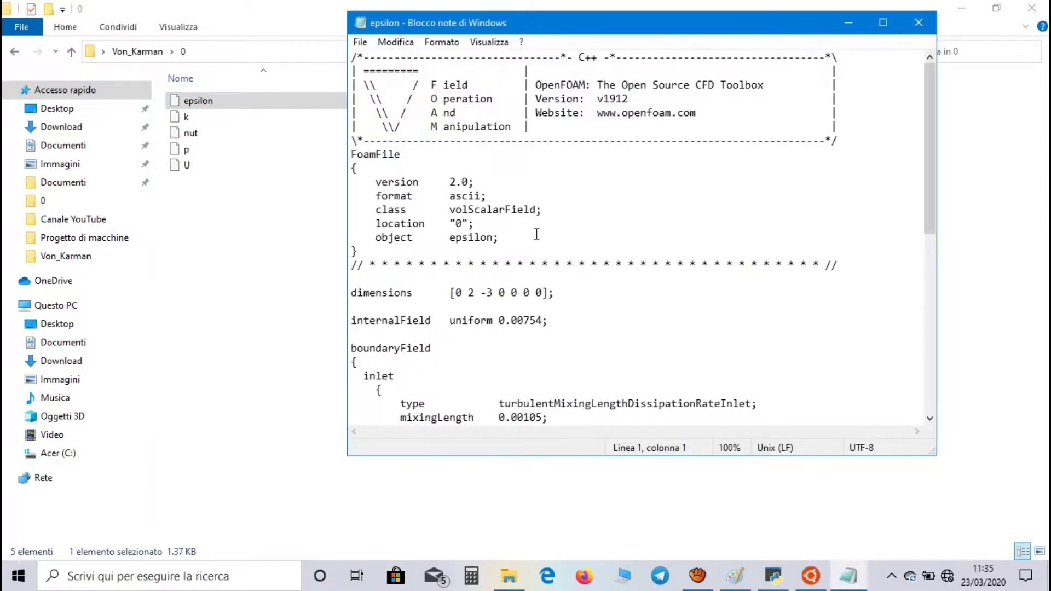
scroll(536, 234, "down", 7)
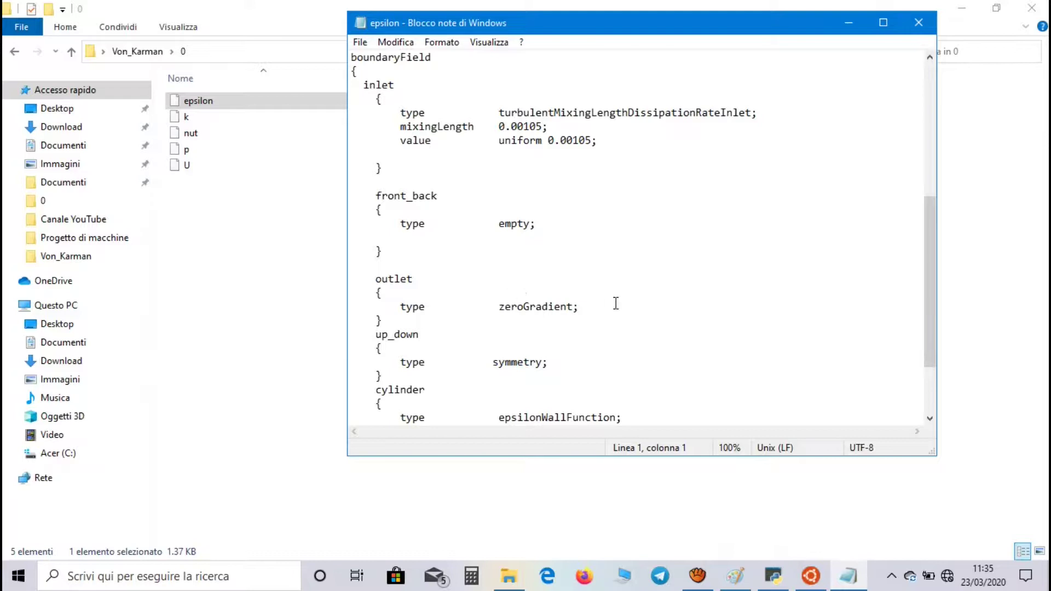
scroll(421, 279, "down", 1)
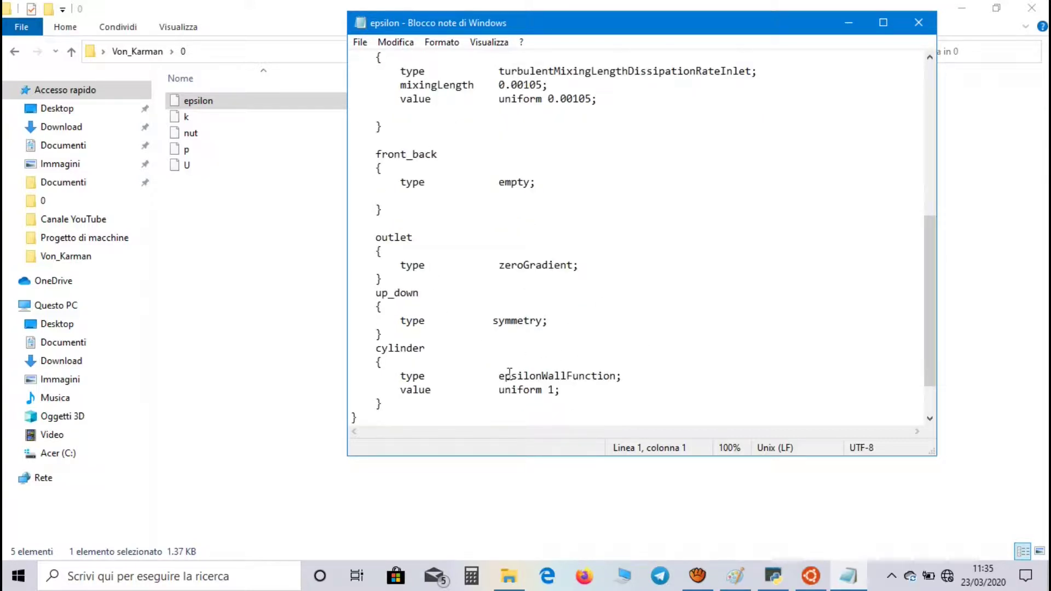
left_click(919, 22)
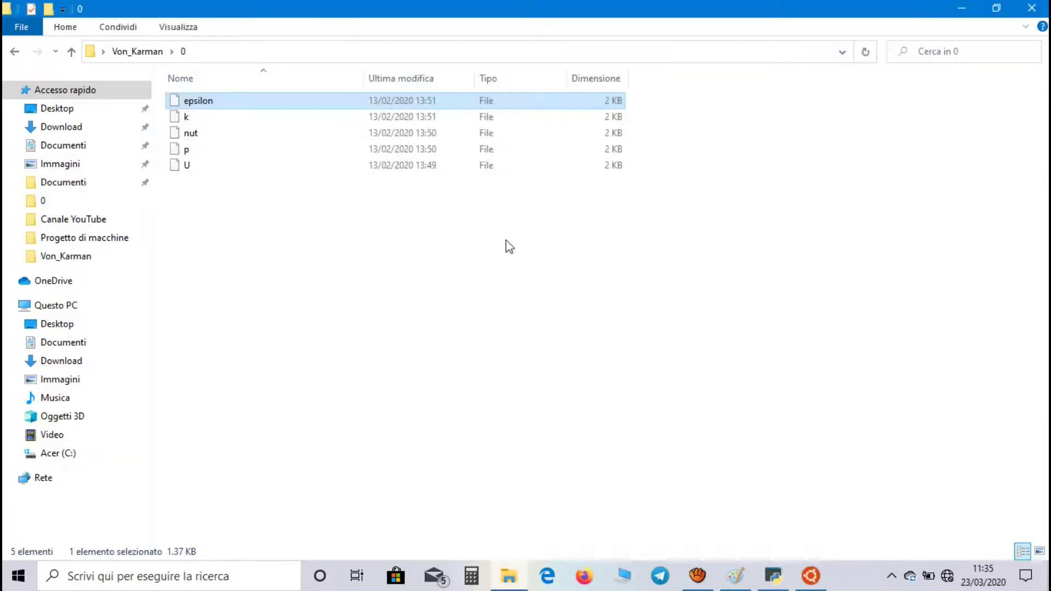
left_click(323, 204)
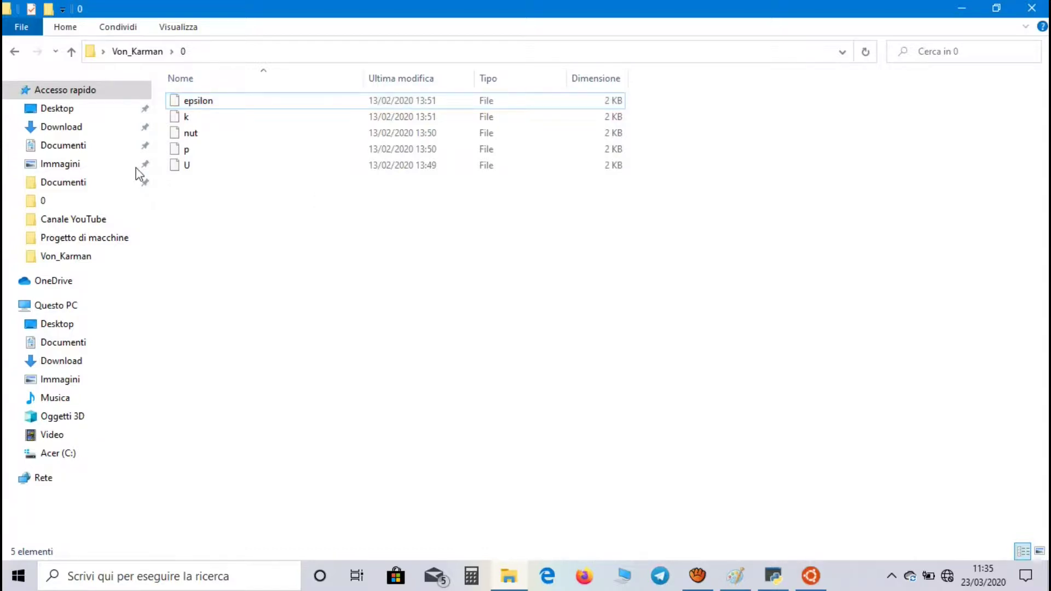
Step: Open controlDict from the case's system folder in Notepad and review the solver, time and write settings
key("BackSpace")
double_click(274, 136)
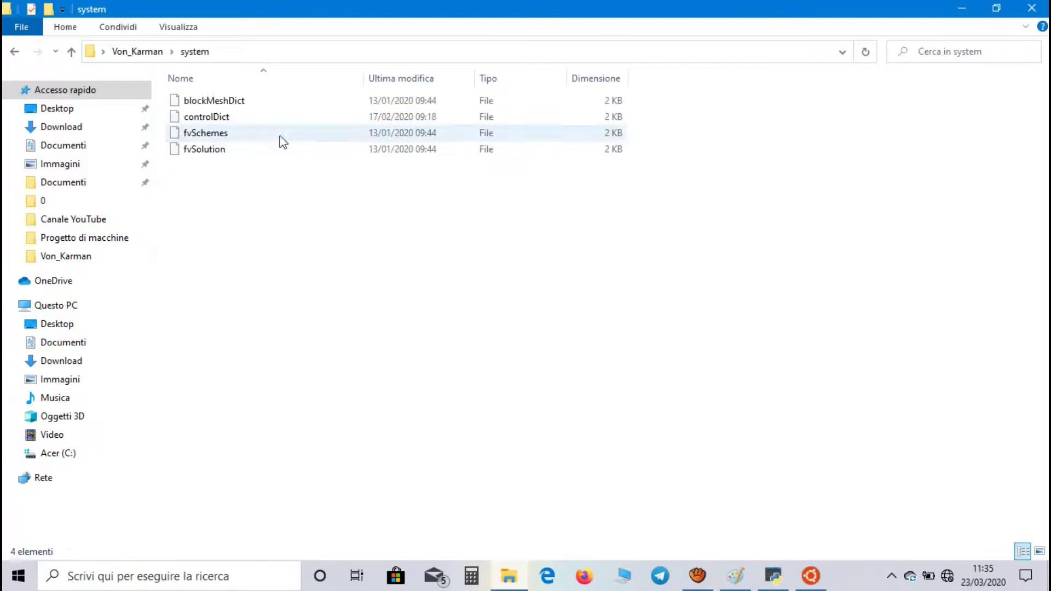
left_click(330, 118)
double_click(330, 118)
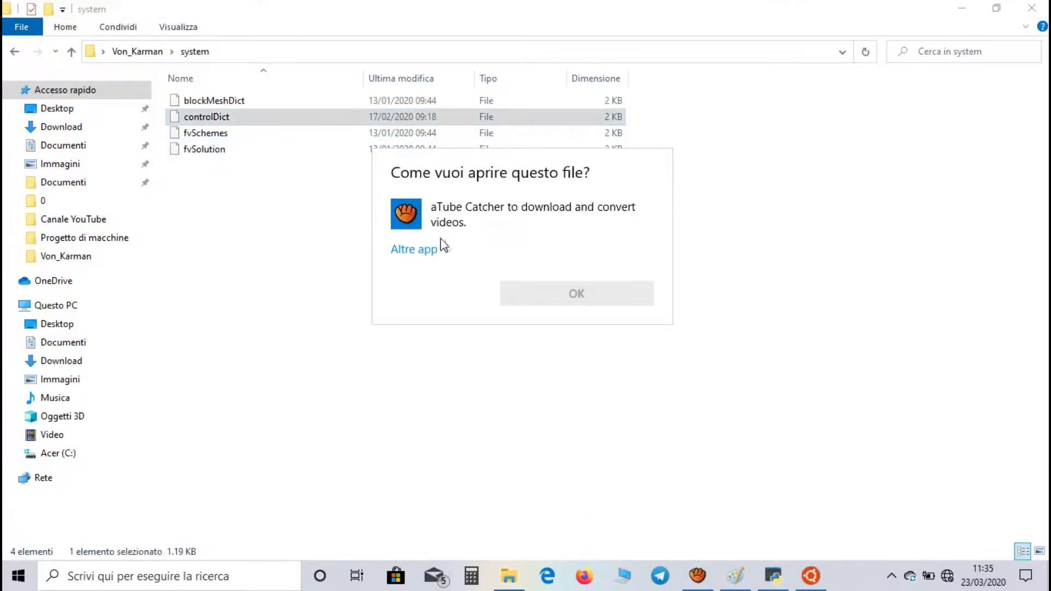
left_click(441, 249)
left_click(465, 289)
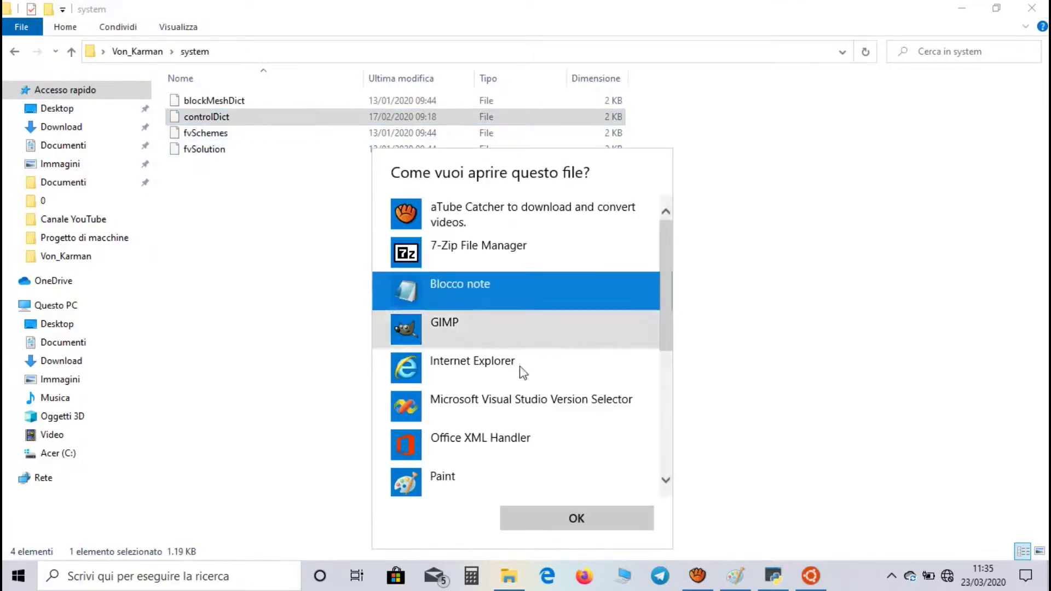
left_click(550, 513)
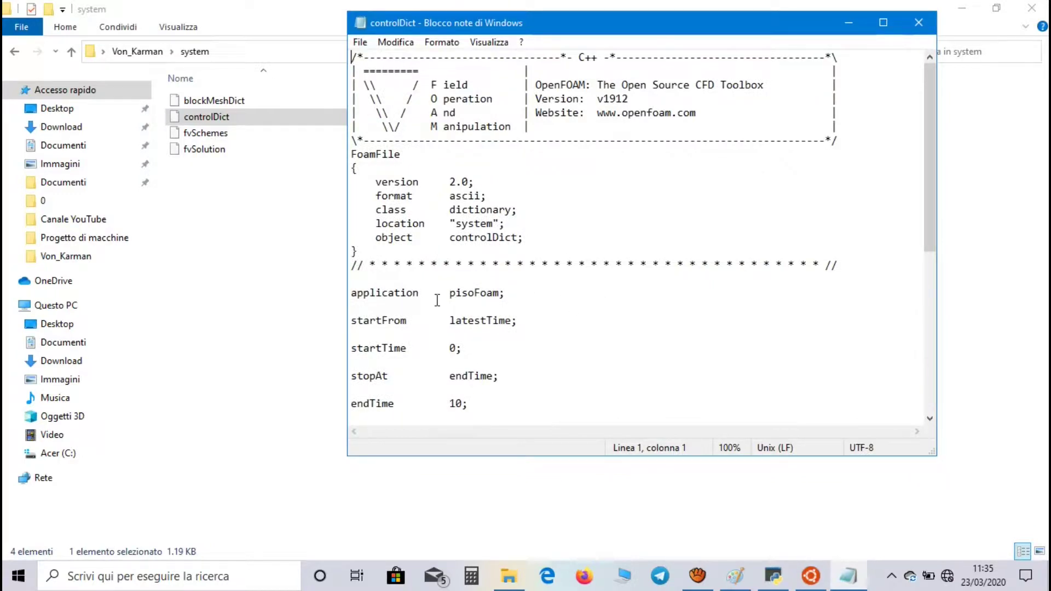
scroll(537, 300, "down", 5)
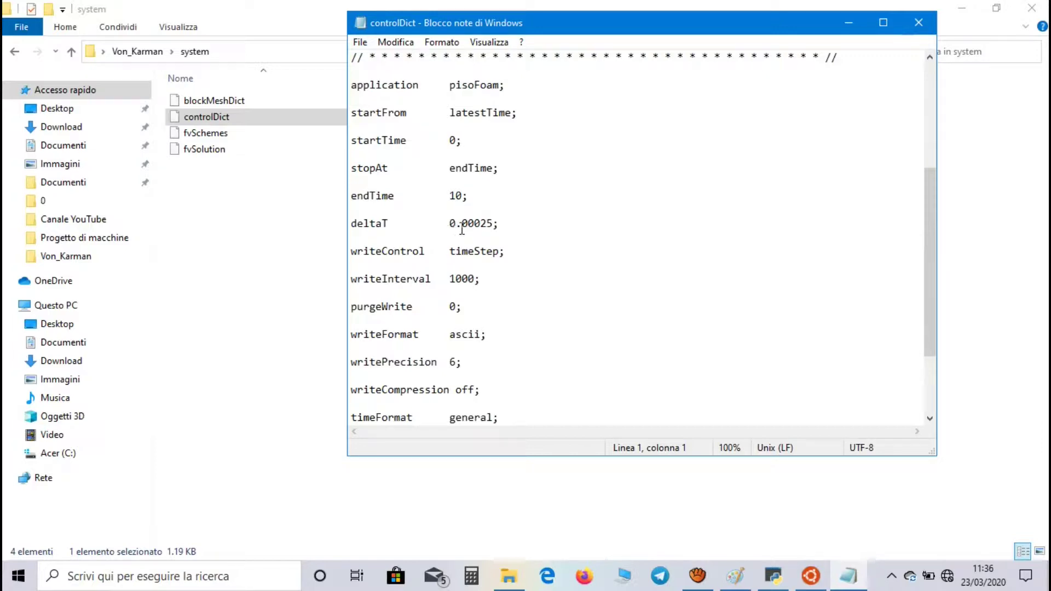
scroll(504, 188, "up", 1)
scroll(505, 187, "down", 1)
Step: Set deltaT to 0.25 in controlDict, save the file, and return to the system folder window
left_click(482, 223)
key("BackSpace")
key("BackSpace")
key("BackSpace")
key("BackSpace")
type(".")
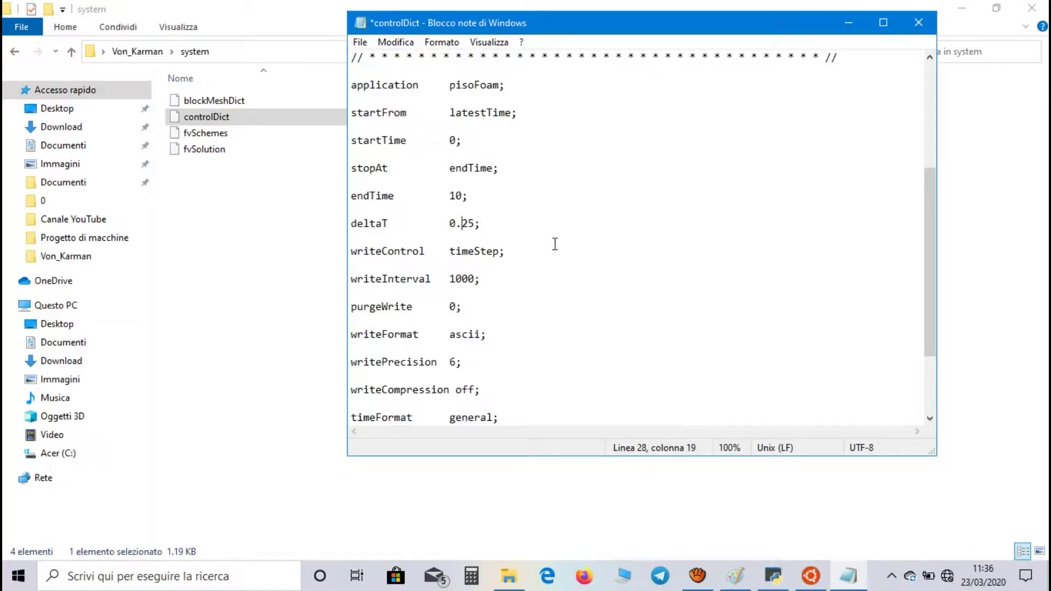
left_click(361, 41)
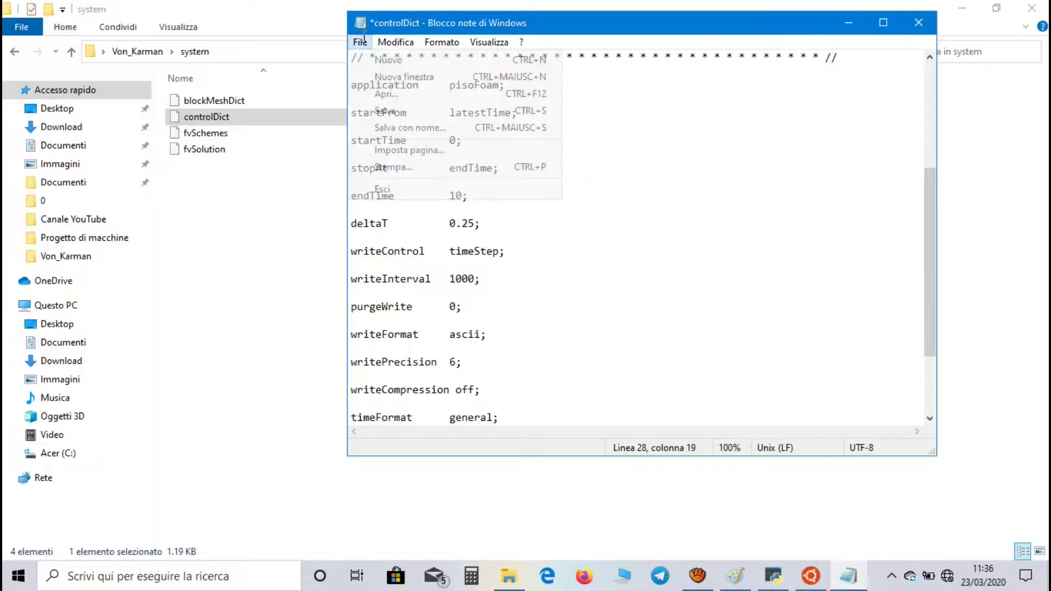
left_click(391, 111)
left_click(314, 189)
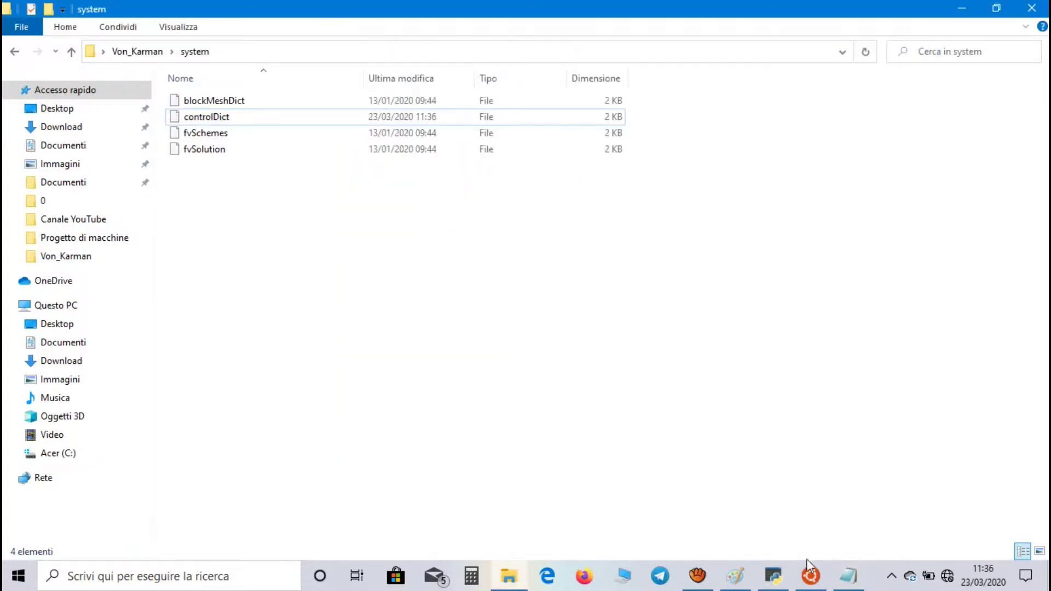
Step: Switch to the Ubuntu terminal and try to run the pisoFoam solver on the Von_Karman case
left_click(810, 573)
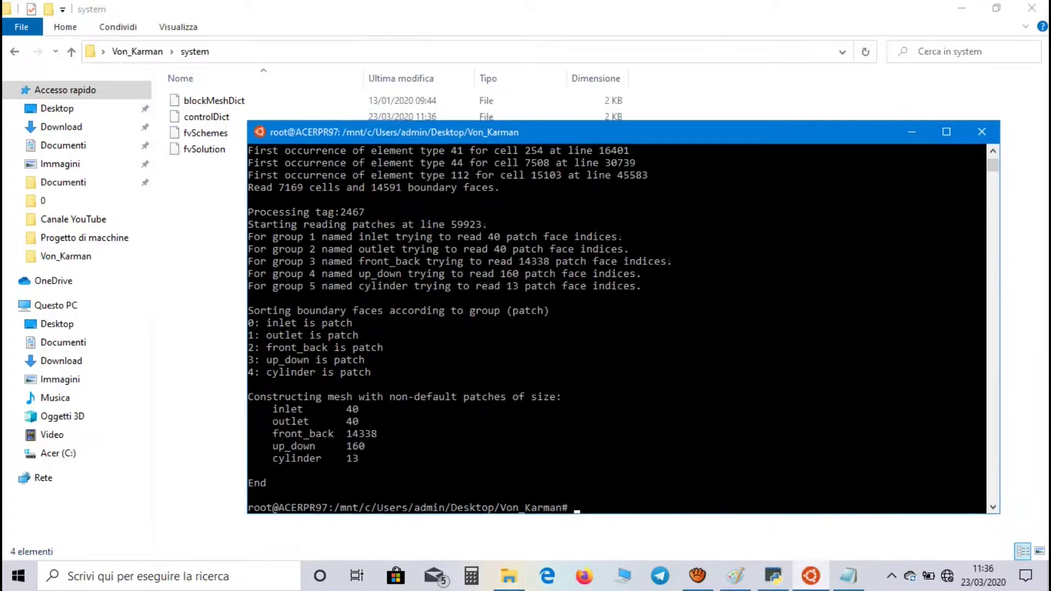
type("pisoFoam")
key("Return")
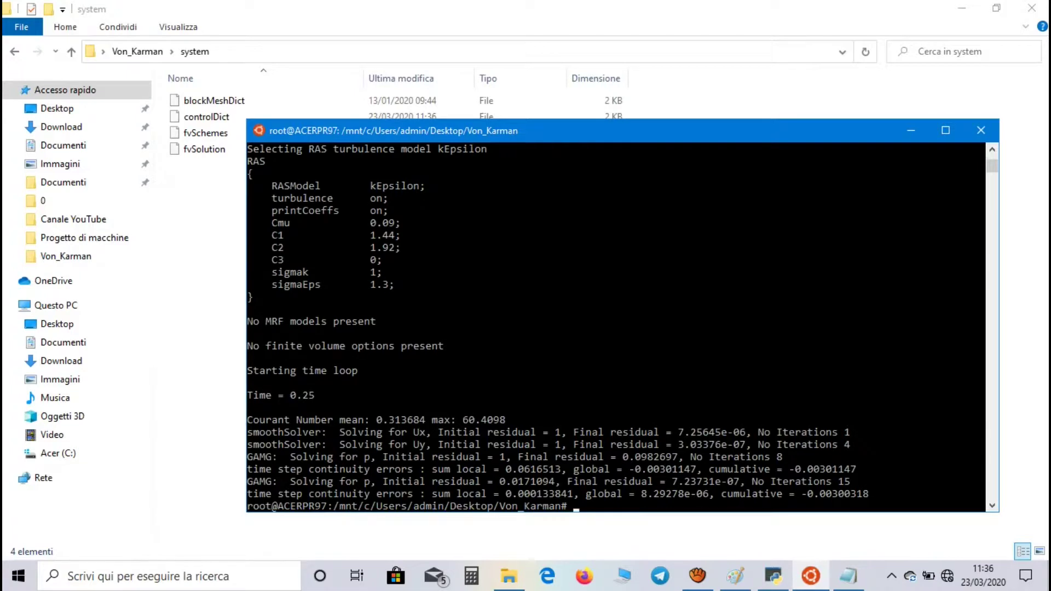
Step: Return to controlDict in Notepad, set deltaT to 0.00025, save the file, and minimize it
key("alt+Tab")
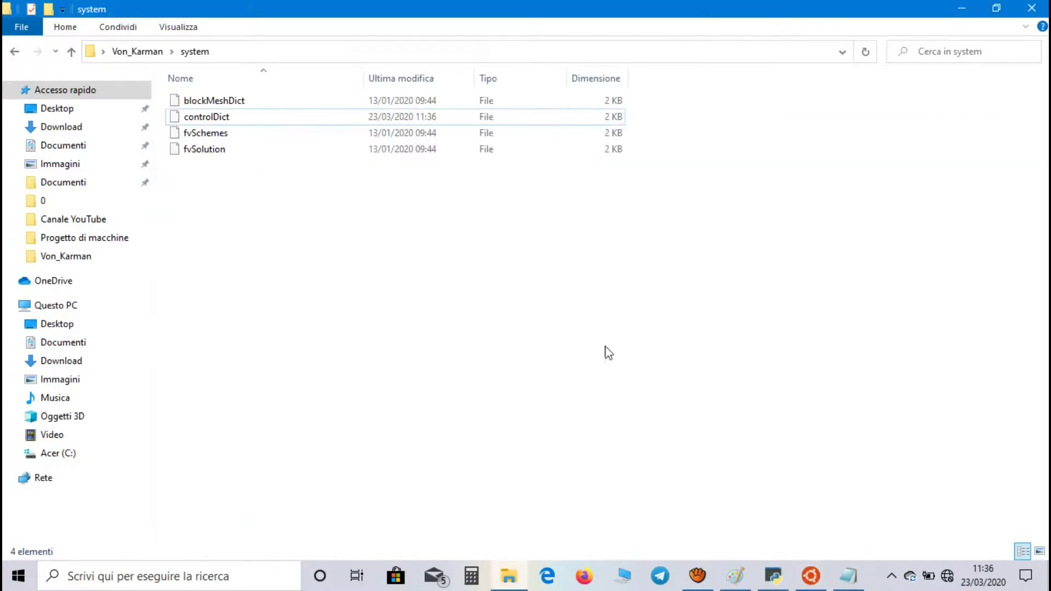
left_click(837, 584)
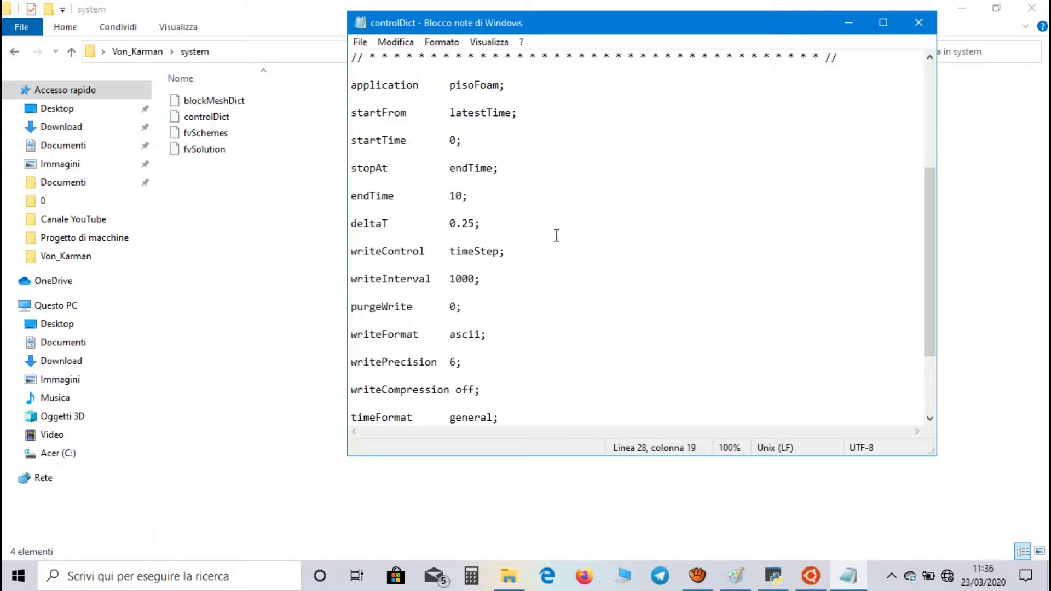
type("000")
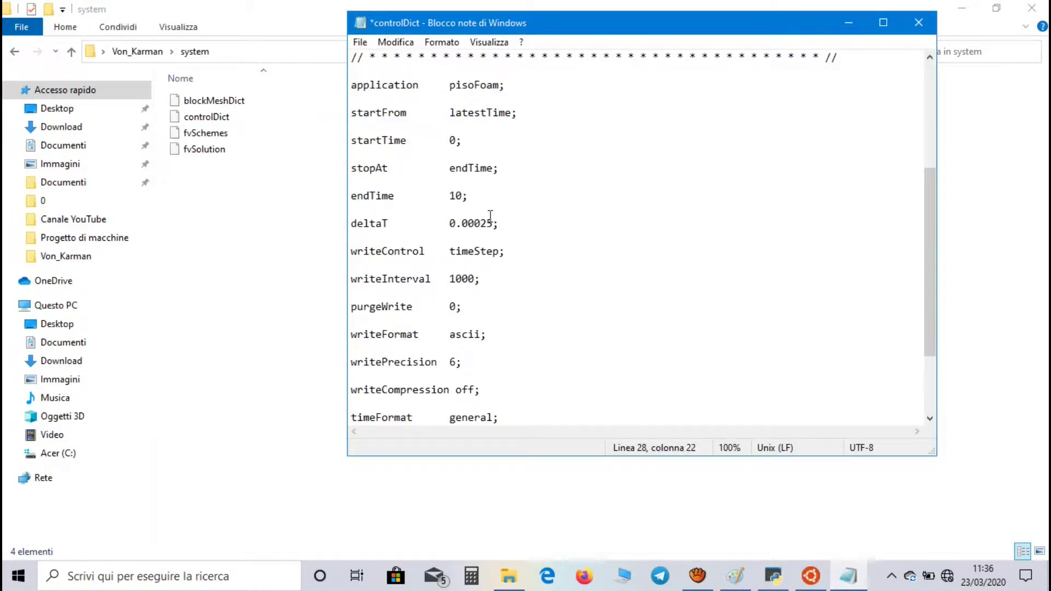
left_click(360, 42)
left_click(385, 110)
left_click(848, 22)
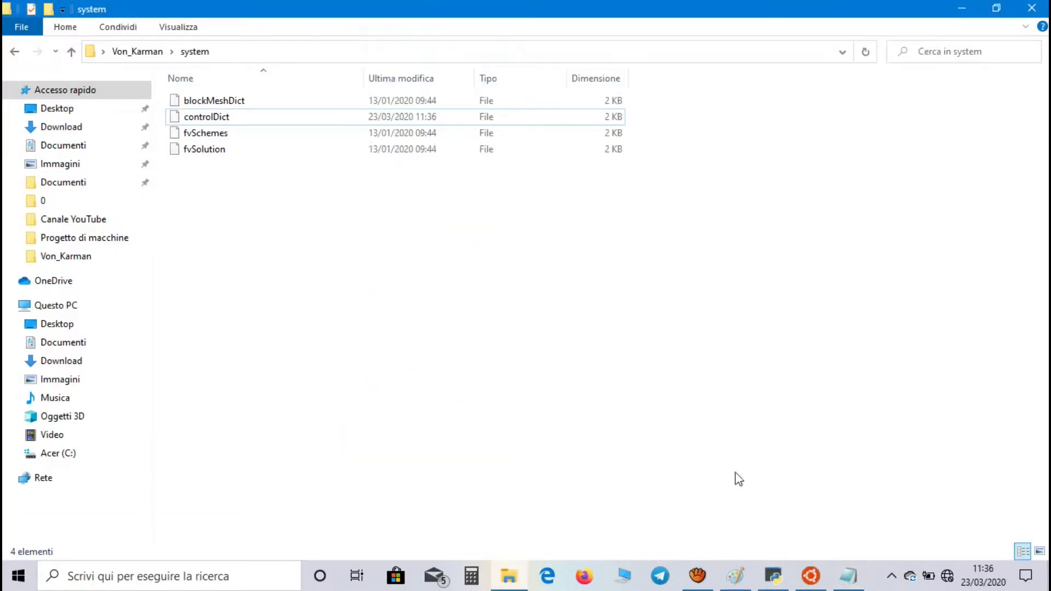
Step: Run pisoFoam again in the Ubuntu terminal, let it compute some time steps, and stop the solver
left_click(810, 575)
key("Up")
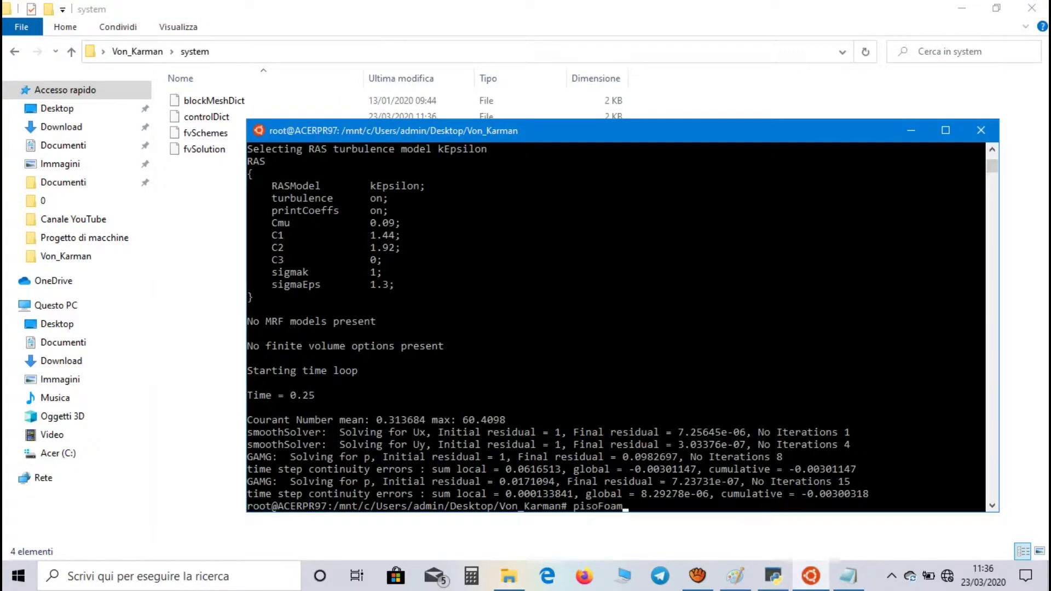
key("Return")
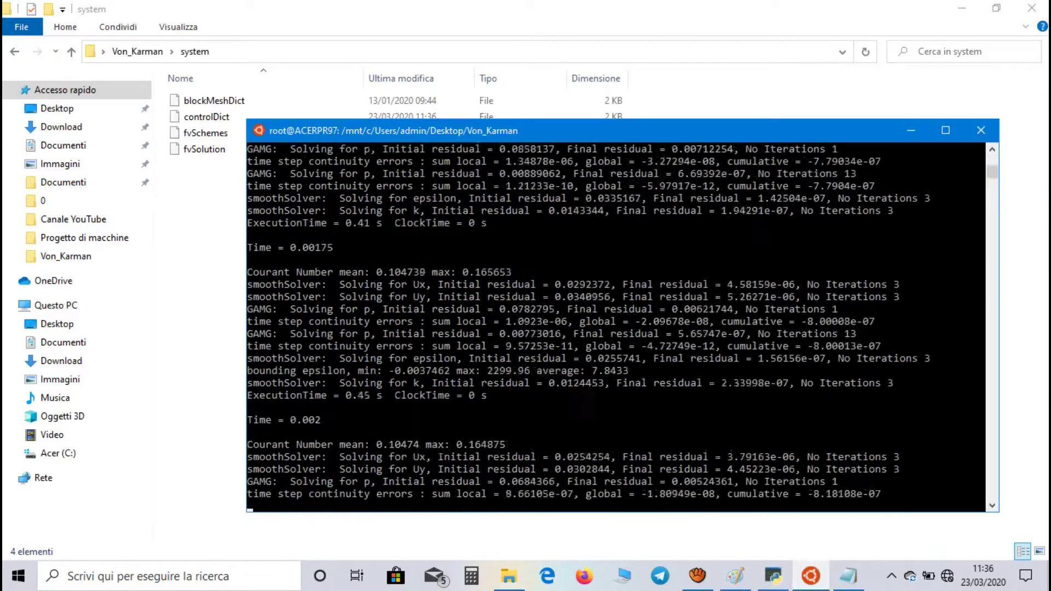
key("ctrl+z")
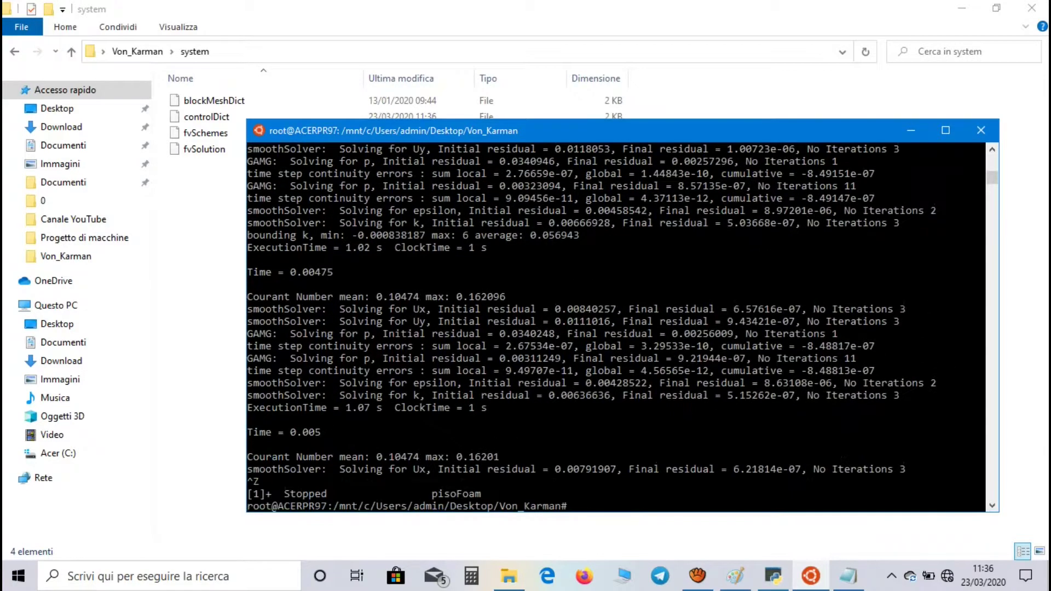
Step: Compute the time between saved results in Calculator by multiplying controlDict's writeInterval of 1000 by the deltaT of 0.00025
key("alt+Tab")
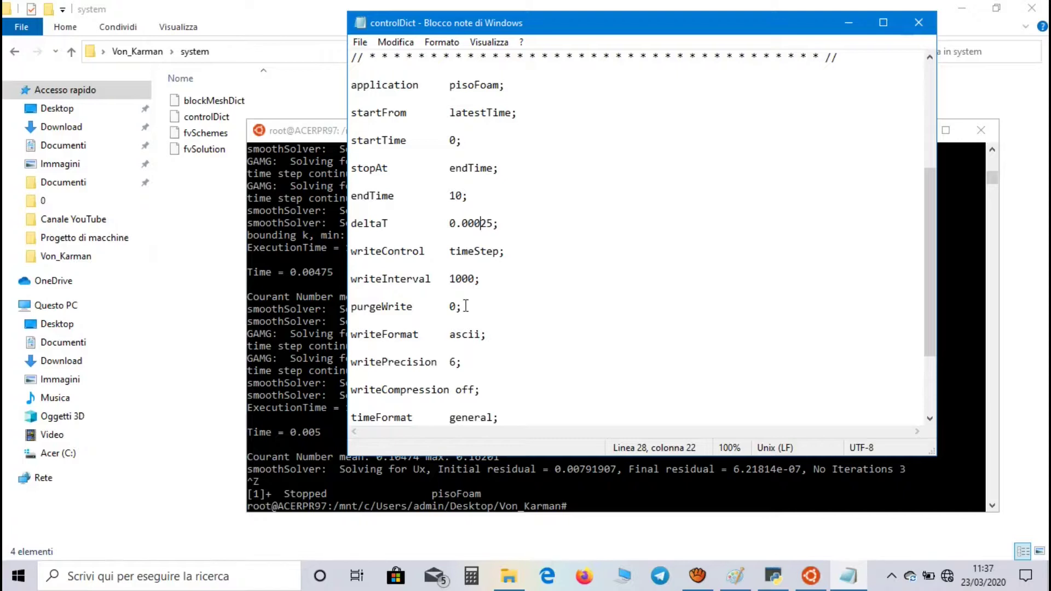
left_click(472, 576)
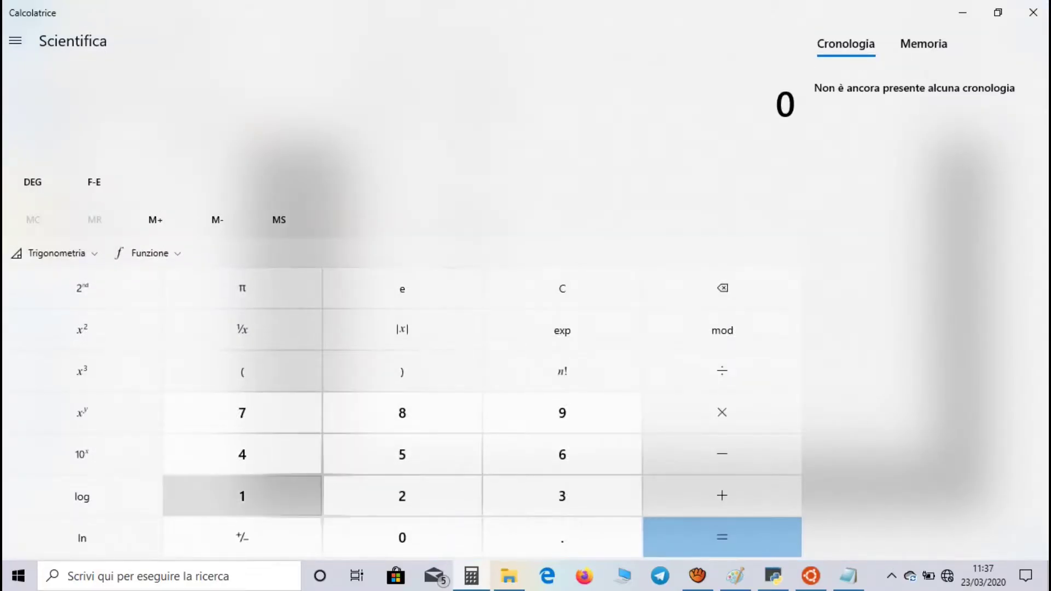
type("1")
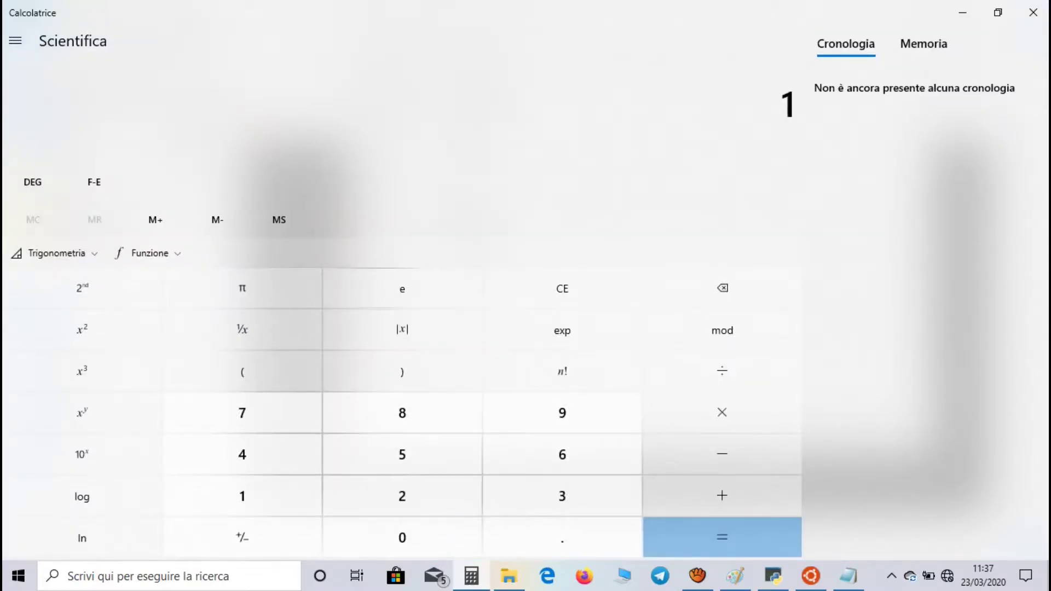
type("000")
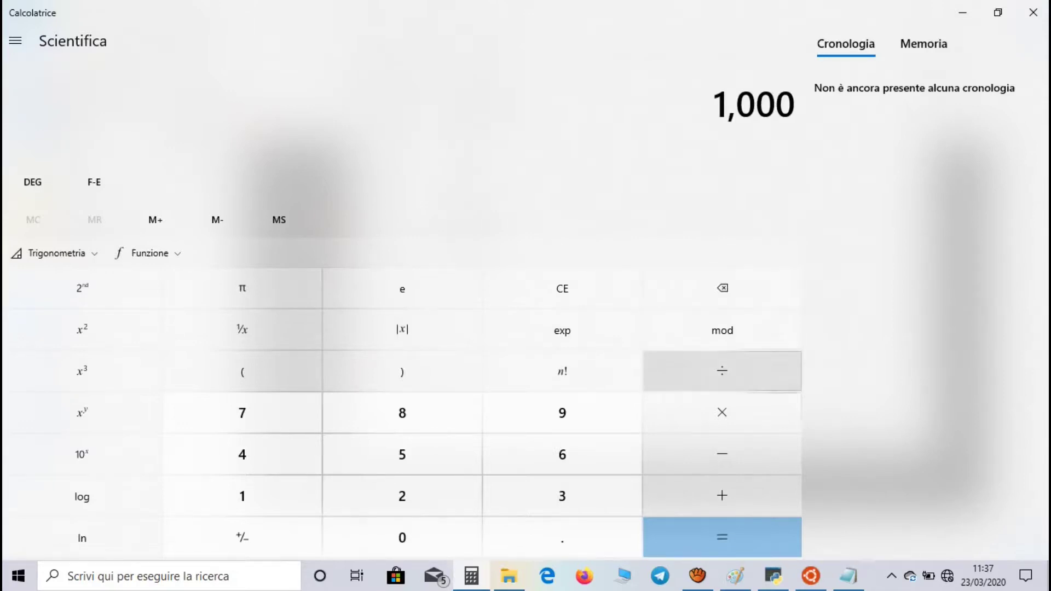
type("*")
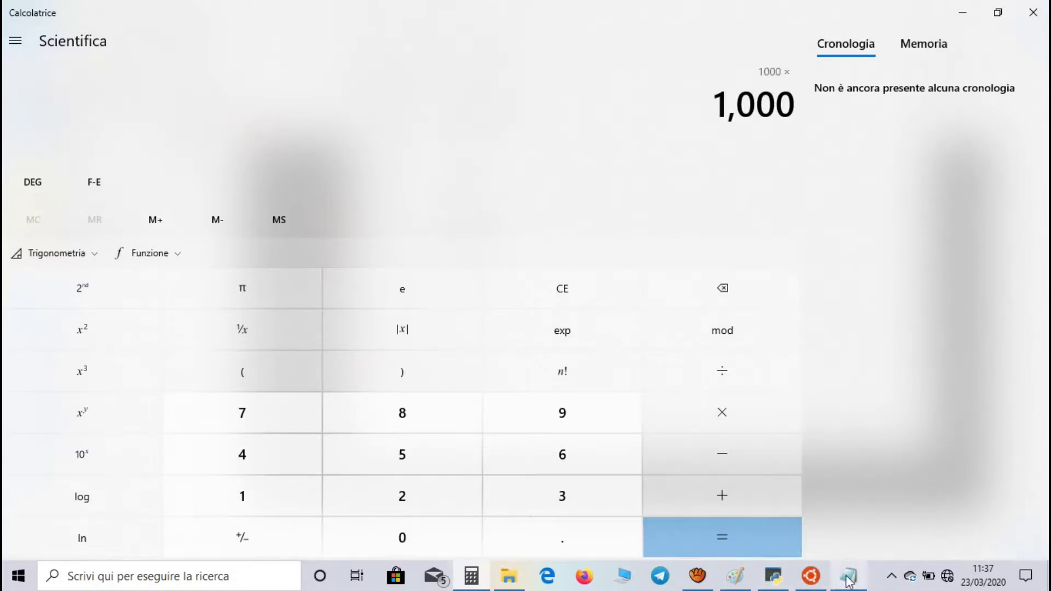
key("alt+Tab")
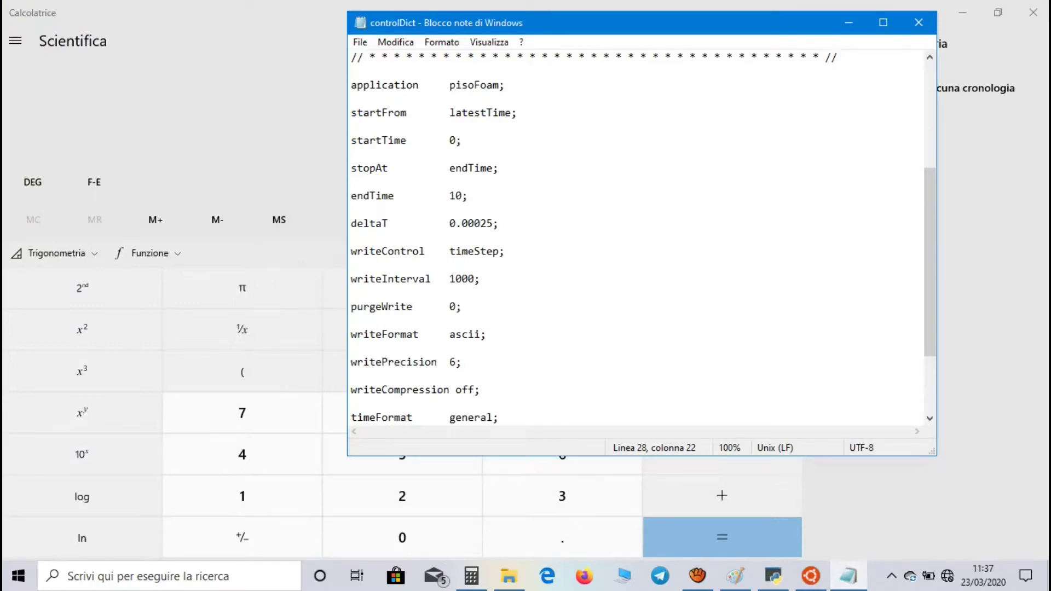
left_click(312, 144)
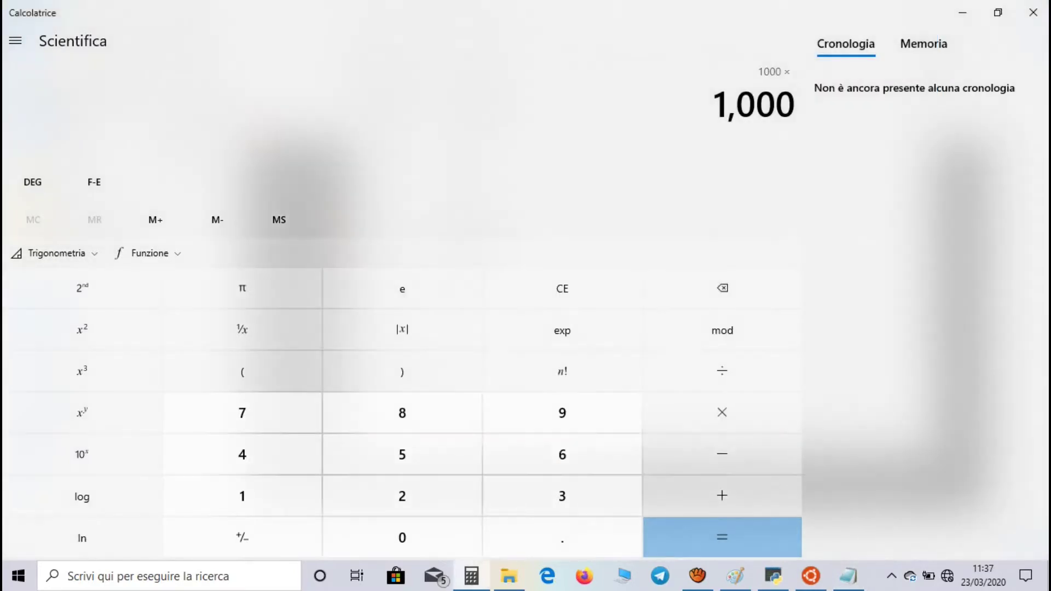
type("0.")
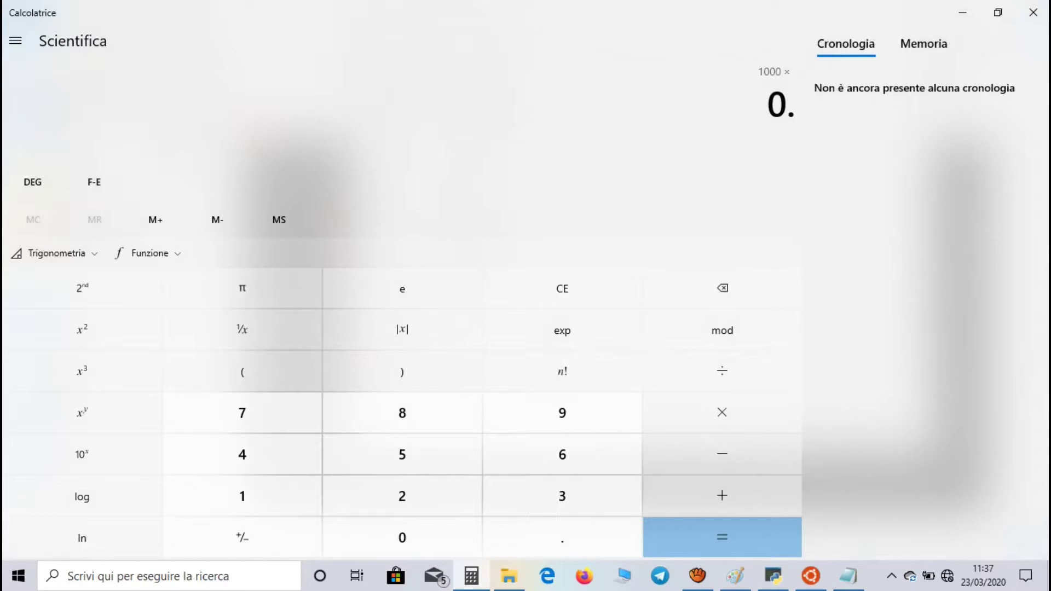
type("00025;")
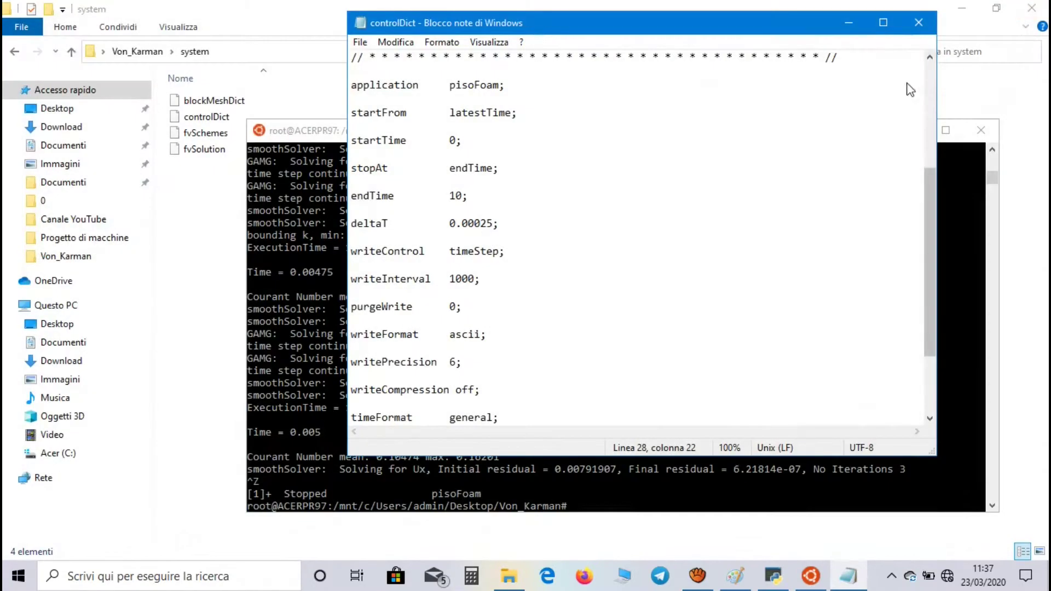
Step: Save and close controlDict, and rerun the pisoFoam solver in the Ubuntu terminal
left_click(359, 42)
left_click(390, 110)
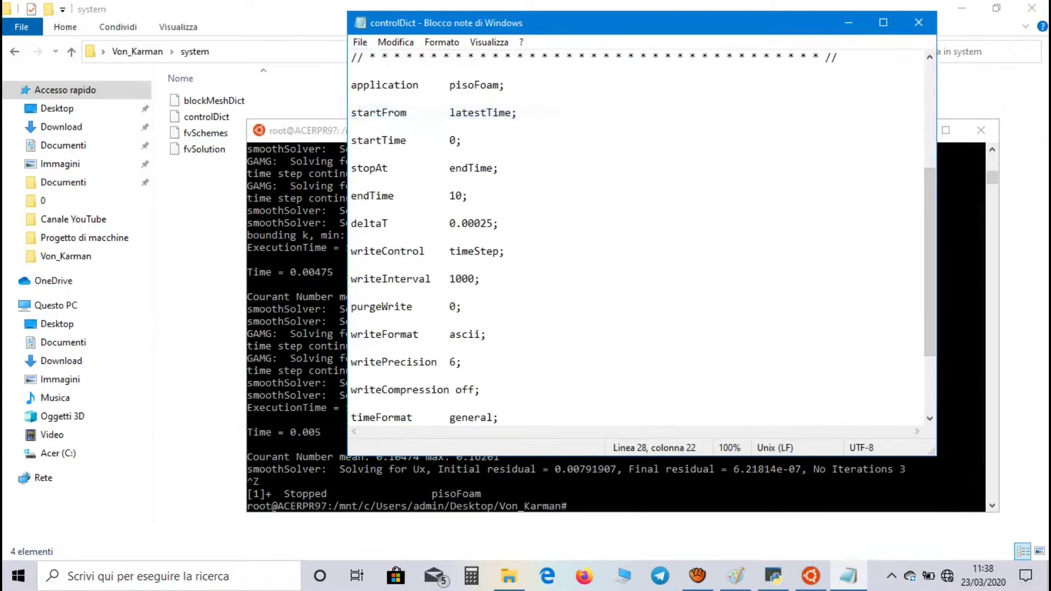
left_click(917, 24)
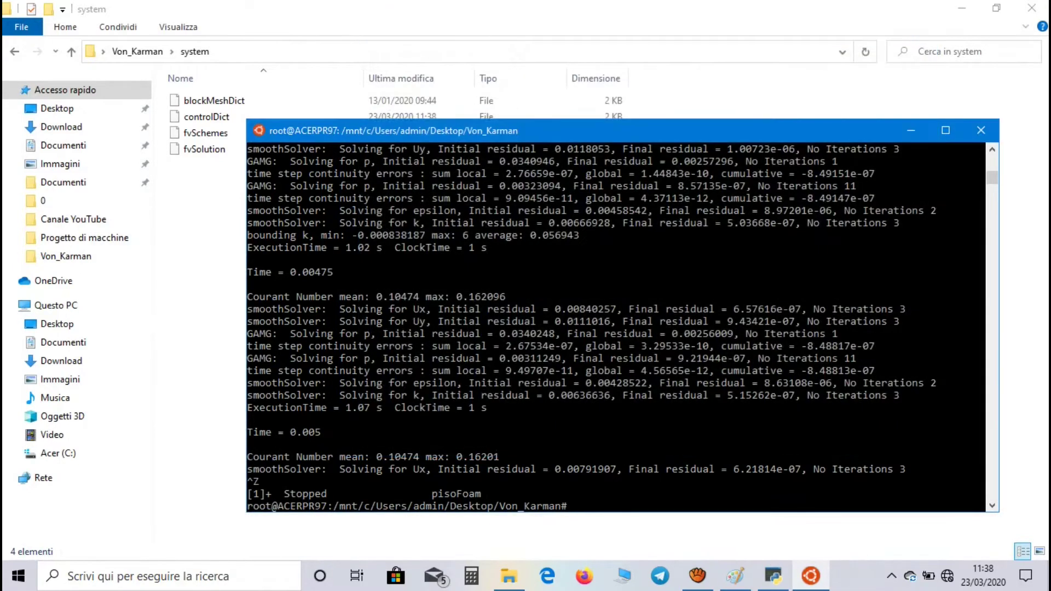
key("Up")
key("Return")
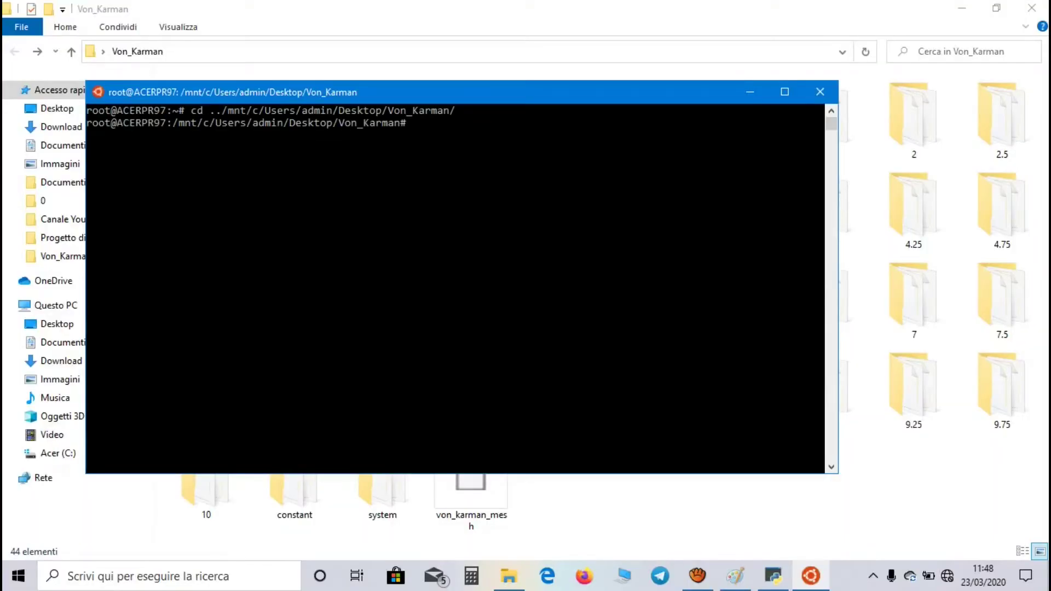
Step: Check the time folders in Von_Karman, and run paraFoam from the Ubuntu terminal to load the case in ParaView
left_click(750, 91)
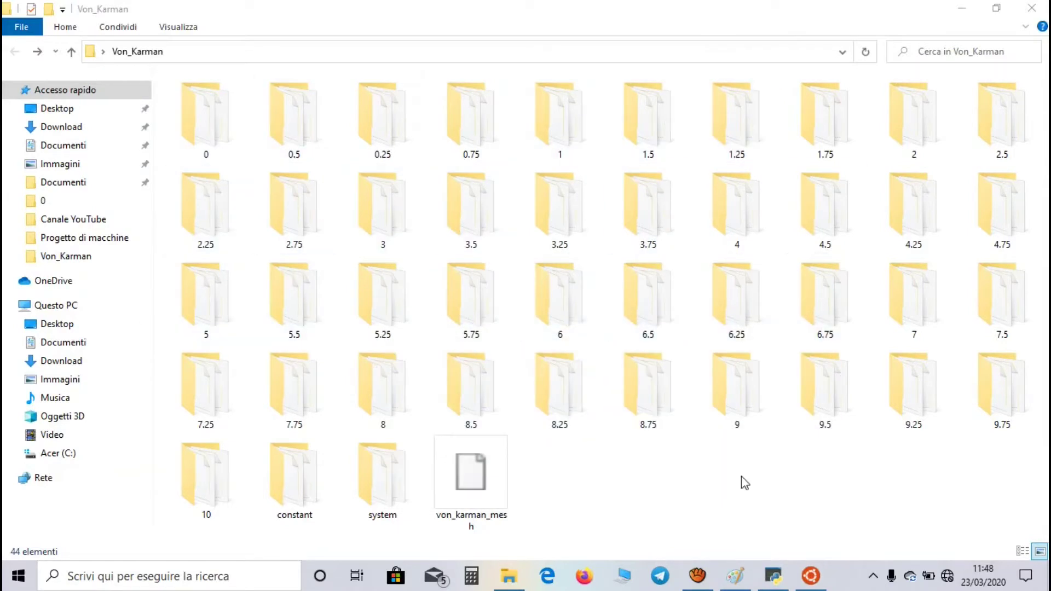
left_click(810, 575)
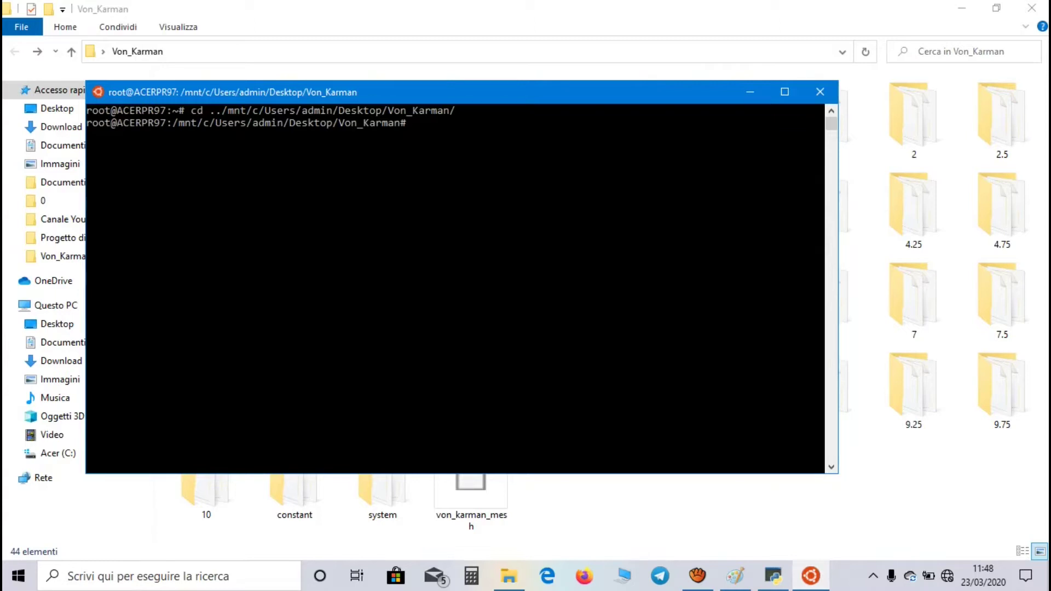
type("paraFoam")
key("Return")
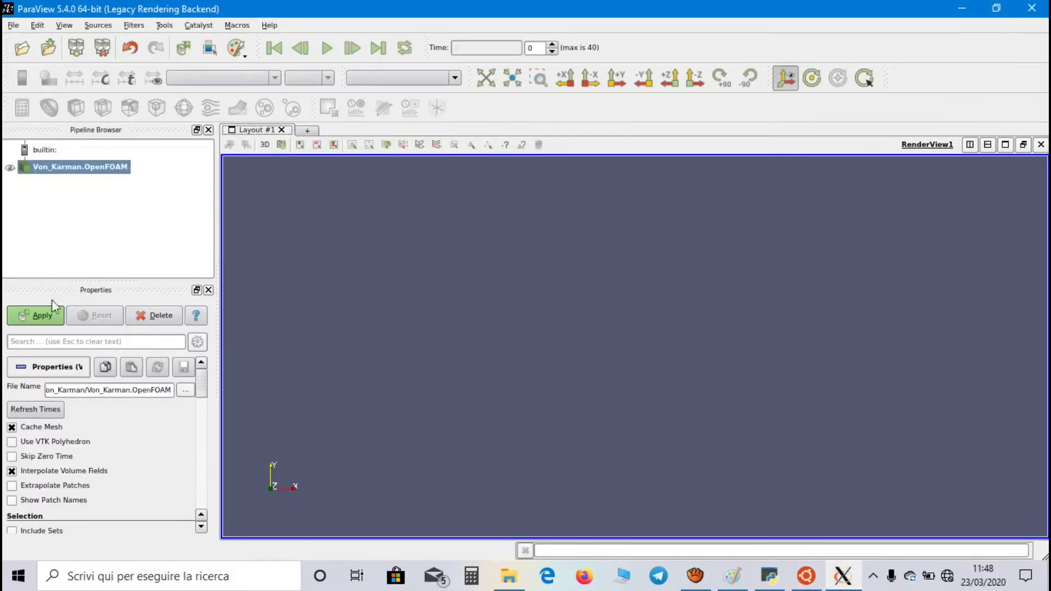
left_click(39, 315)
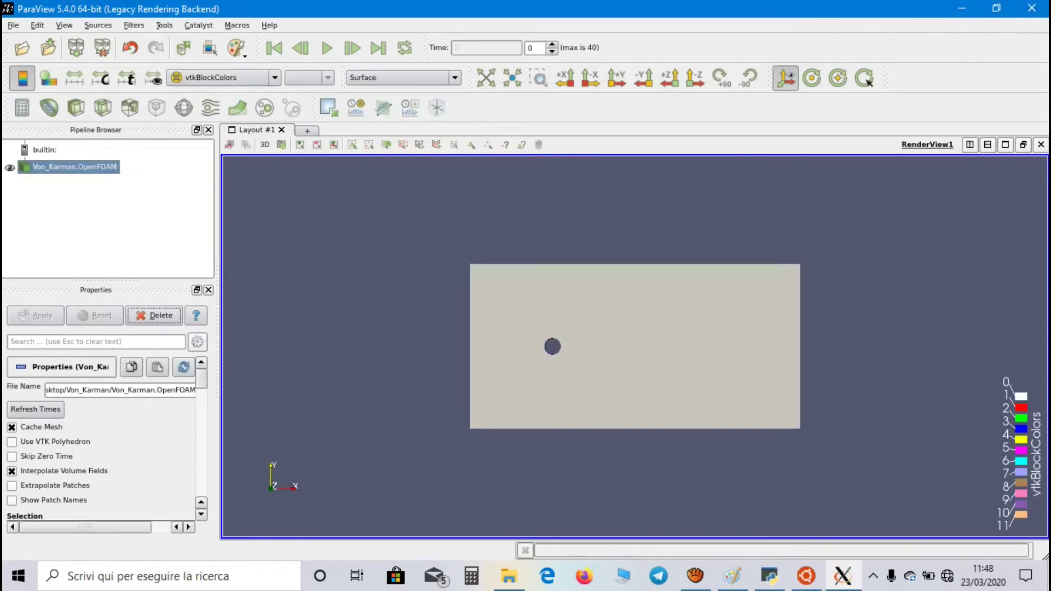
Step: Color the Von_Karman model by the velocity field U using the Blue to Red Rainbow color preset
left_click(242, 77)
left_click(230, 99)
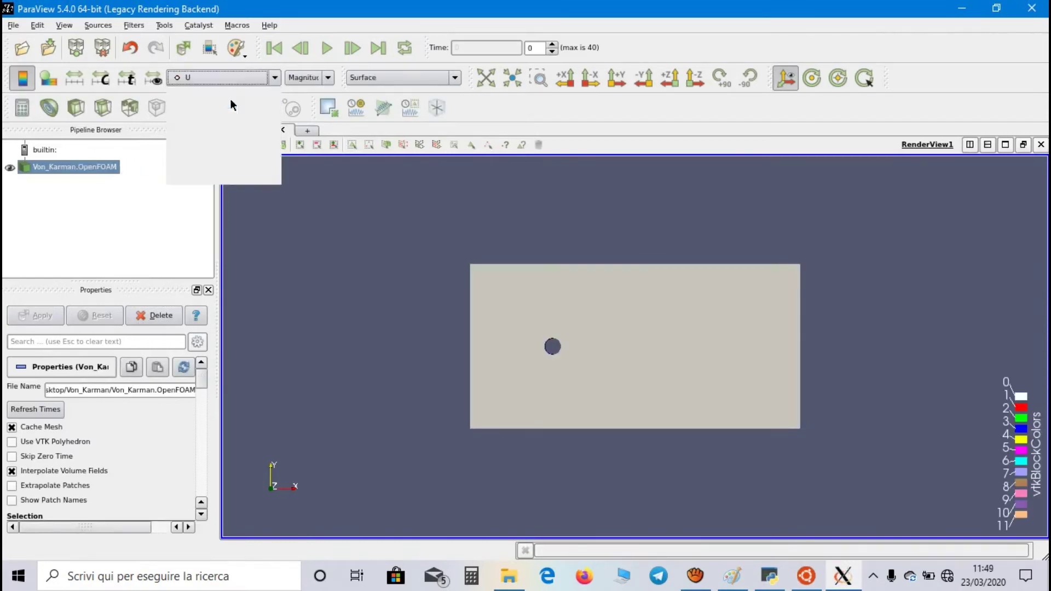
left_click(49, 79)
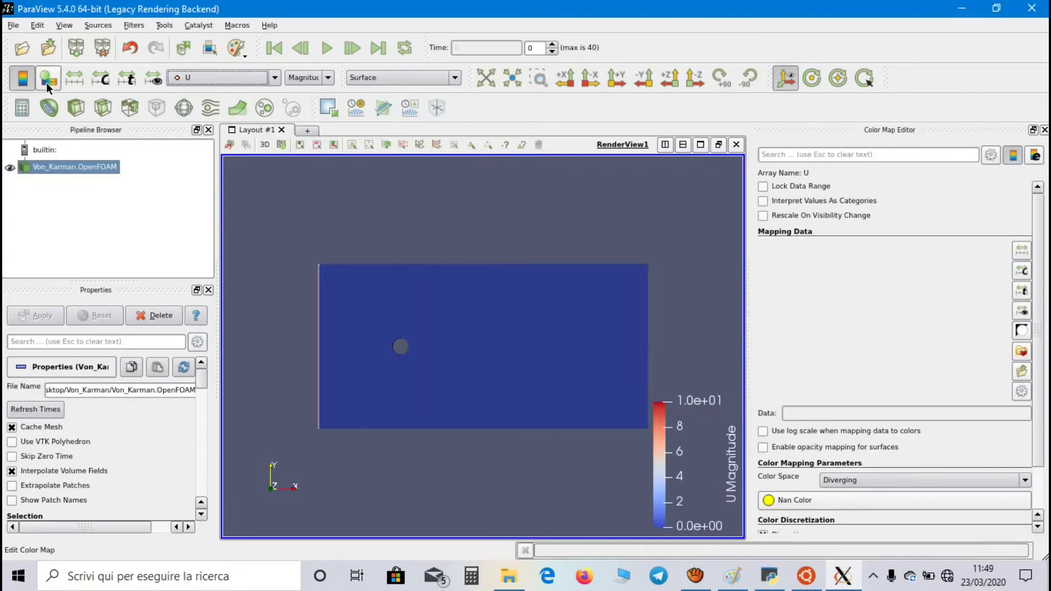
left_click(1021, 350)
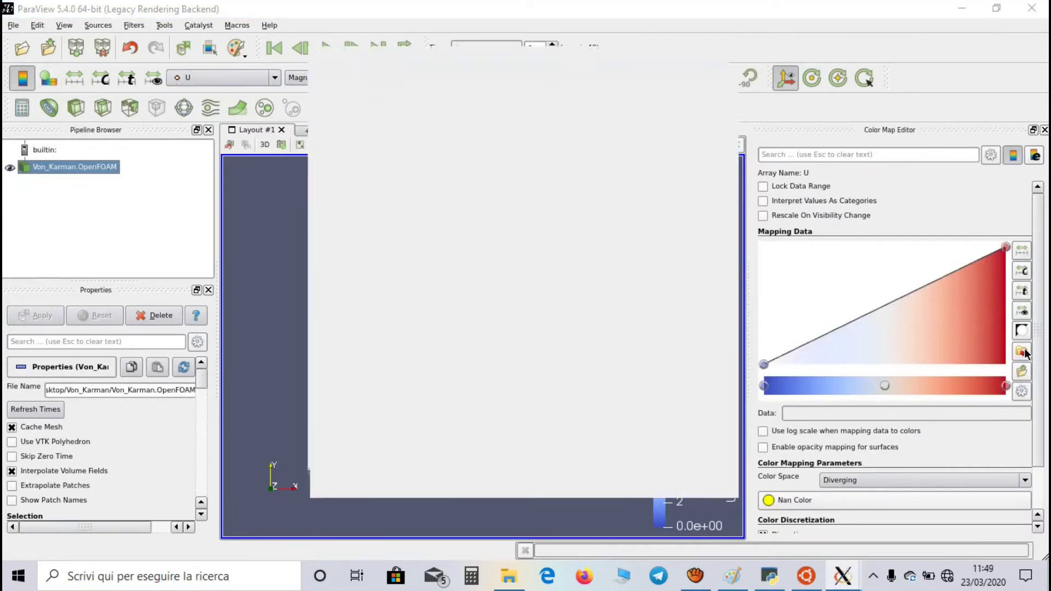
left_click(500, 443)
left_click(688, 385)
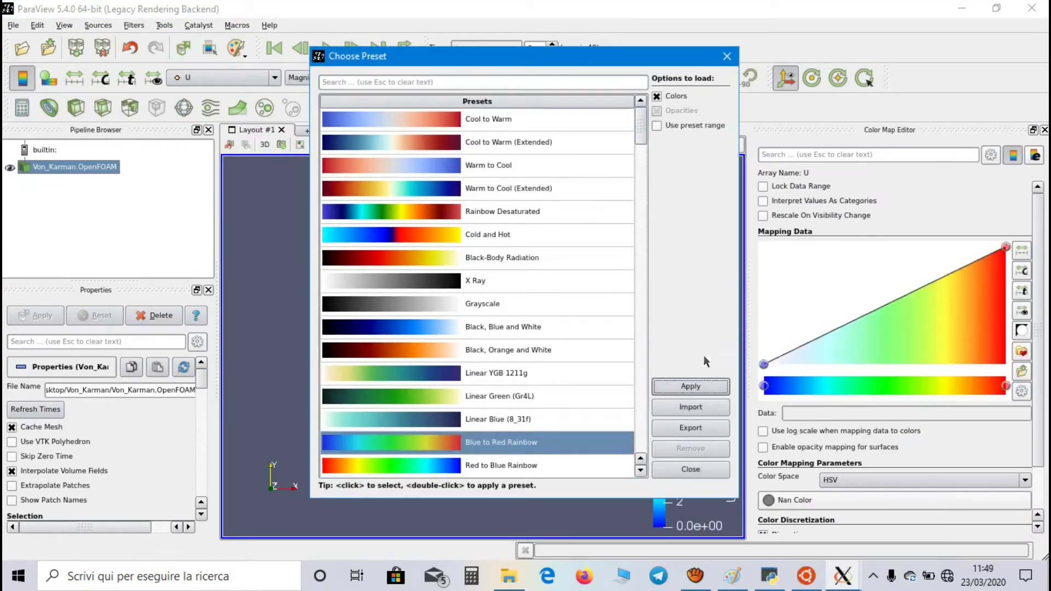
left_click(727, 58)
left_click(1043, 131)
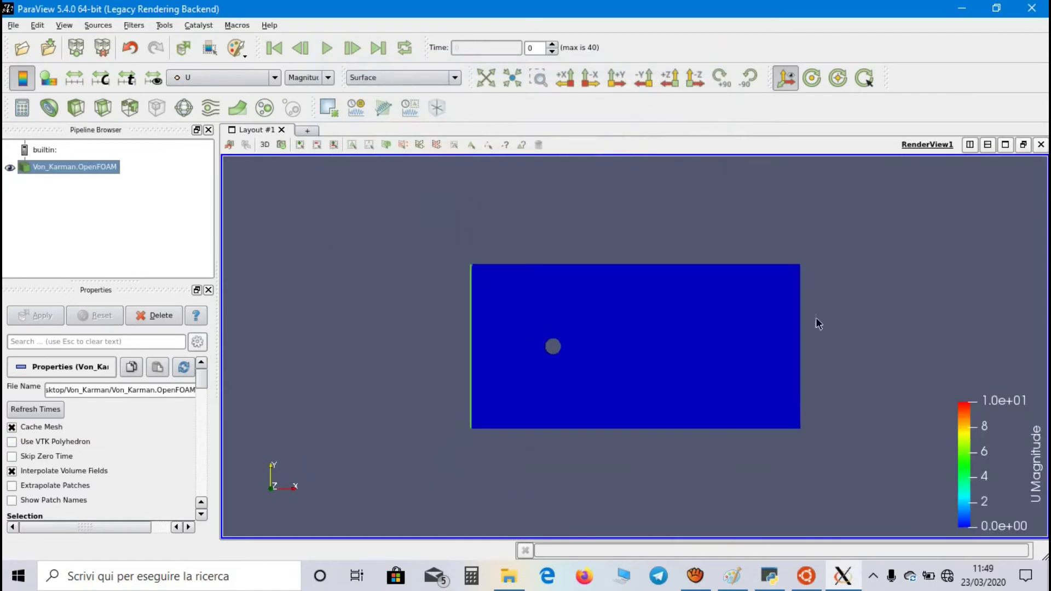
Step: Play the animation of the velocity field through the saved time steps
left_click(327, 48)
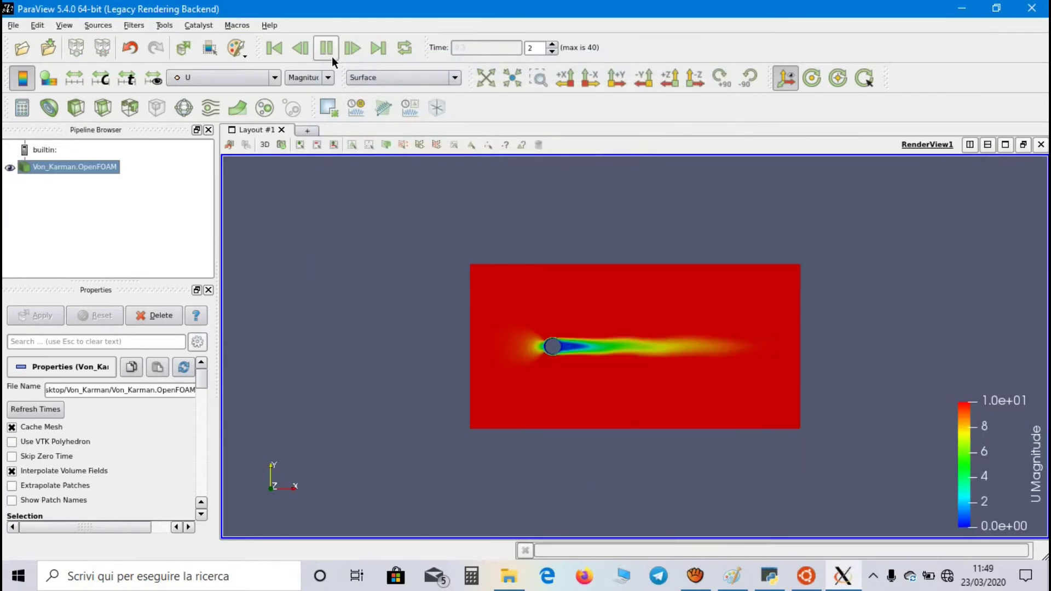